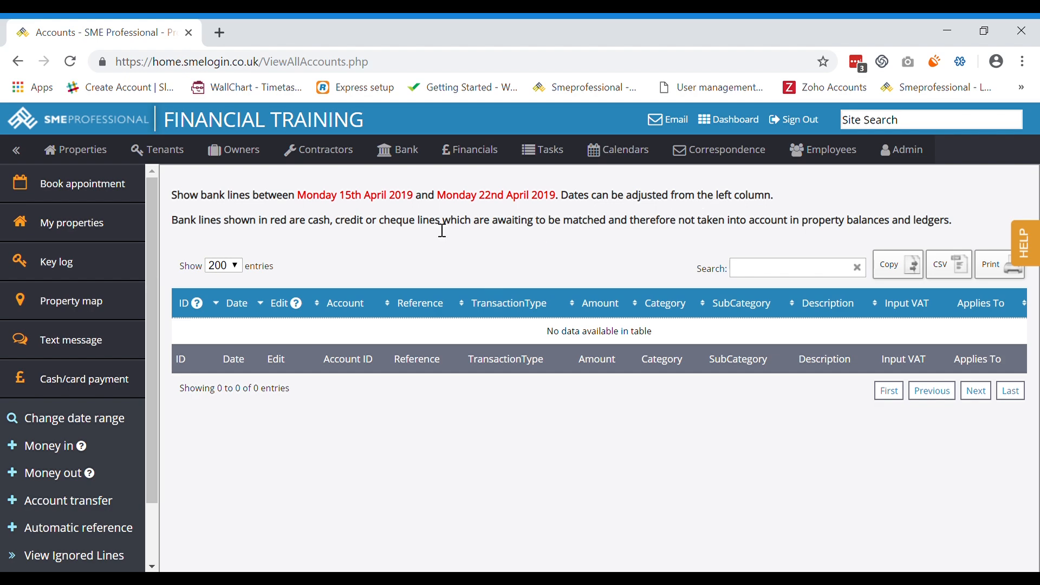
Step: Upload a bank statement file for client bank account ID 1 and review the uploaded lines
{"action": "mouse_move", "coordinate": [405, 154]}
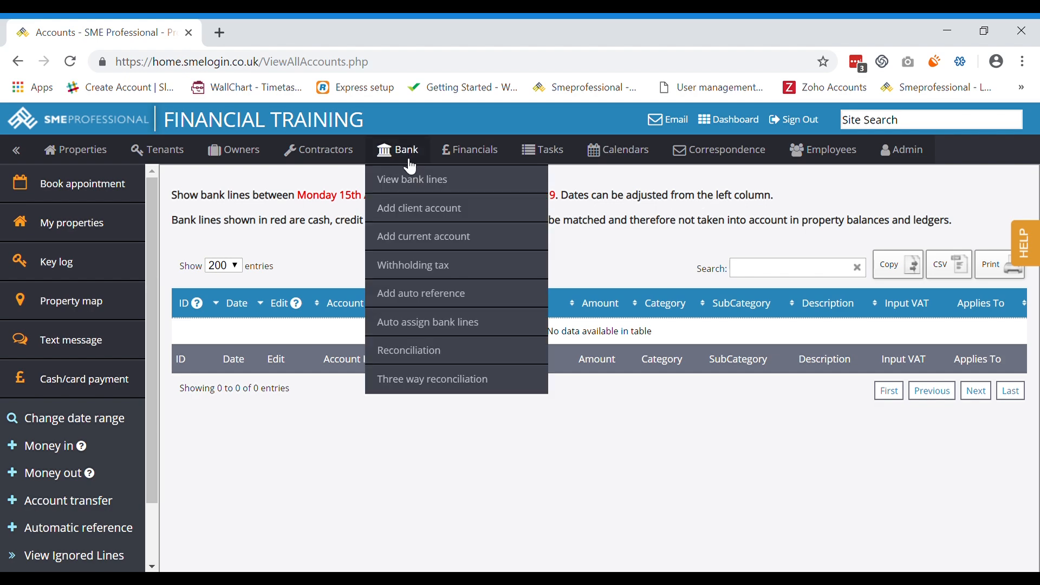
{"action": "left_click", "coordinate": [416, 208]}
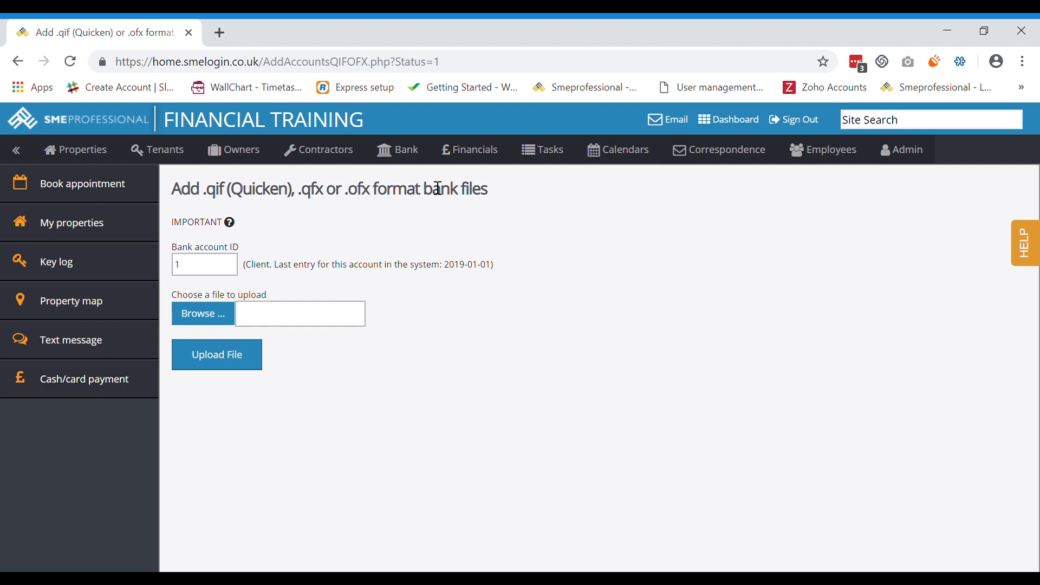
{"action": "left_click", "coordinate": [208, 313]}
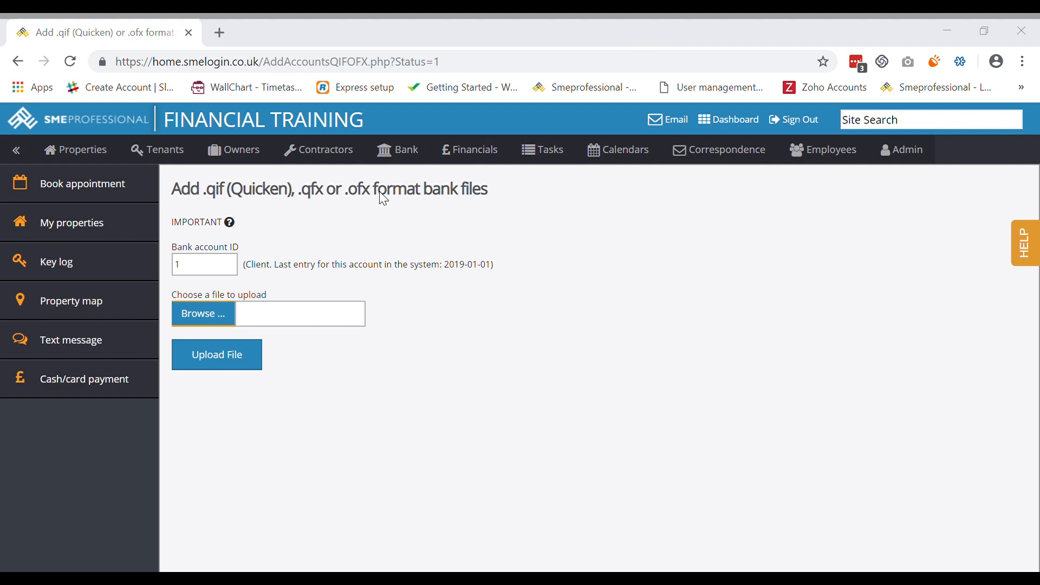
{"action": "left_click", "coordinate": [362, 293]}
{"action": "left_click", "coordinate": [197, 368]}
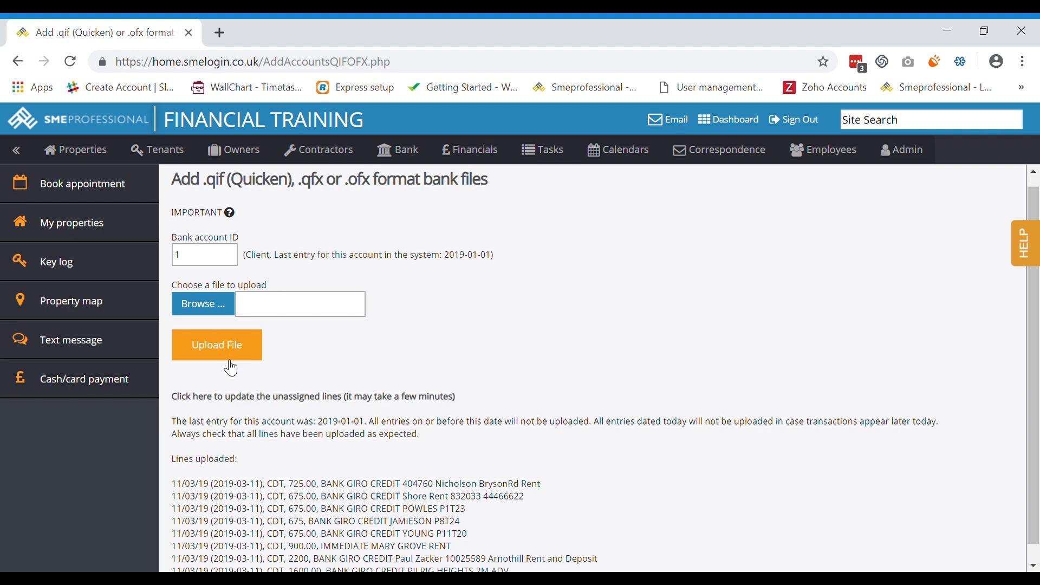
{"action": "scroll", "coordinate": [228, 385], "scroll_direction": "down", "scroll_amount": 1}
{"action": "left_click_drag", "start_coordinate": [172, 468], "coordinate": [617, 569]}
{"action": "left_click", "coordinate": [617, 569]}
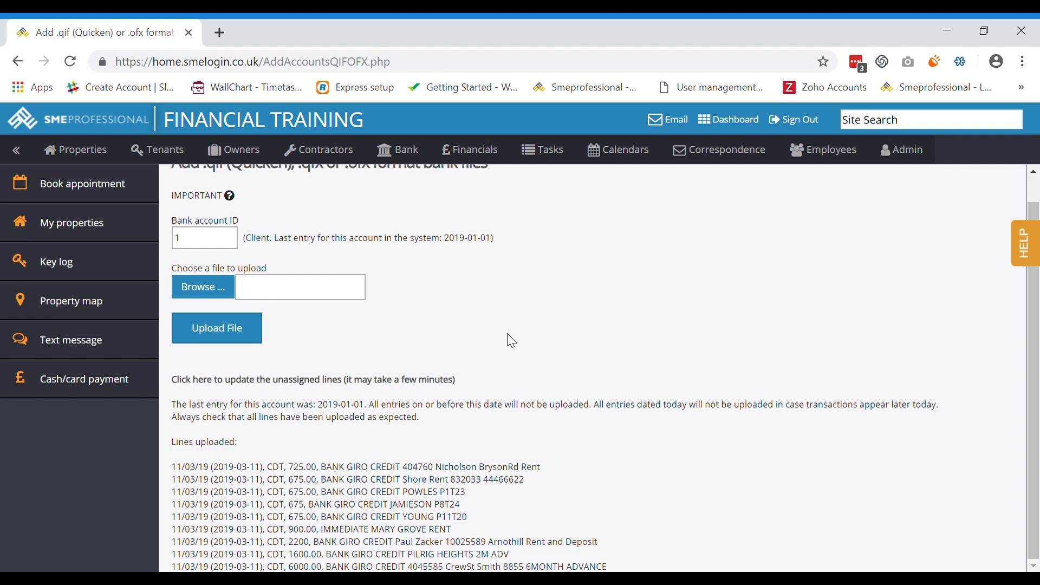
Step: Open the unassigned bank lines and examine their references, including the code P11T20 on one 675.00 line
{"action": "mouse_move", "coordinate": [464, 154]}
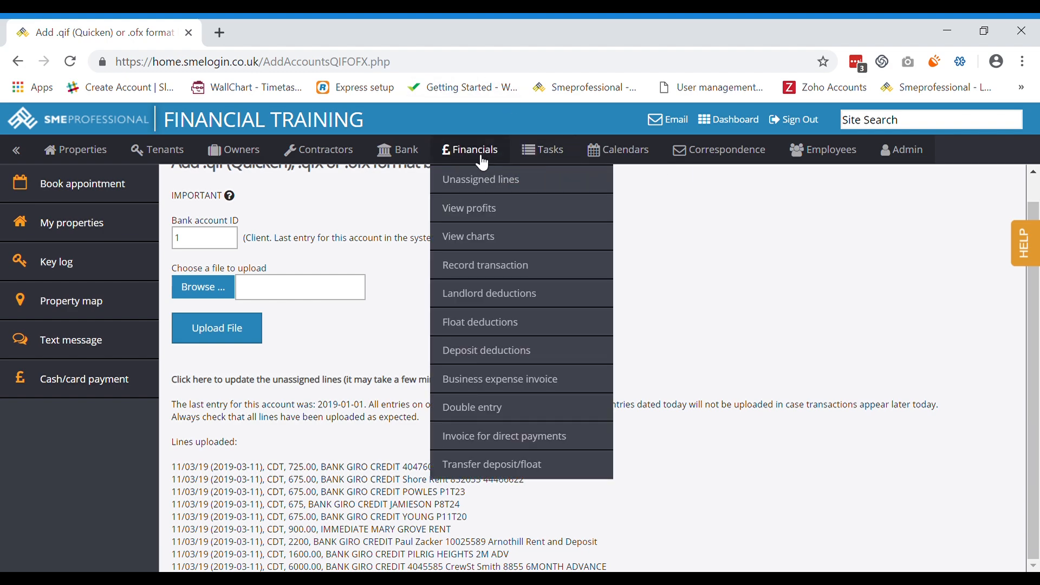
{"action": "left_click", "coordinate": [482, 184]}
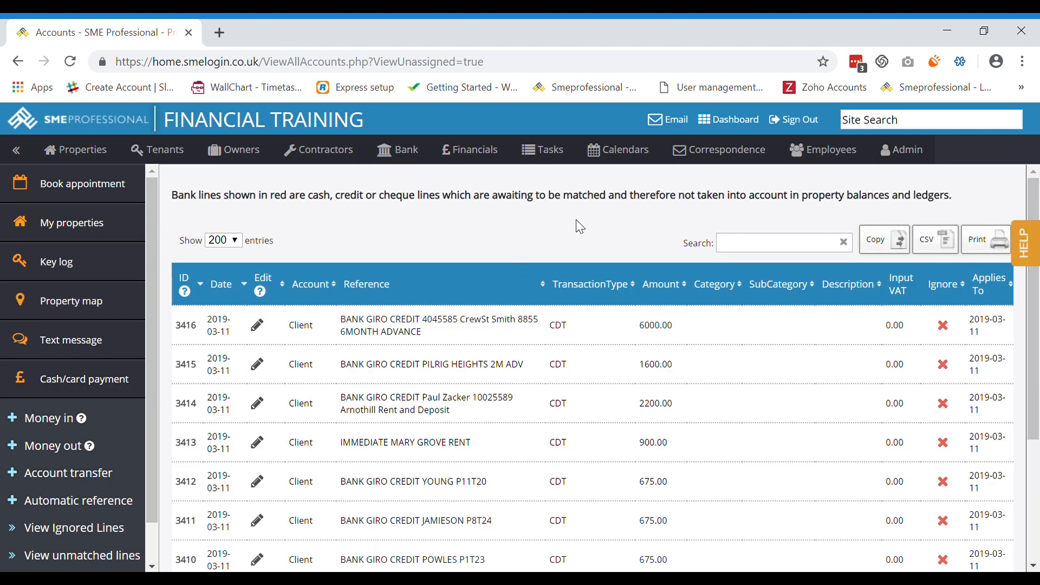
{"action": "scroll", "coordinate": [570, 230], "scroll_direction": "down", "scroll_amount": 1}
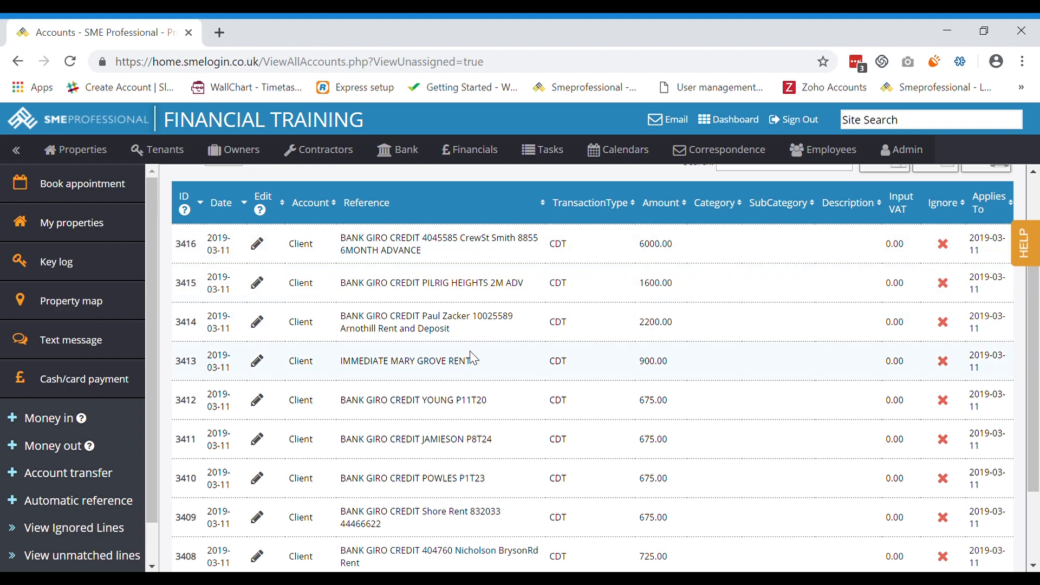
{"action": "scroll", "coordinate": [476, 355], "scroll_direction": "down", "scroll_amount": 1}
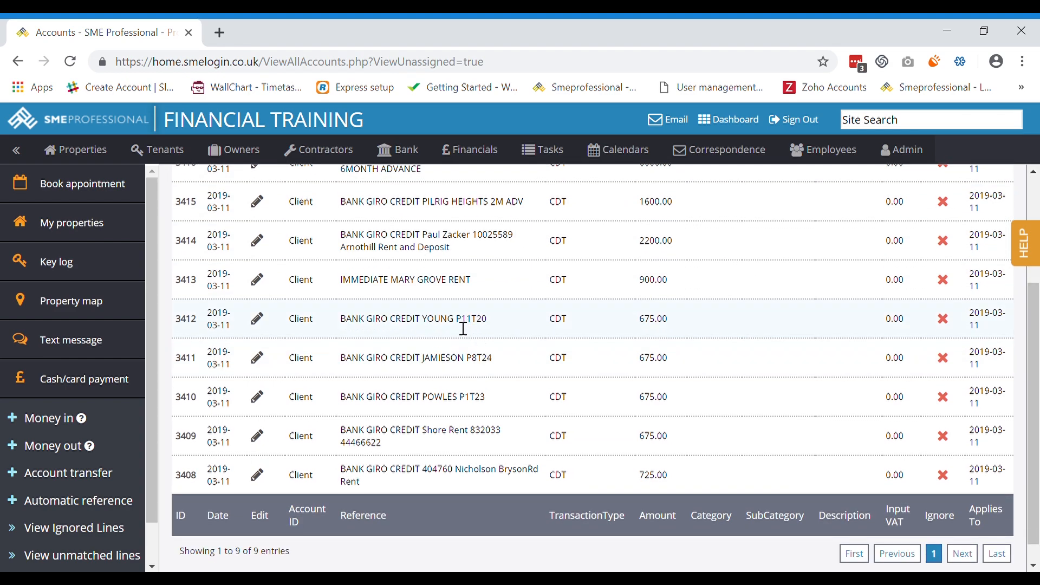
{"action": "left_click_drag", "start_coordinate": [457, 323], "coordinate": [496, 331]}
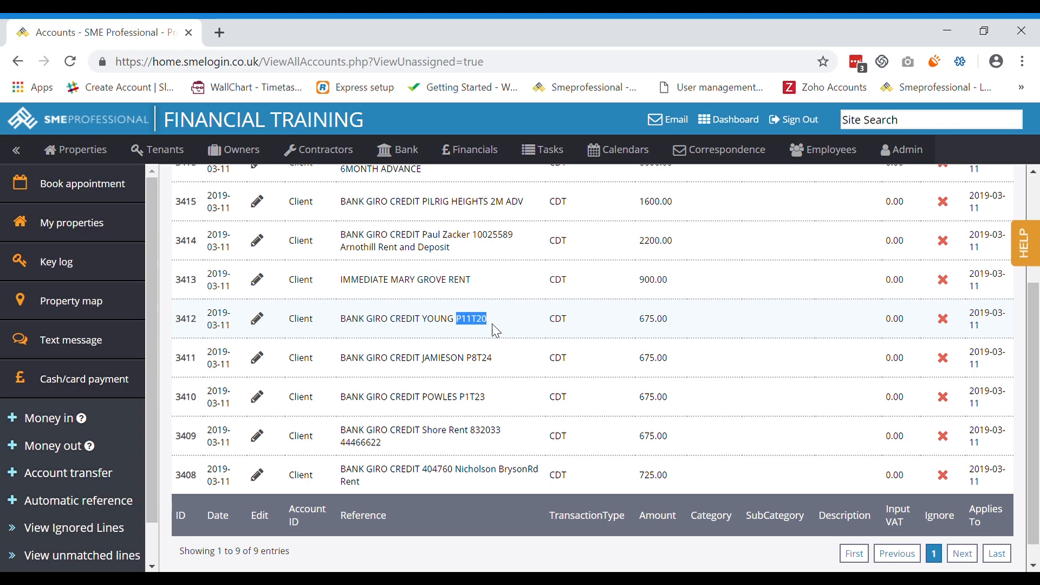
{"action": "scroll", "coordinate": [486, 335], "scroll_direction": "up", "scroll_amount": 2}
{"action": "scroll", "coordinate": [363, 298], "scroll_direction": "down", "scroll_amount": 1}
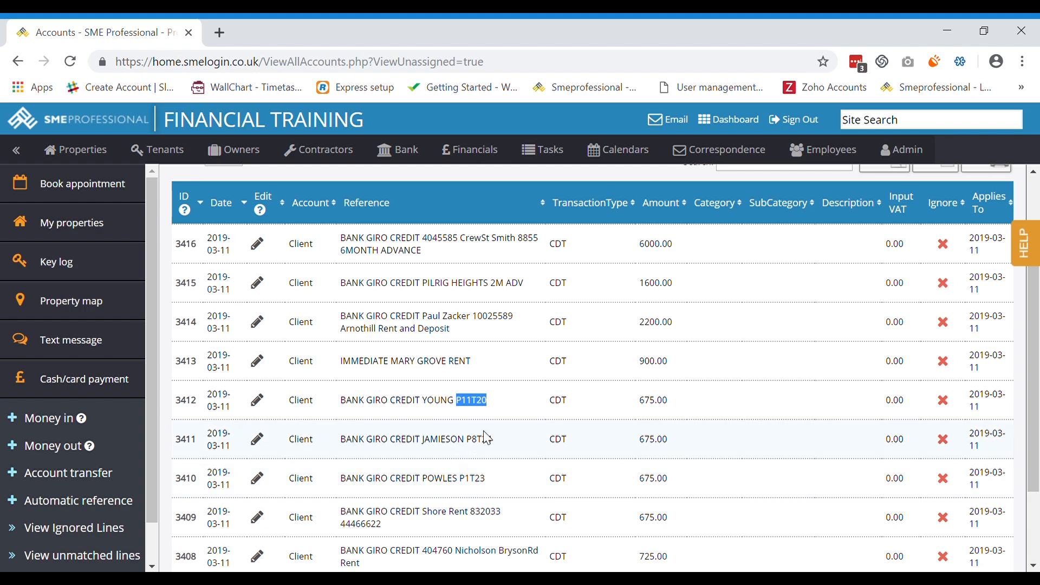
Step: Auto-assign the newly uploaded bank lines and look over the ones still unassigned
{"action": "mouse_move", "coordinate": [400, 154]}
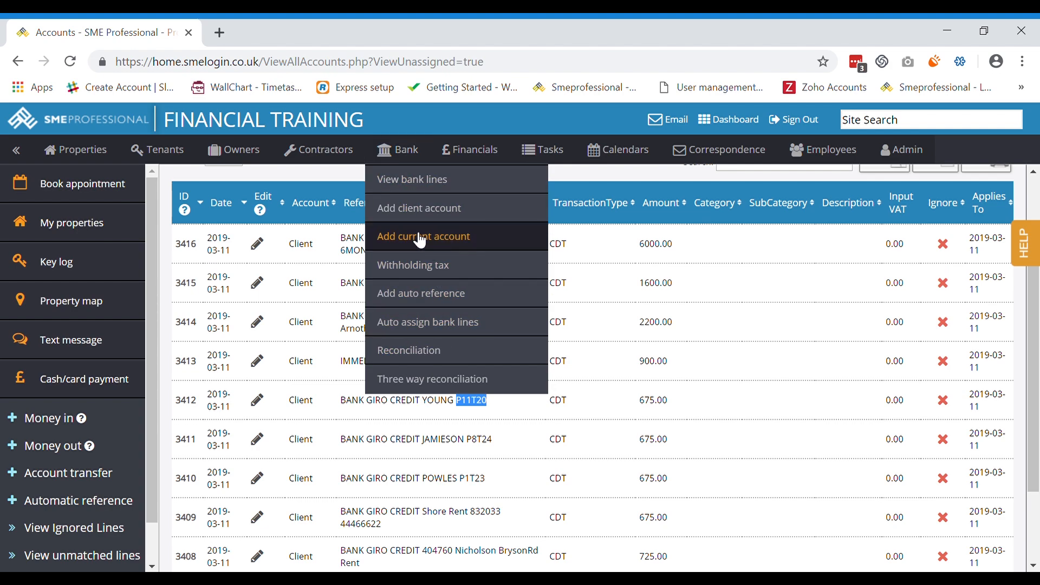
{"action": "left_click", "coordinate": [467, 328]}
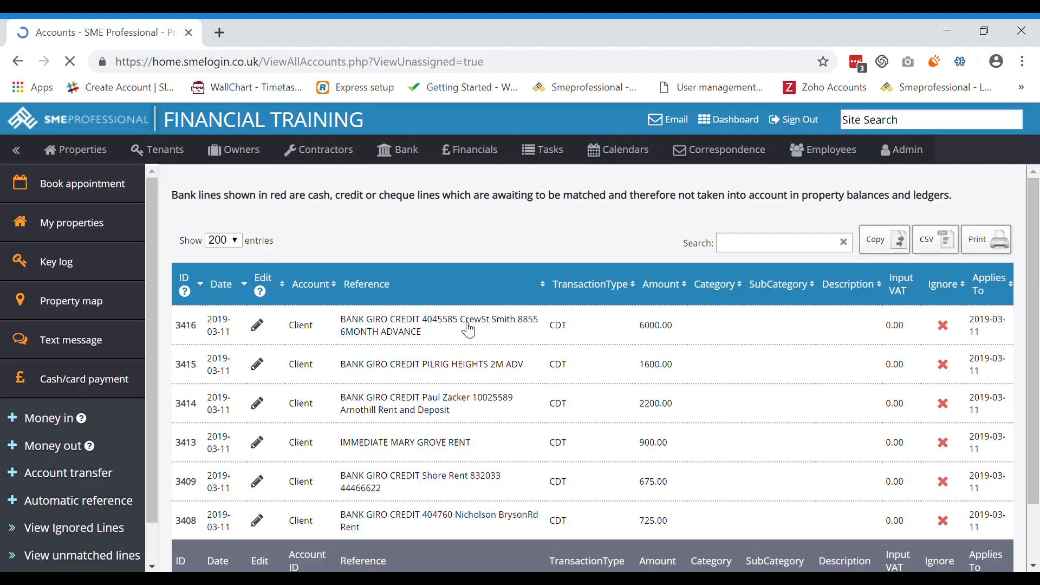
{"action": "scroll", "coordinate": [465, 319], "scroll_direction": "down", "scroll_amount": 1}
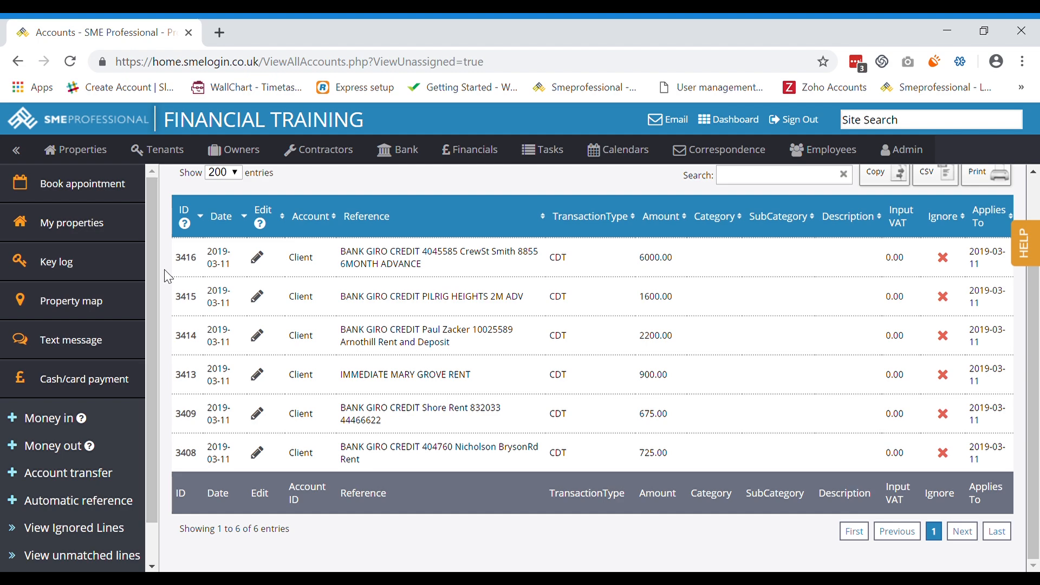
Step: Start a new automatic reference using the full reference text copied from the unassigned 725.00 rent line
{"action": "left_click_drag", "start_coordinate": [151, 263], "coordinate": [137, 327]}
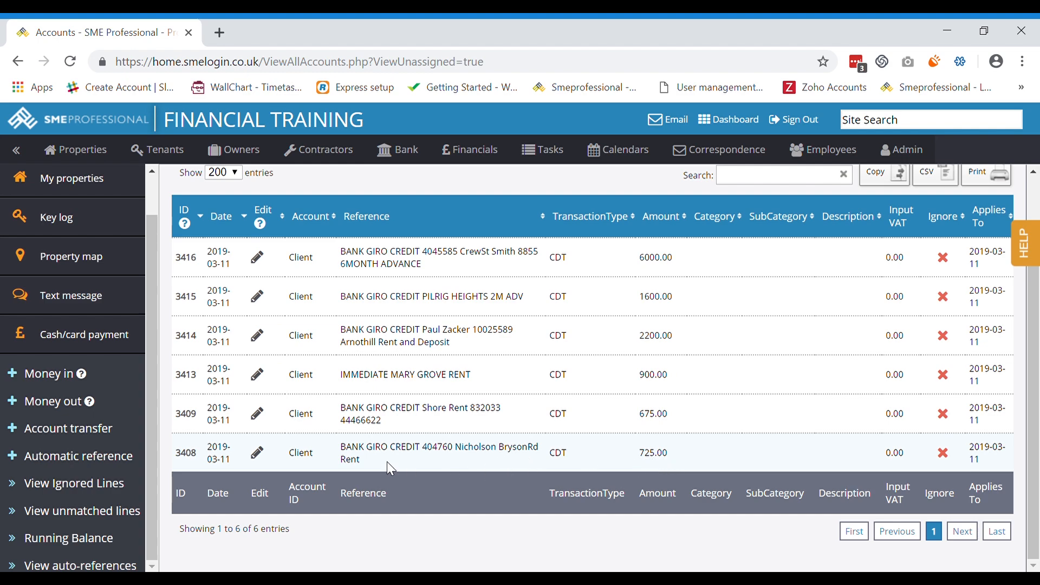
{"action": "left_click_drag", "start_coordinate": [340, 448], "coordinate": [374, 460]}
{"action": "key", "text": "ctrl+c"}
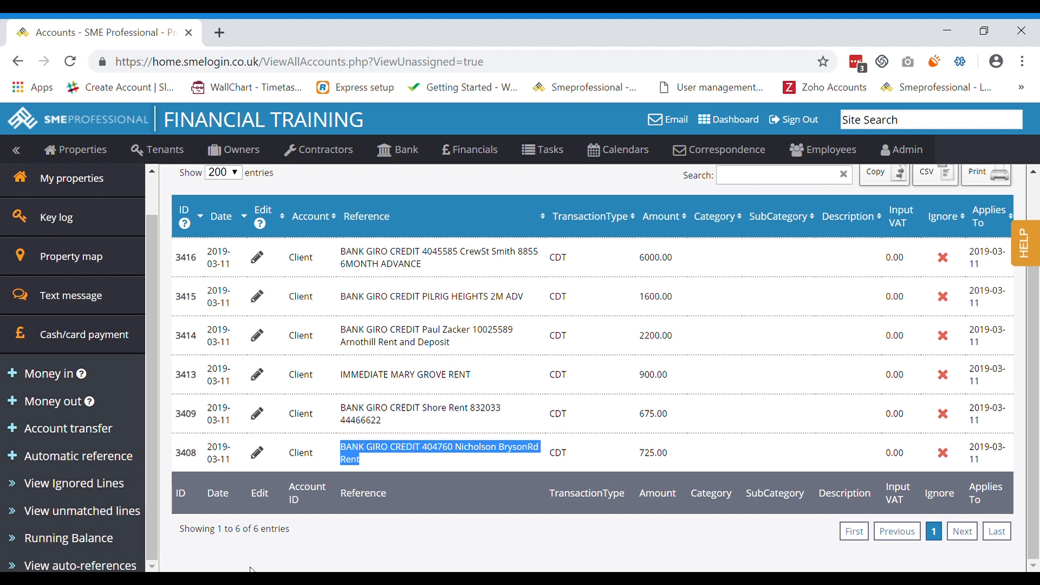
{"action": "left_click", "coordinate": [112, 458]}
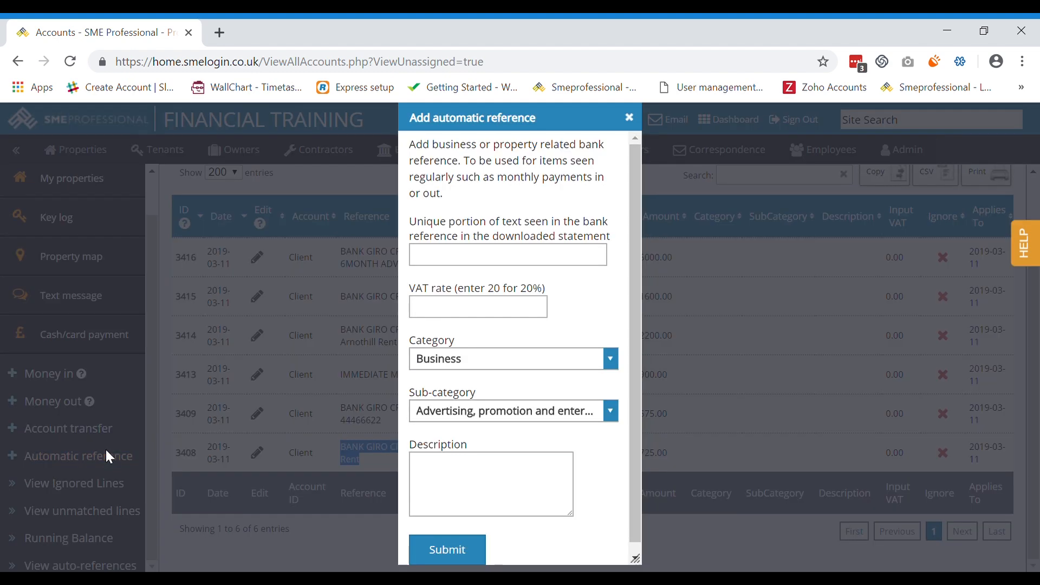
{"action": "left_click", "coordinate": [477, 256]}
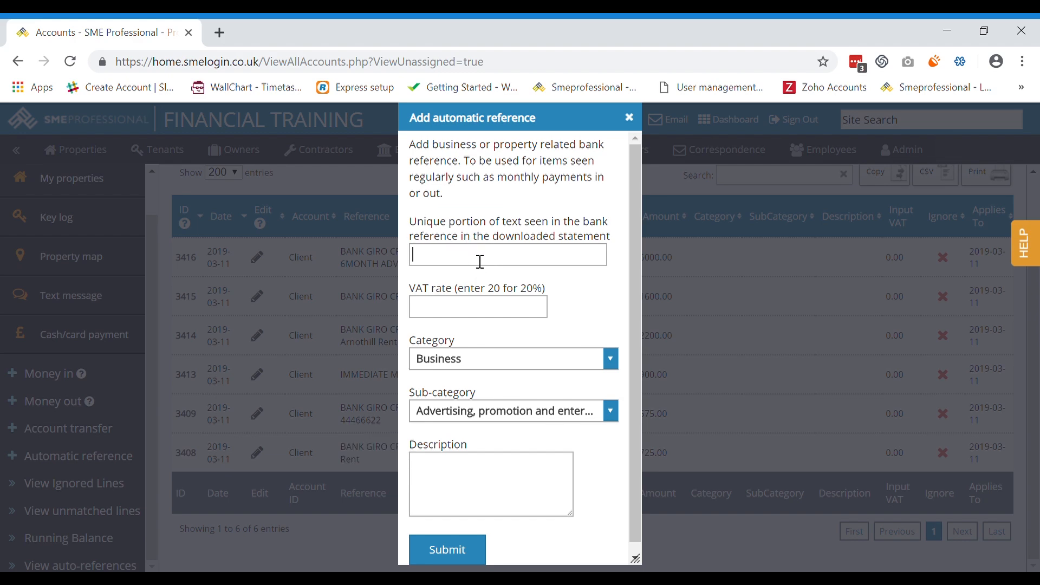
{"action": "key", "text": "ctrl+v"}
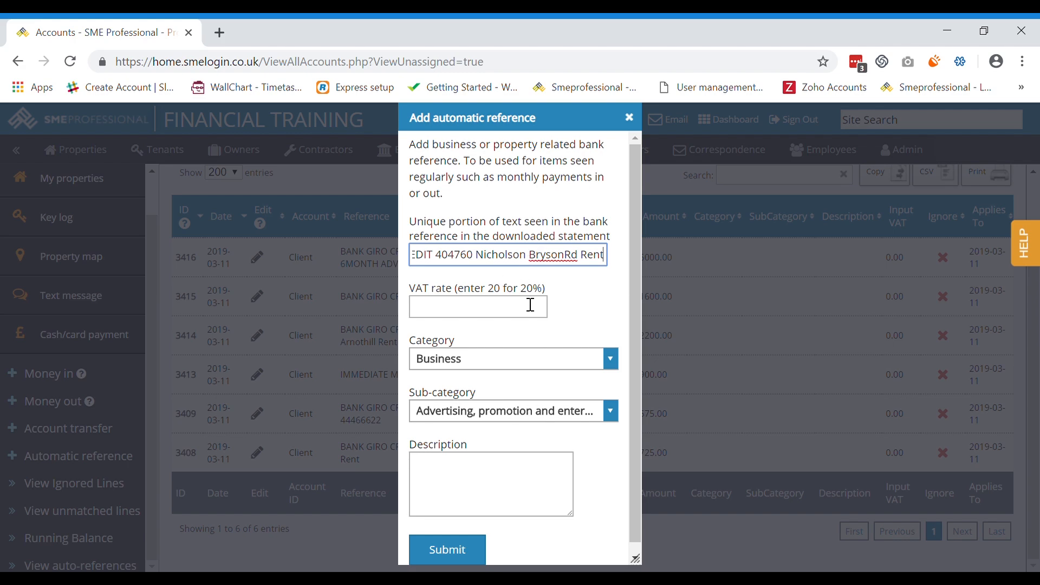
Step: Set the automatic reference's category to rental property P3, choose the matching past tenant as payer, and submit it
{"action": "left_click", "coordinate": [494, 362]}
{"action": "type", "text": "bry"}
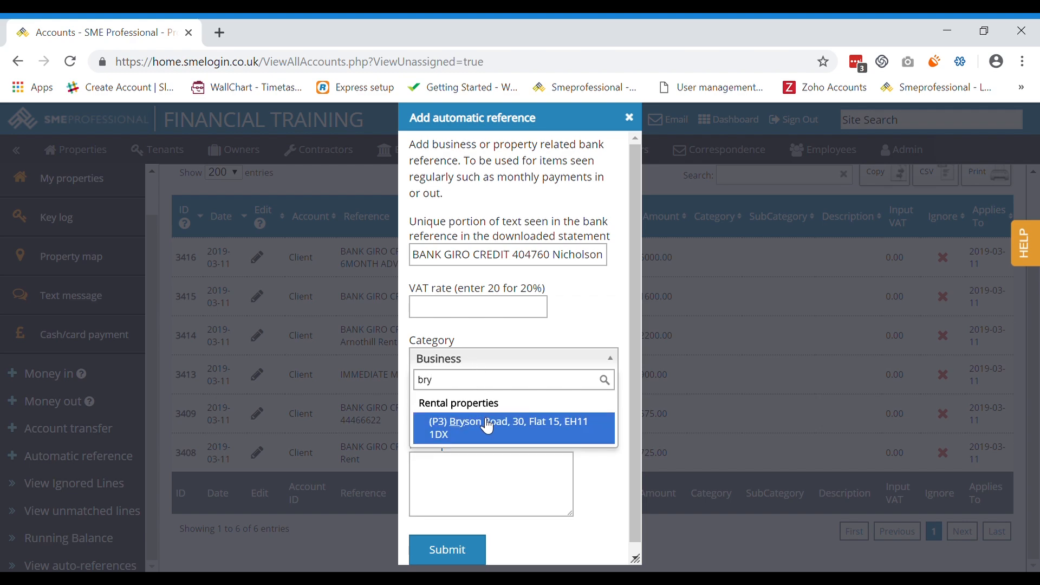
{"action": "left_click", "coordinate": [486, 423]}
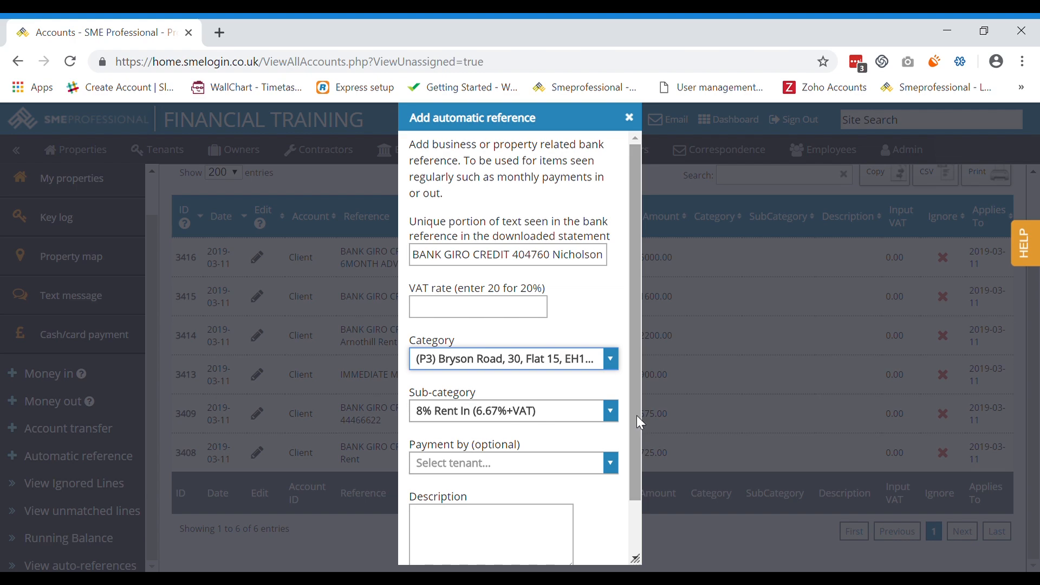
{"action": "scroll", "coordinate": [640, 423], "scroll_direction": "down", "scroll_amount": 2}
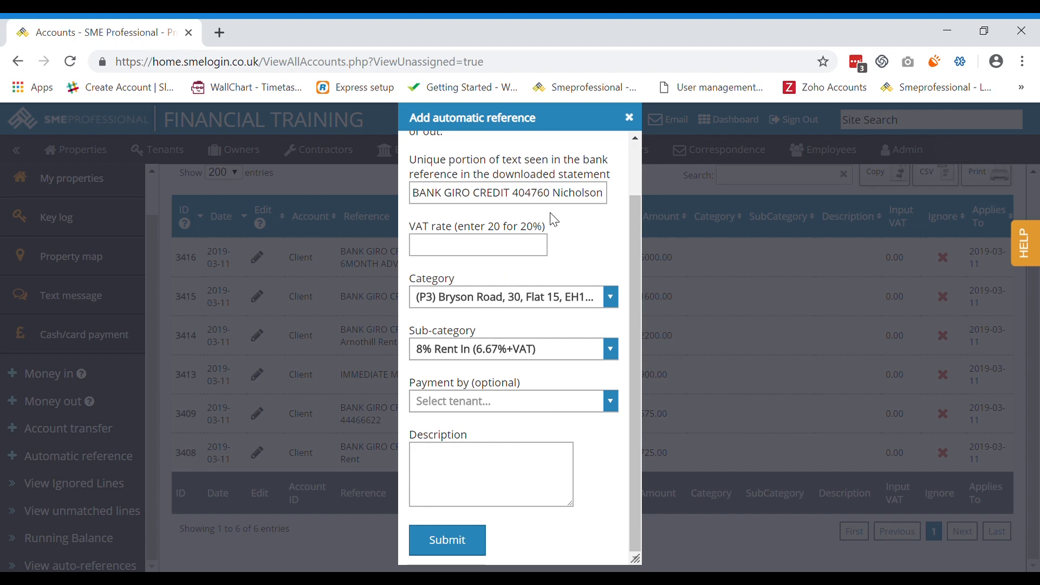
{"action": "left_click", "coordinate": [547, 412]}
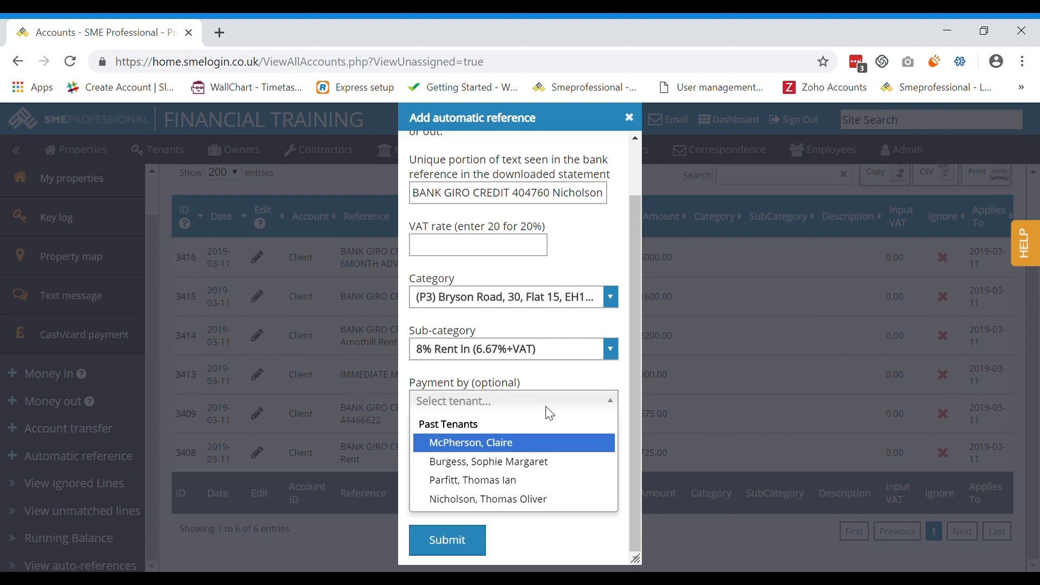
{"action": "left_click", "coordinate": [559, 501]}
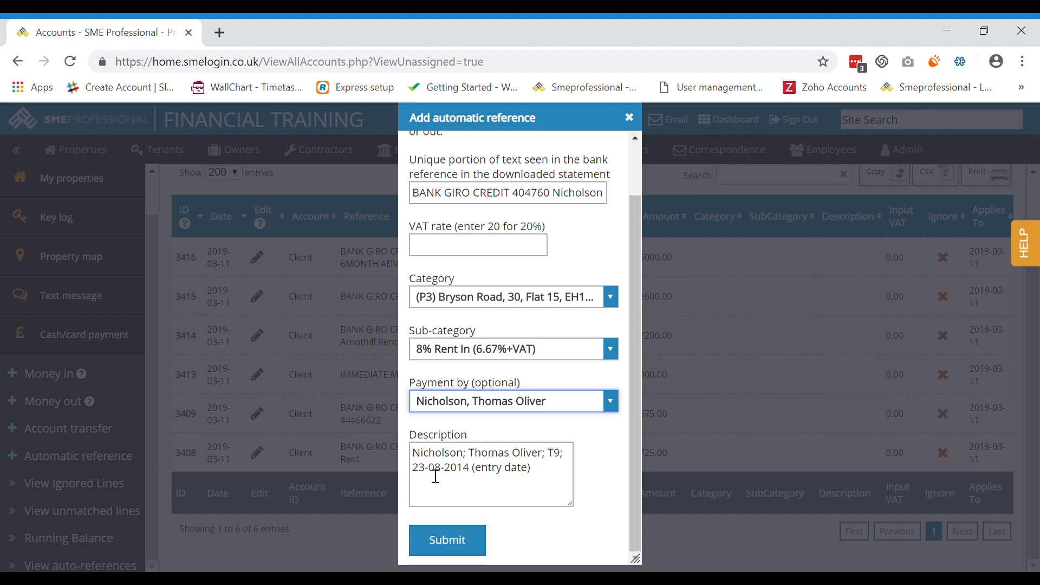
{"action": "left_click", "coordinate": [464, 546]}
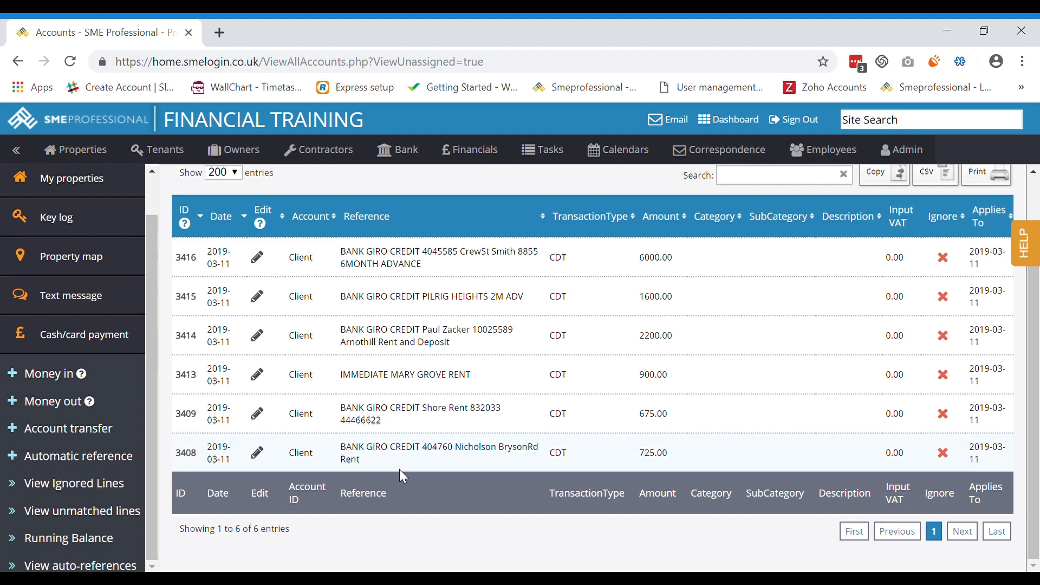
Step: Rerun the automatic assignment of bank lines to apply the new reference for property P3
{"action": "left_click", "coordinate": [400, 151]}
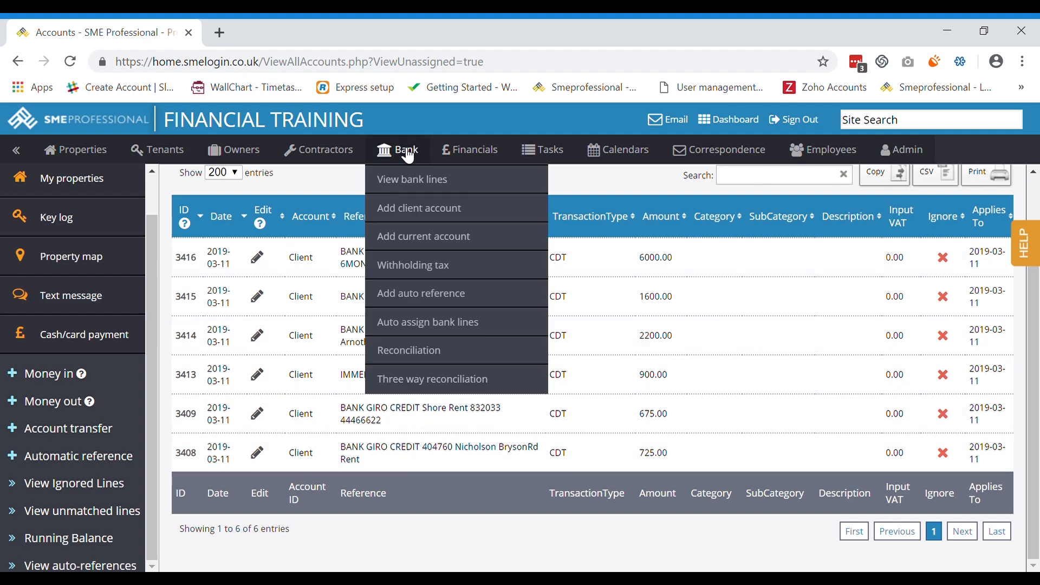
{"action": "left_click", "coordinate": [437, 319]}
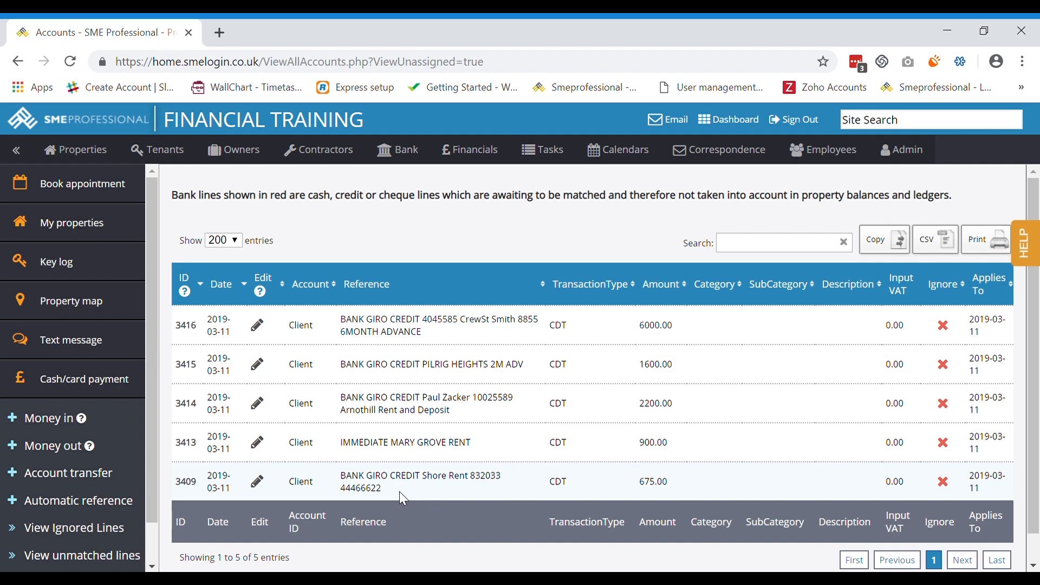
Step: Add an automatic reference from the 675.00 Shore rent line's full text, with rental property P4 as category and no tenant
{"action": "double_click", "coordinate": [351, 477]}
{"action": "left_click_drag", "start_coordinate": [377, 490], "coordinate": [381, 489]}
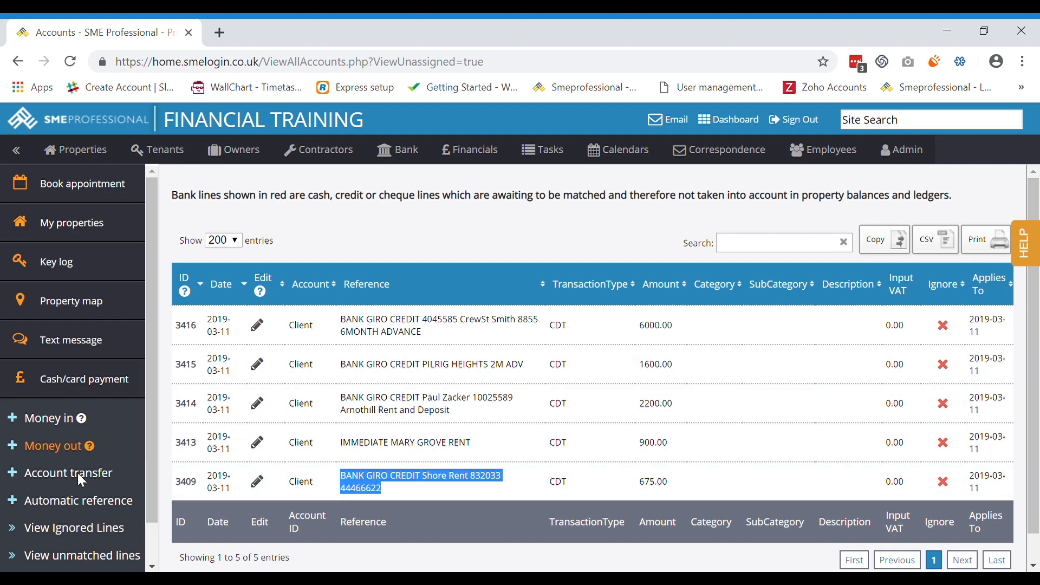
{"action": "left_click", "coordinate": [83, 502]}
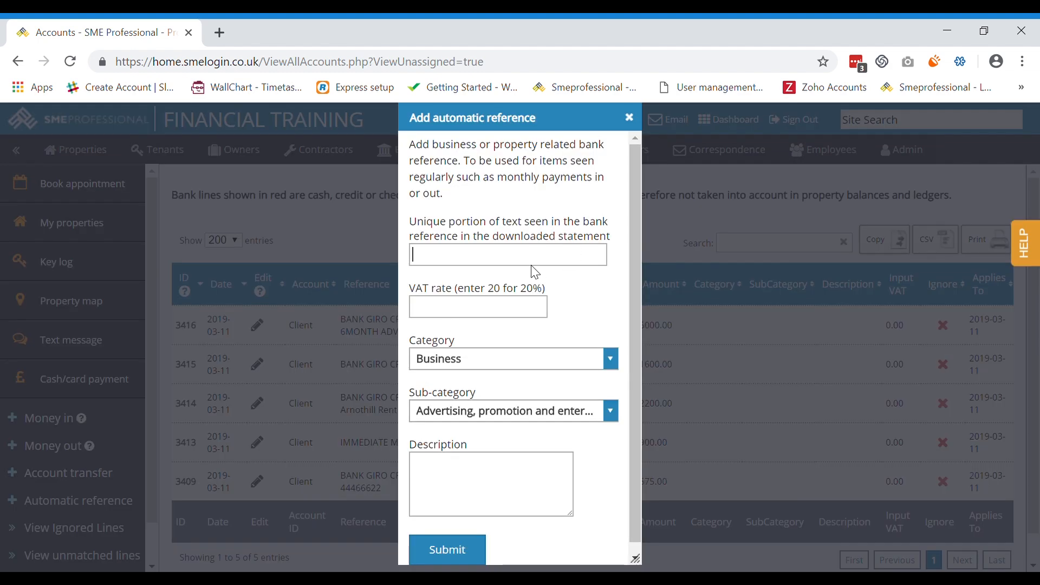
{"action": "key", "text": "ctrl+v"}
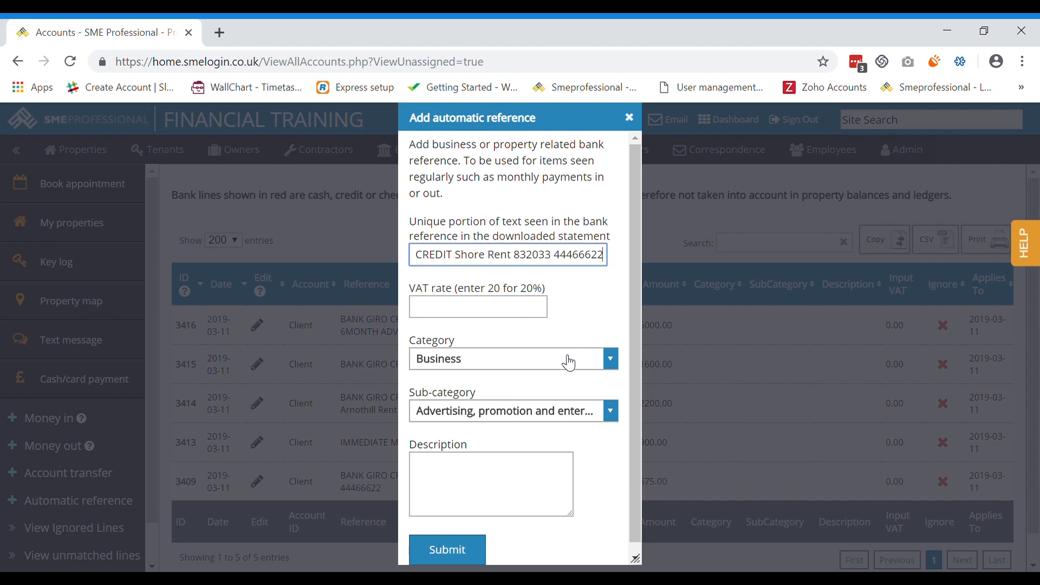
{"action": "left_click", "coordinate": [569, 363]}
{"action": "type", "text": "sho"}
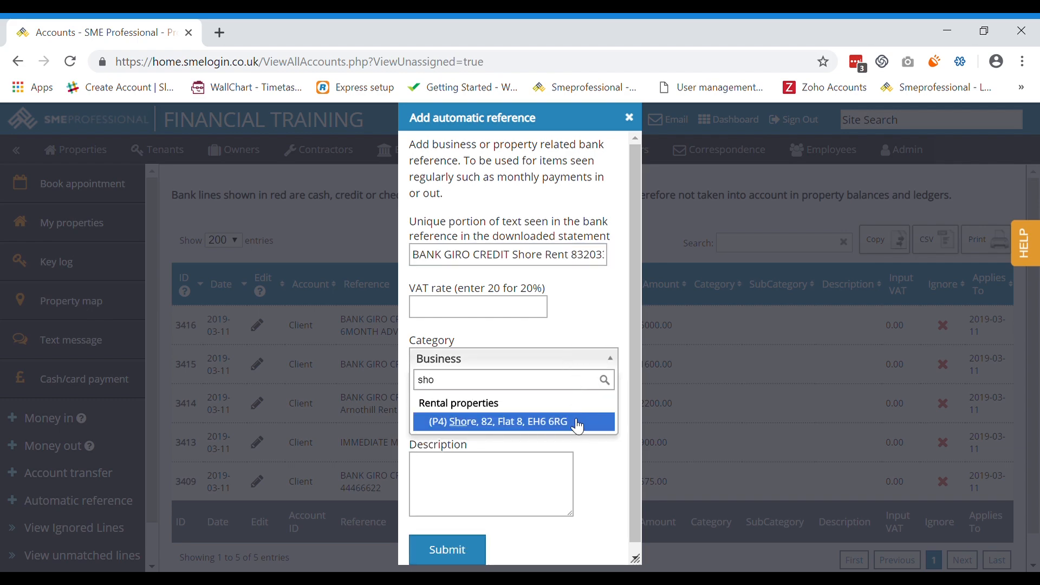
{"action": "left_click", "coordinate": [520, 423]}
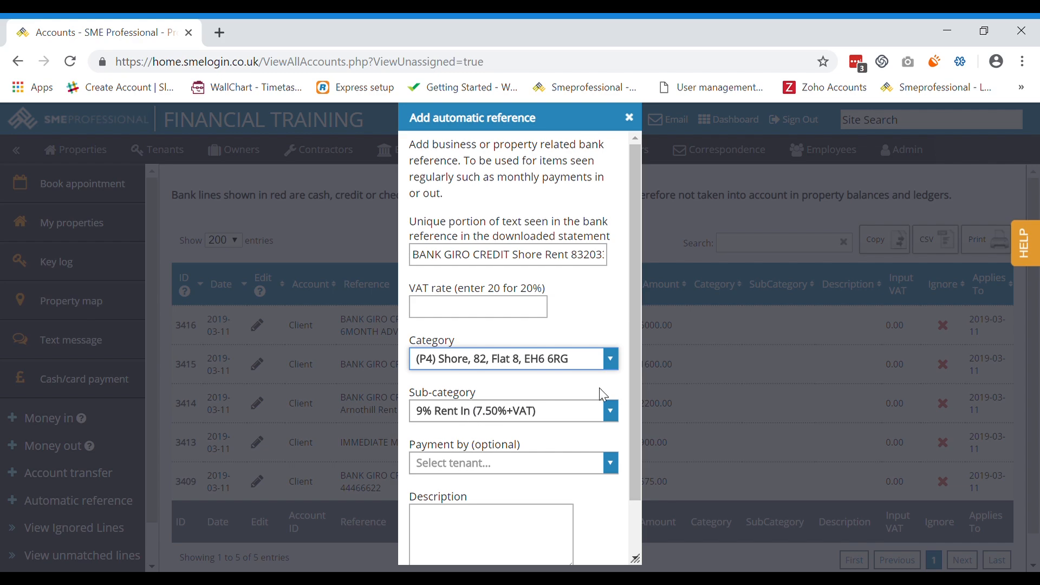
{"action": "left_click_drag", "start_coordinate": [635, 394], "coordinate": [637, 451]}
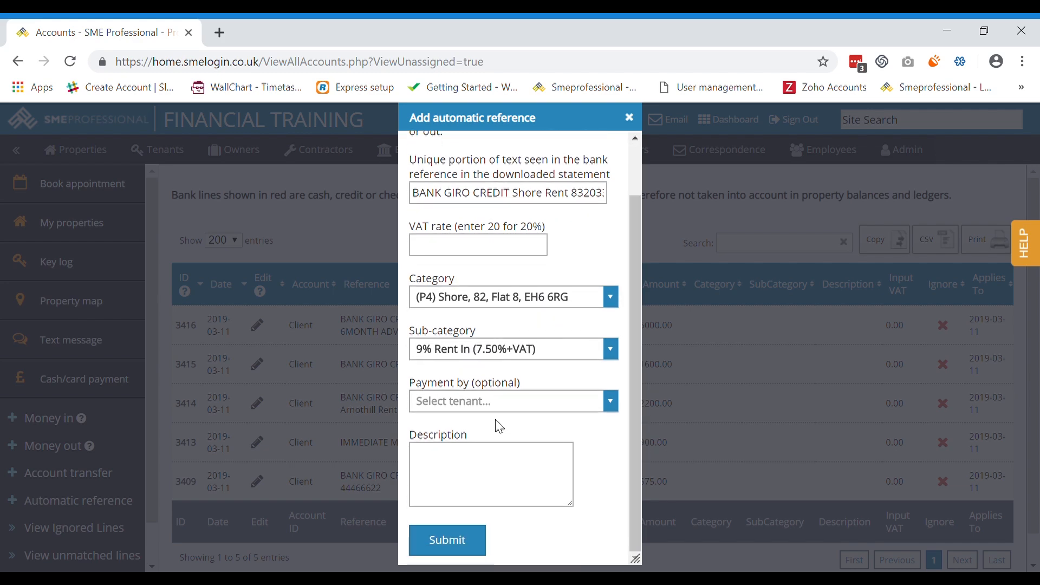
{"action": "left_click", "coordinate": [445, 551]}
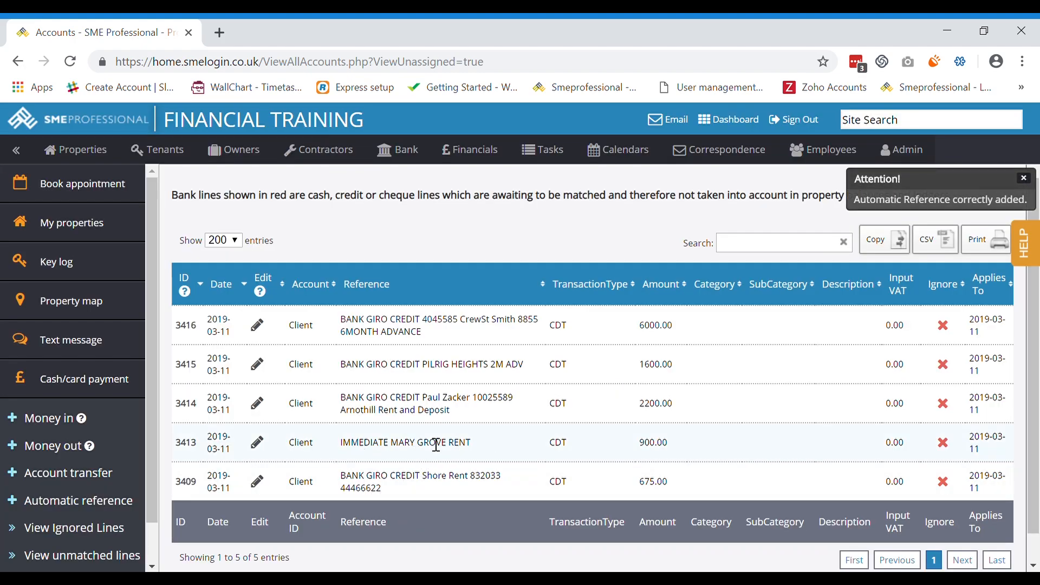
Step: Add an automatic reference for "IMMEDIATE MARY GROVE RENT" with rental property P2 as category, the default rent sub-category and no tenant
{"action": "left_click_drag", "start_coordinate": [493, 443], "coordinate": [335, 444]}
{"action": "key", "text": "ctrl+c"}
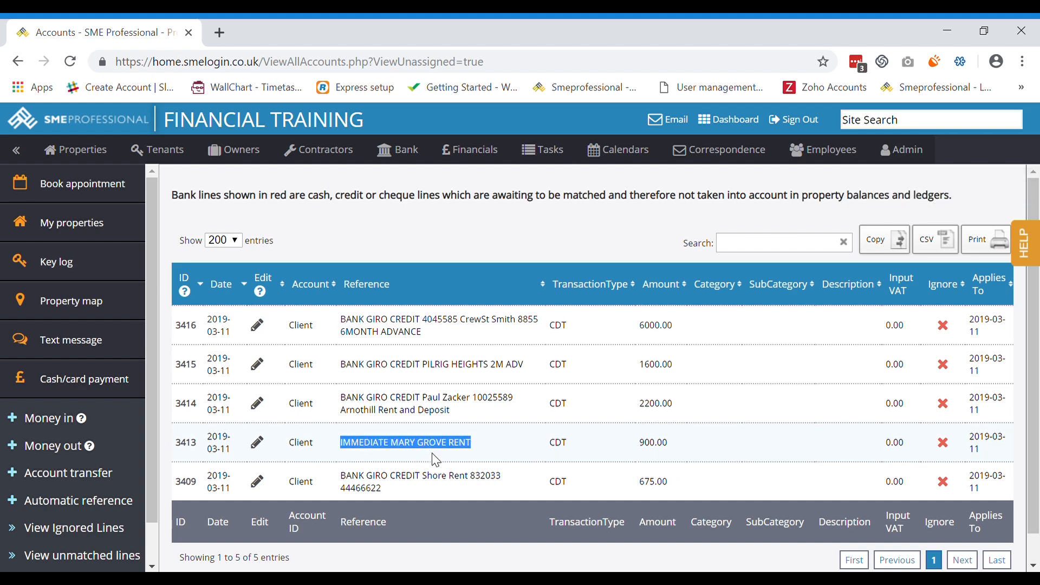
{"action": "left_click", "coordinate": [106, 501]}
{"action": "left_click", "coordinate": [488, 262]}
{"action": "key", "text": "ctrl+v"}
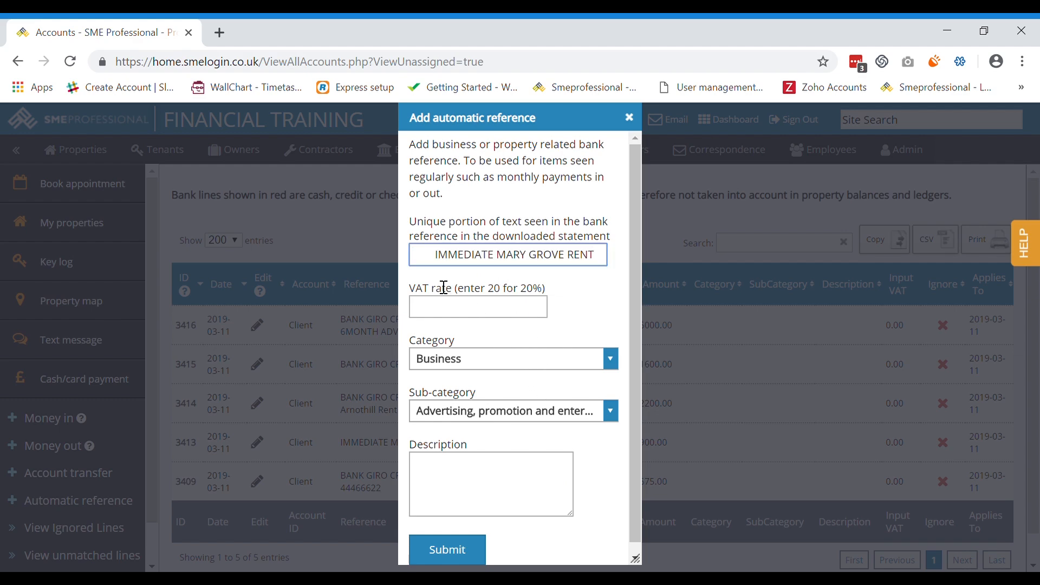
{"action": "left_click", "coordinate": [477, 359]}
{"action": "type", "text": "m"}
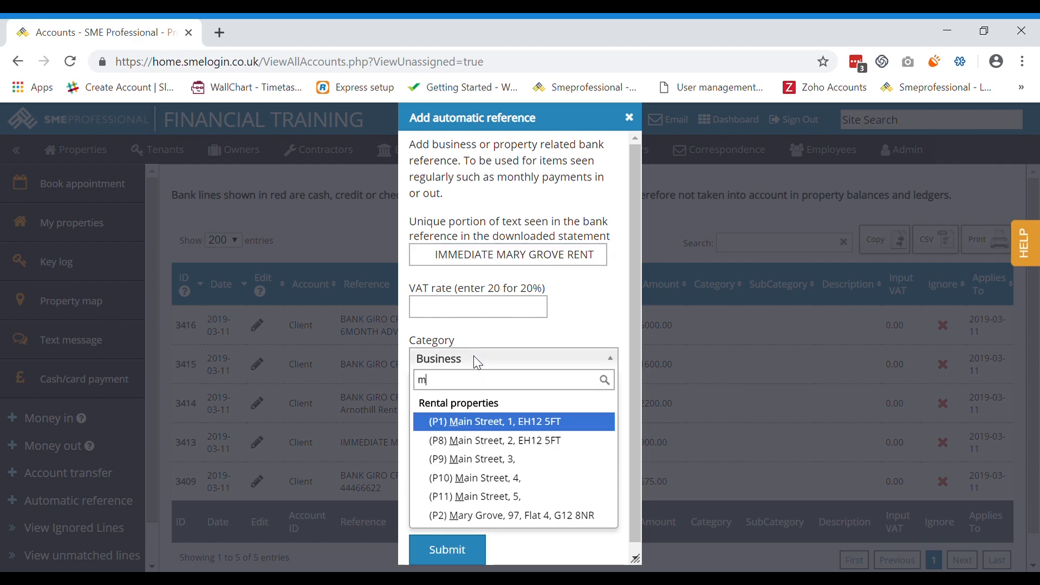
{"action": "type", "text": "ar"}
{"action": "left_click", "coordinate": [499, 423]}
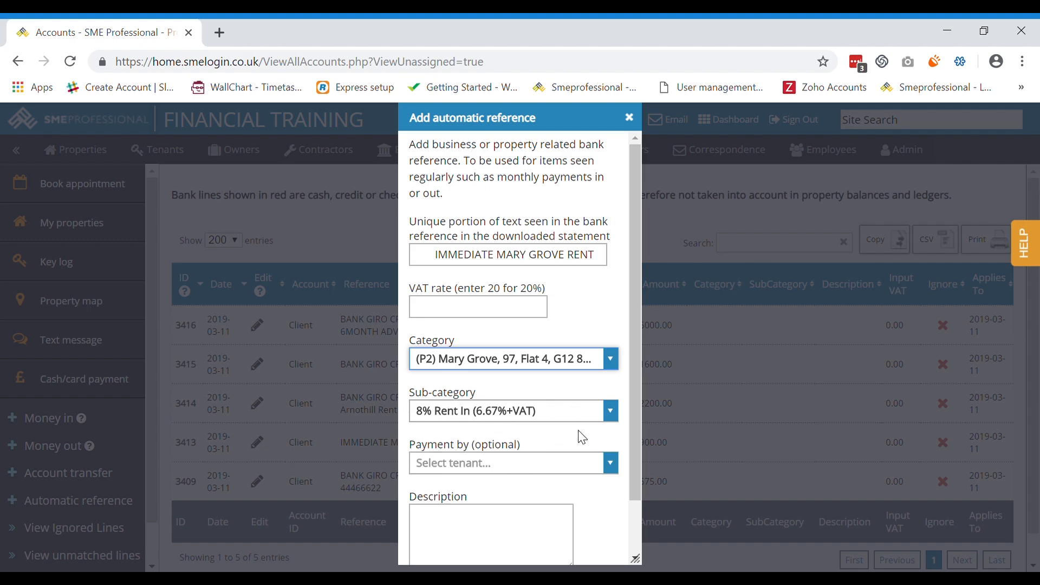
{"action": "left_click_drag", "start_coordinate": [632, 438], "coordinate": [629, 520]}
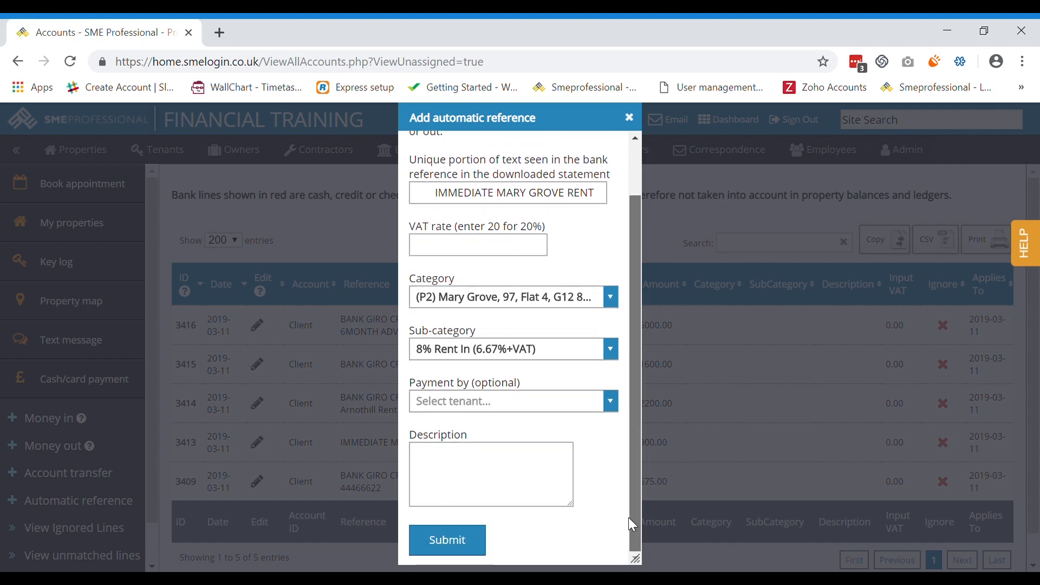
{"action": "left_click", "coordinate": [473, 541]}
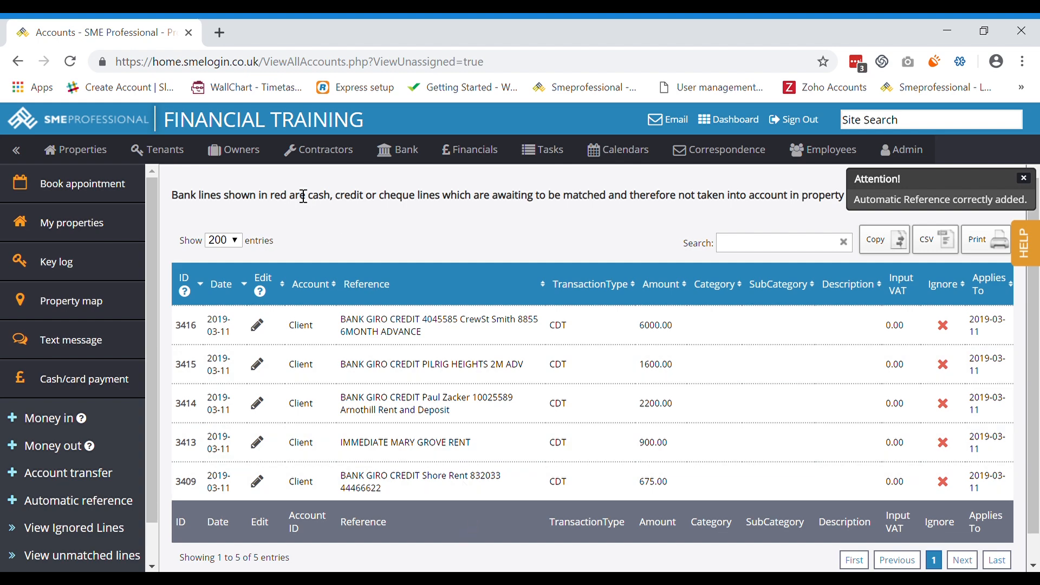
{"action": "left_click", "coordinate": [398, 149]}
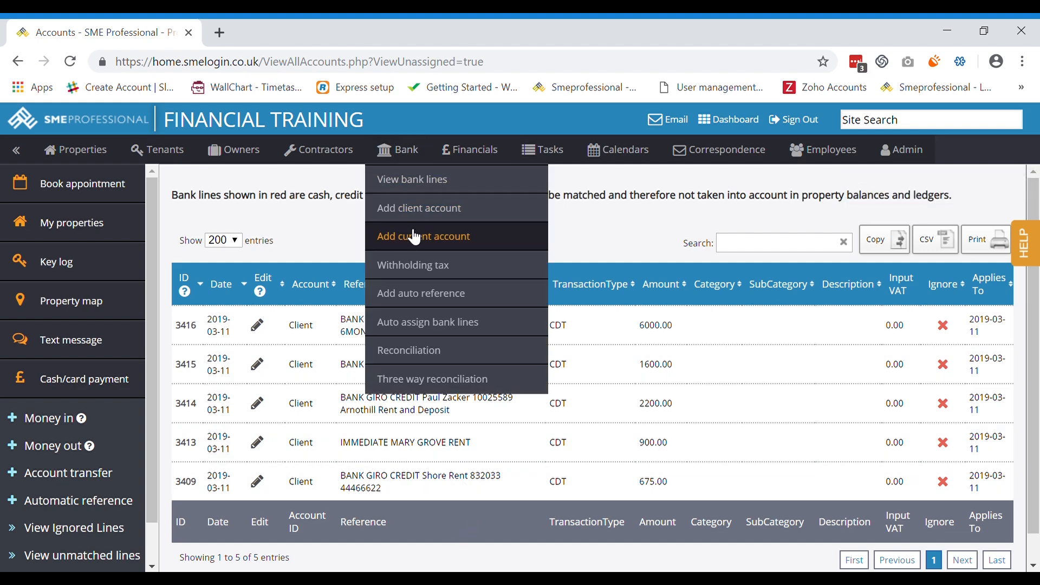
{"action": "left_click", "coordinate": [429, 325]}
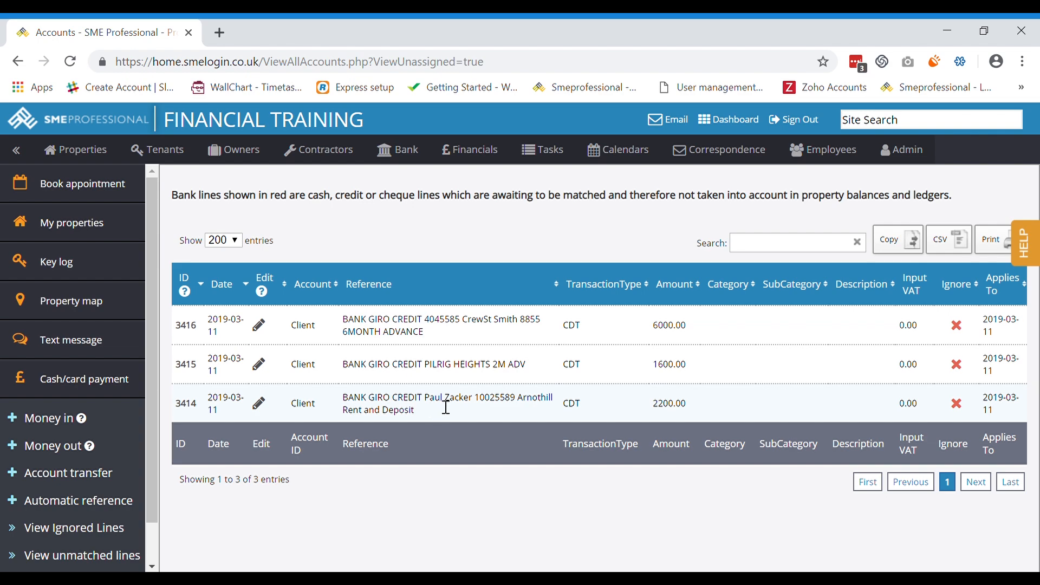
Step: Open the 2200.00 Arnothill rent and deposit line for splitting and enter amounts of 1200 and 1000 on two lines
{"action": "left_click_drag", "start_coordinate": [341, 403], "coordinate": [507, 415]}
{"action": "left_click", "coordinate": [507, 414]}
{"action": "left_click", "coordinate": [186, 403]}
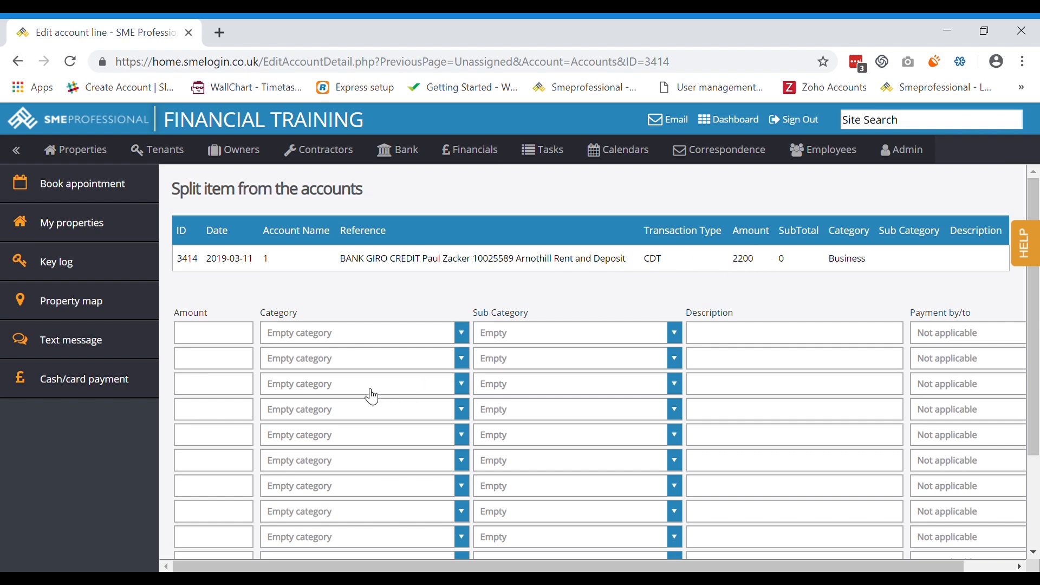
{"action": "scroll", "coordinate": [372, 397], "scroll_direction": "down", "scroll_amount": 2}
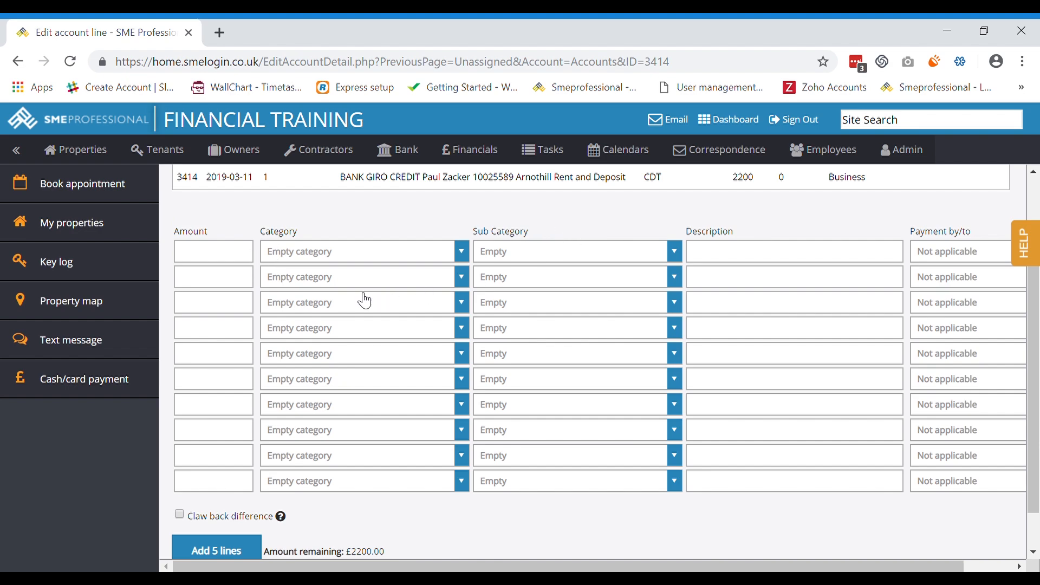
{"action": "left_click", "coordinate": [223, 256]}
{"action": "type", "text": "1200"}
{"action": "left_click", "coordinate": [251, 283]}
{"action": "type", "text": "1000"}
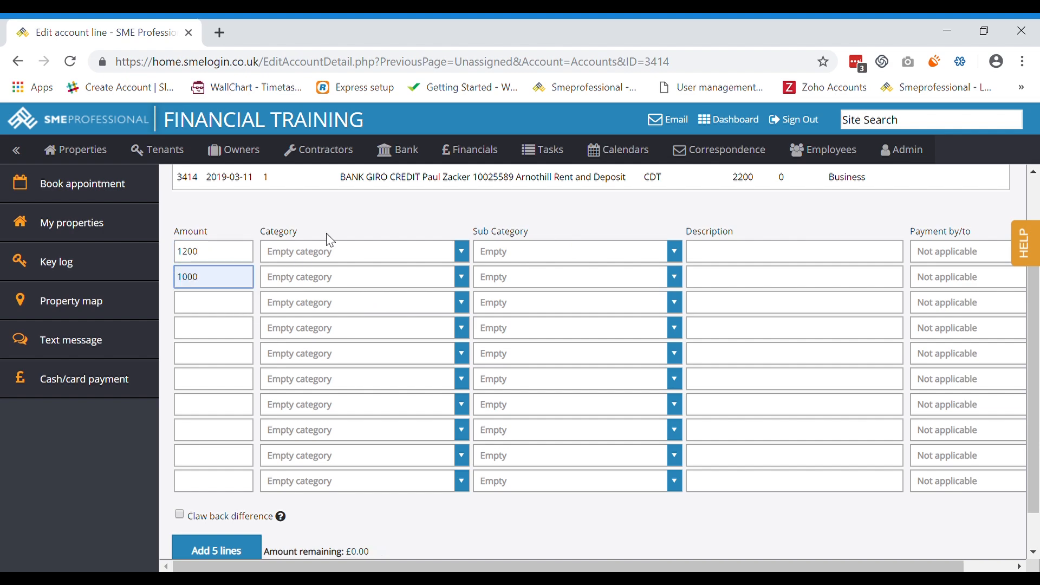
Step: Set the category of both the 1200 and 1000 split lines to the Arnothill property
{"action": "left_click", "coordinate": [339, 259]}
{"action": "type", "text": "ar"}
{"action": "left_click", "coordinate": [367, 296]}
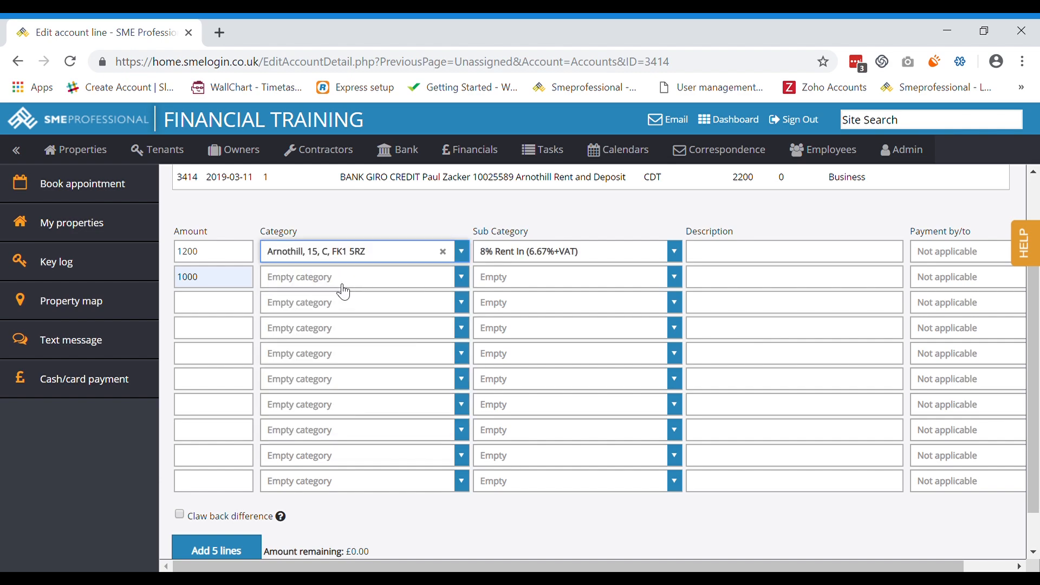
{"action": "left_click", "coordinate": [331, 277]}
{"action": "type", "text": "ar"}
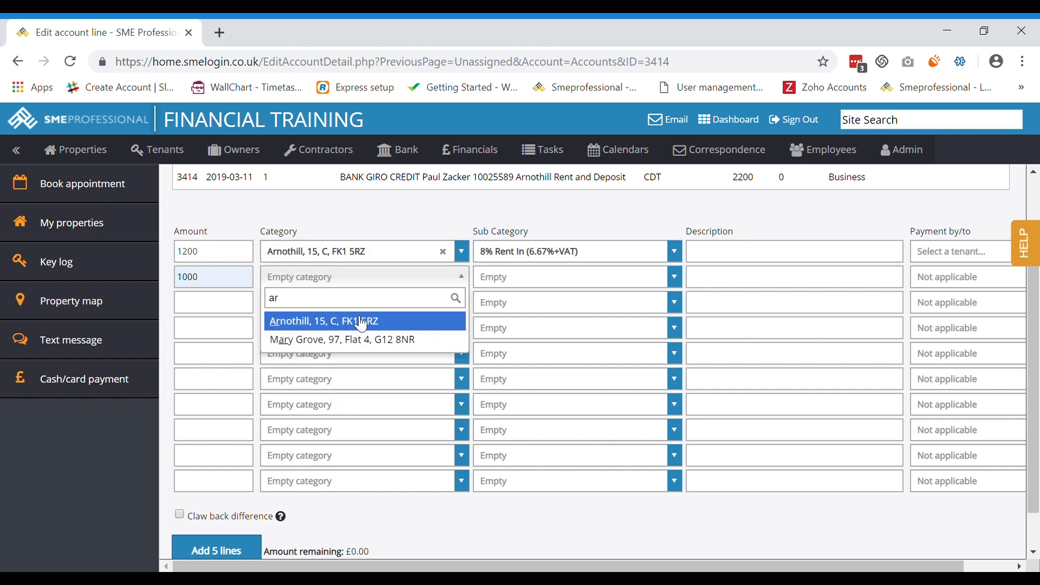
{"action": "left_click", "coordinate": [365, 321]}
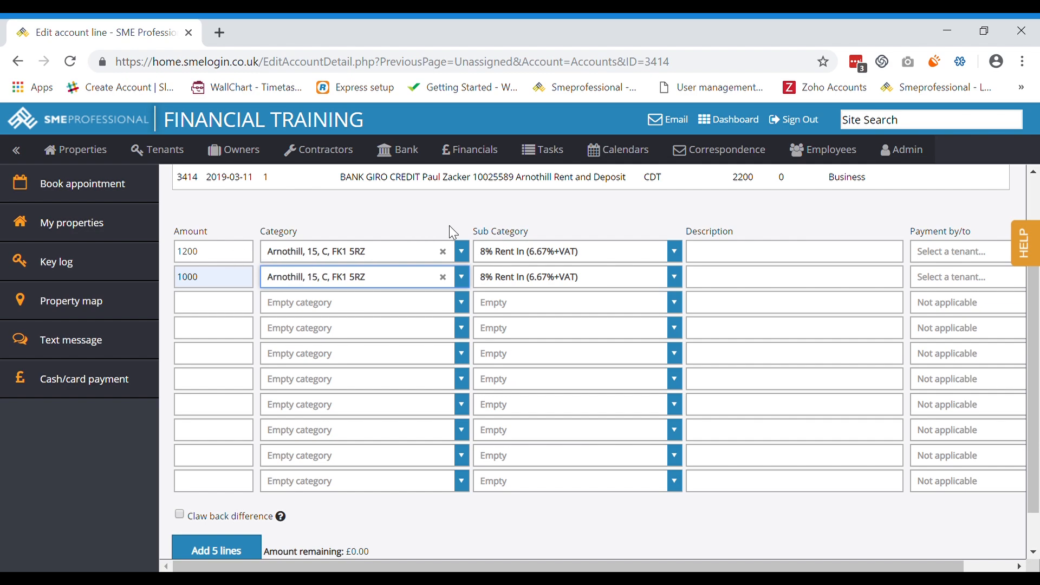
Step: Change the sub-category of the 1200 split line to DEPOSIT In
{"action": "left_click", "coordinate": [503, 246]}
{"action": "type", "text": "de"}
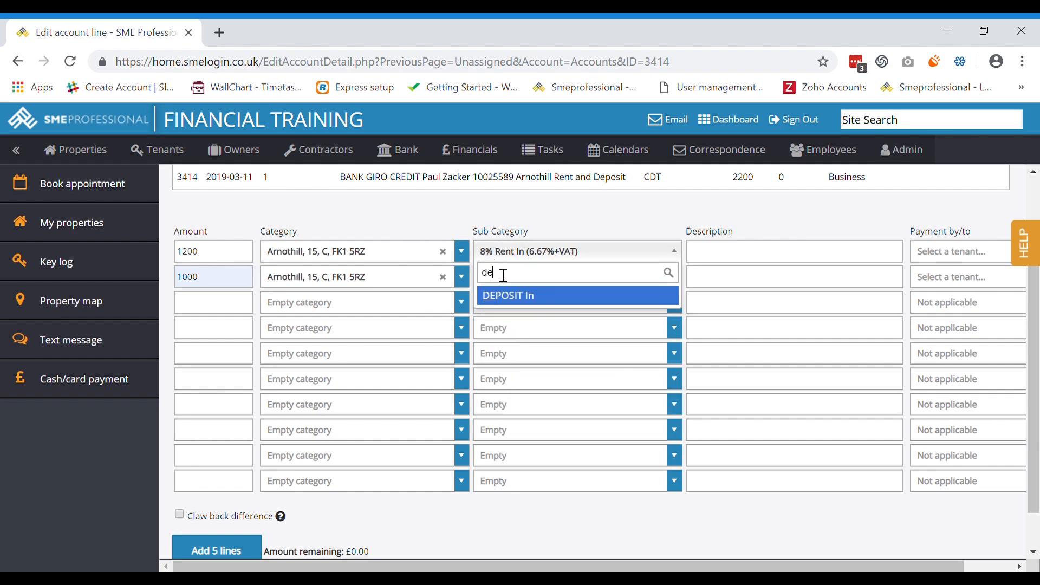
{"action": "left_click", "coordinate": [517, 295]}
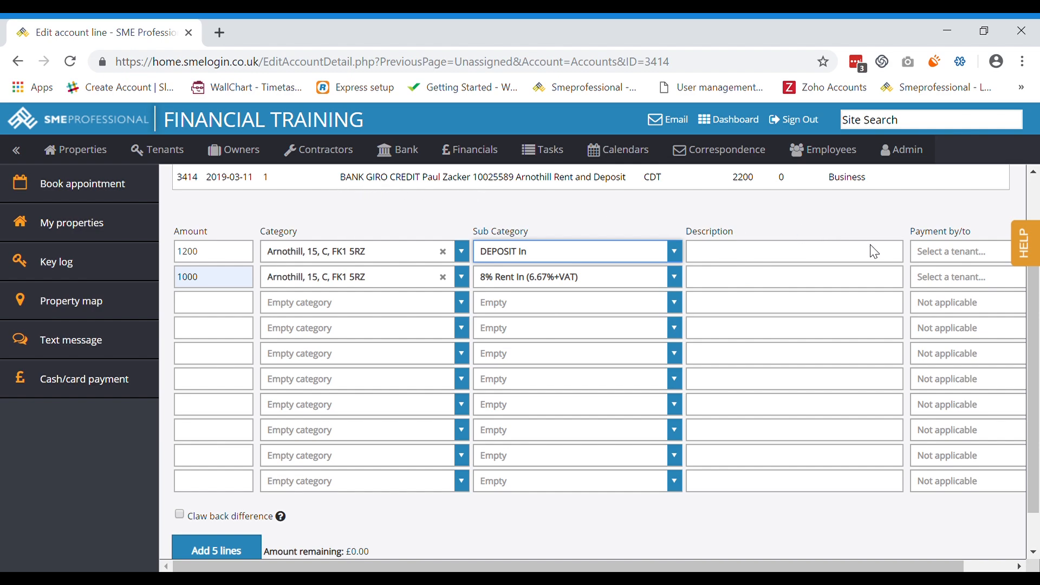
Step: Choose the property's current tenant as payer on both split lines and submit the split
{"action": "left_click", "coordinate": [942, 252]}
{"action": "left_click", "coordinate": [980, 326]}
{"action": "left_click", "coordinate": [954, 281]}
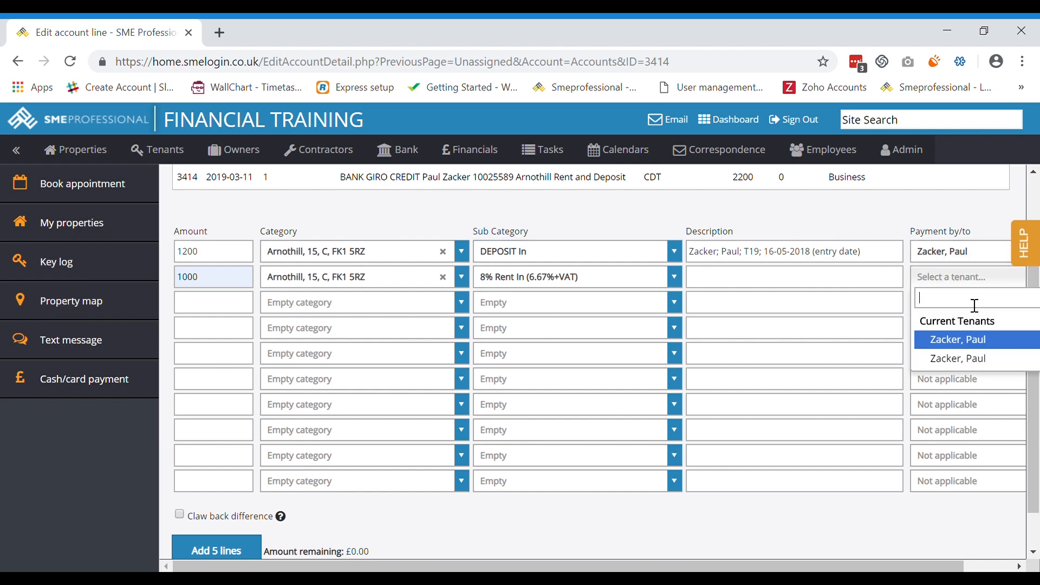
{"action": "left_click", "coordinate": [978, 338]}
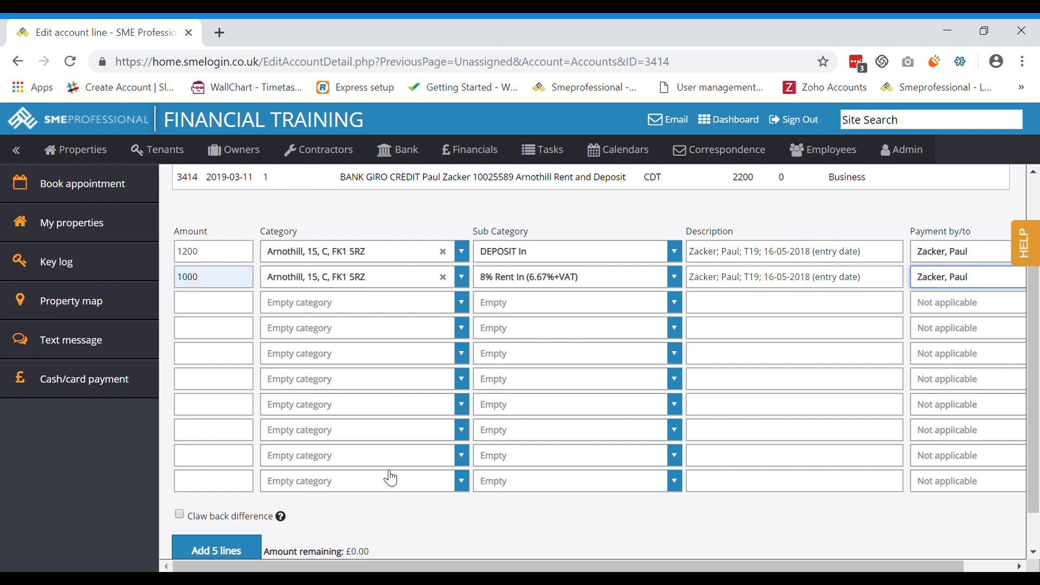
{"action": "scroll", "coordinate": [385, 485], "scroll_direction": "down", "scroll_amount": 1}
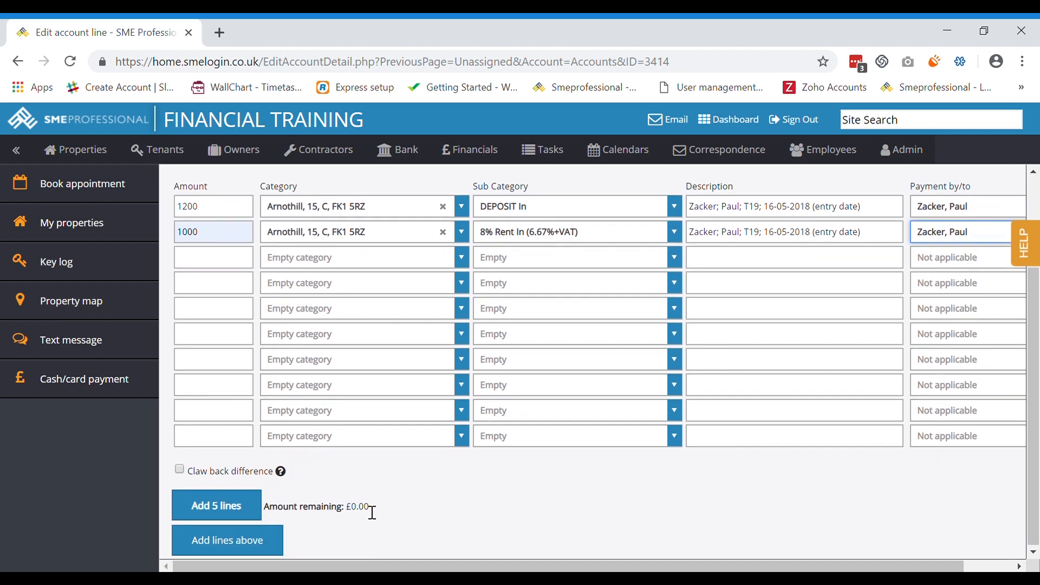
{"action": "left_click", "coordinate": [255, 547]}
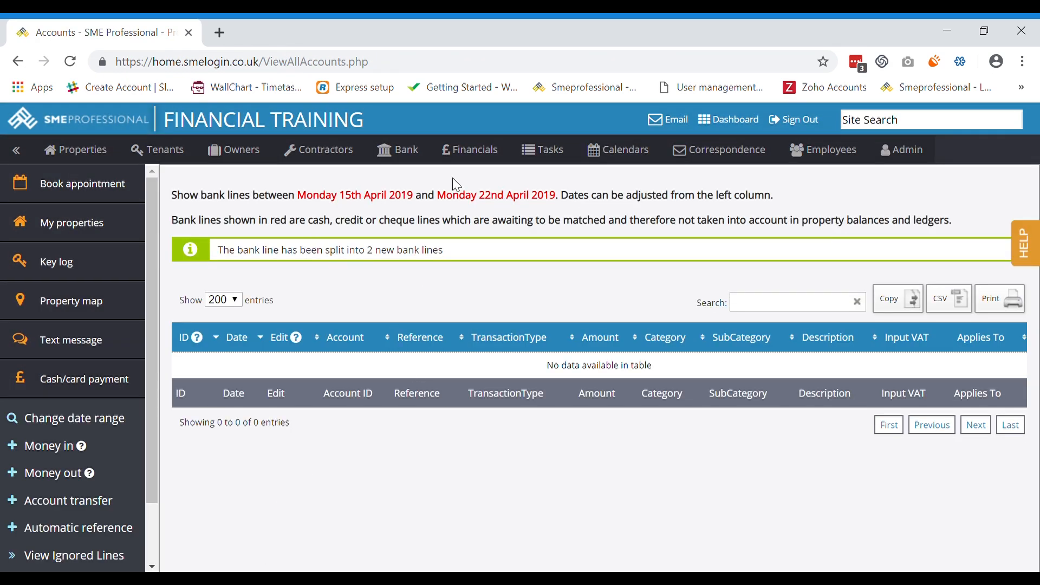
Step: Return to the unassigned lines and open the 1600.00 Pilrig Heights two-month advance line for assignment
{"action": "left_click", "coordinate": [468, 160]}
{"action": "left_click", "coordinate": [480, 191]}
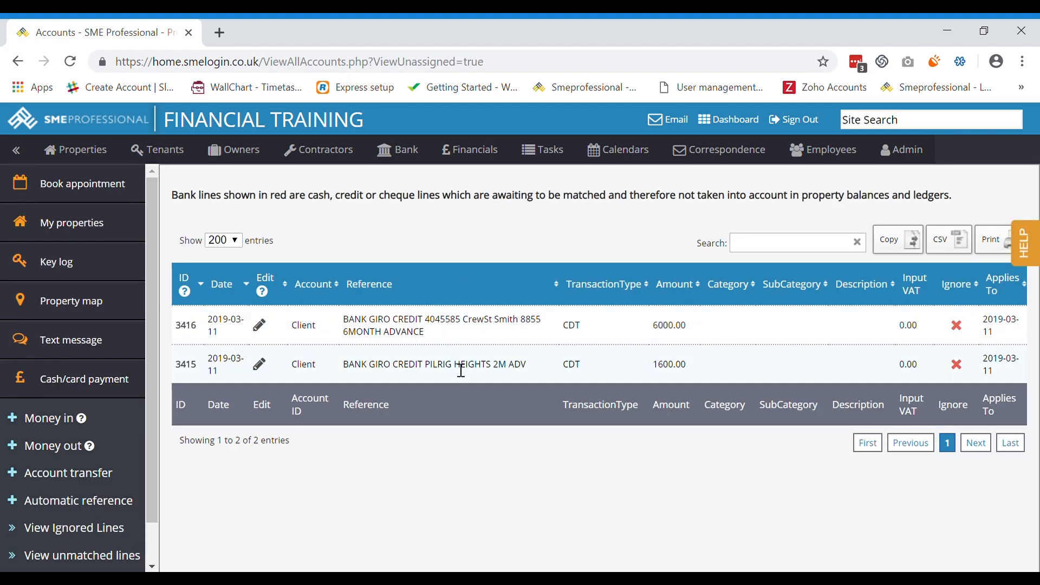
{"action": "left_click_drag", "start_coordinate": [405, 375], "coordinate": [529, 372]}
{"action": "left_click", "coordinate": [532, 374]}
{"action": "left_click_drag", "start_coordinate": [494, 380], "coordinate": [531, 372]}
{"action": "left_click", "coordinate": [265, 365]}
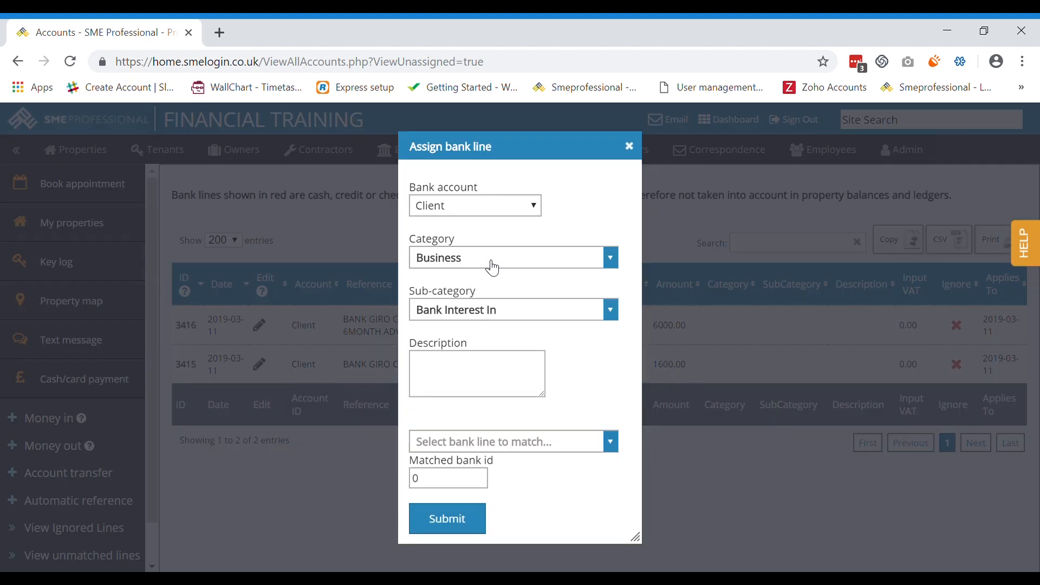
{"action": "left_click_drag", "start_coordinate": [547, 157], "coordinate": [602, 172]}
Step: Assign the Pilrig Heights line to rental property P7 with sub-category Offset rent and no tenant, and submit it
{"action": "left_click", "coordinate": [564, 268]}
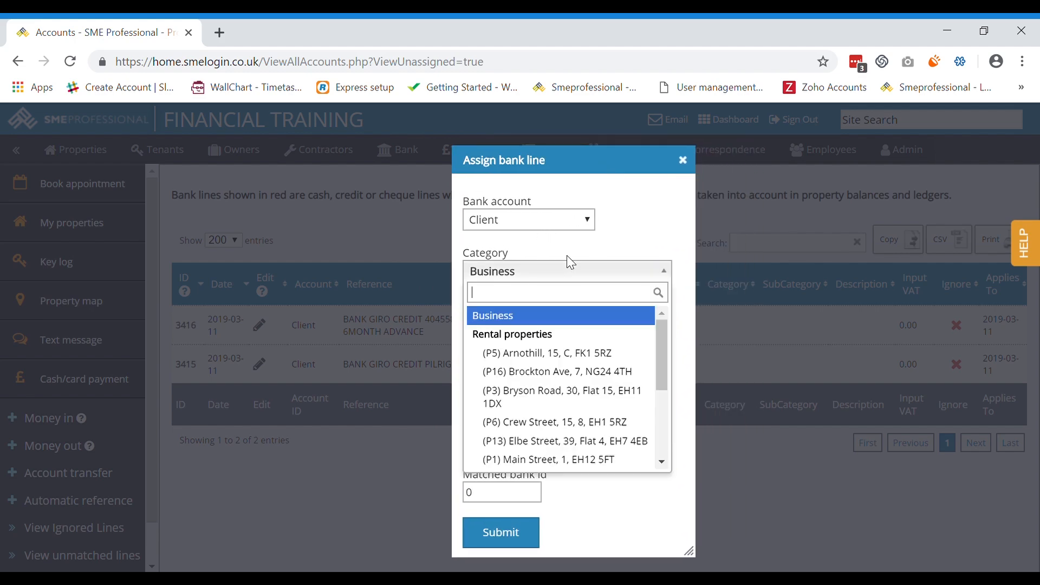
{"action": "type", "text": "pil"}
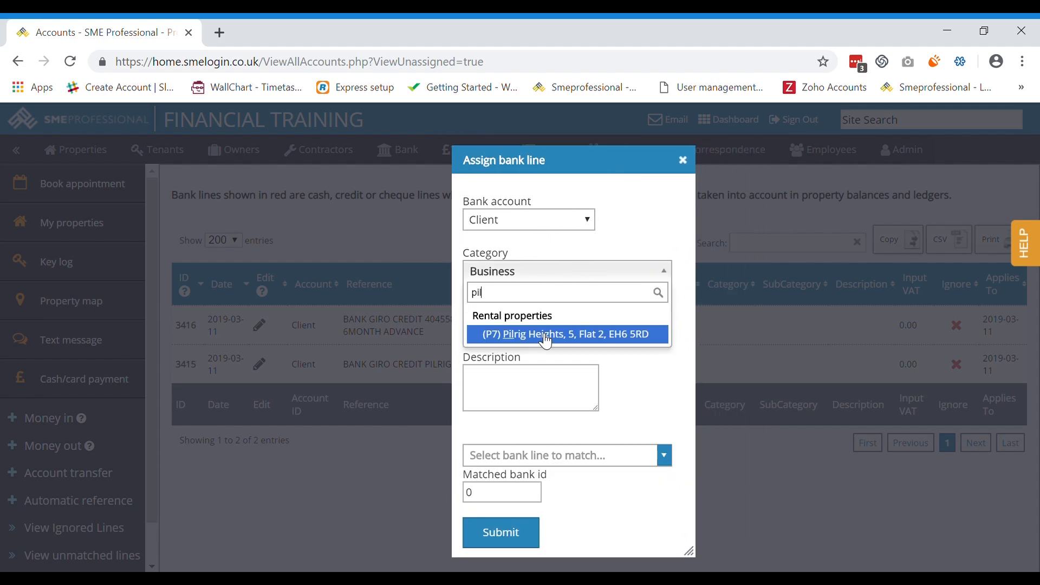
{"action": "left_click", "coordinate": [542, 336]}
{"action": "left_click", "coordinate": [540, 333]}
{"action": "type", "text": "off"}
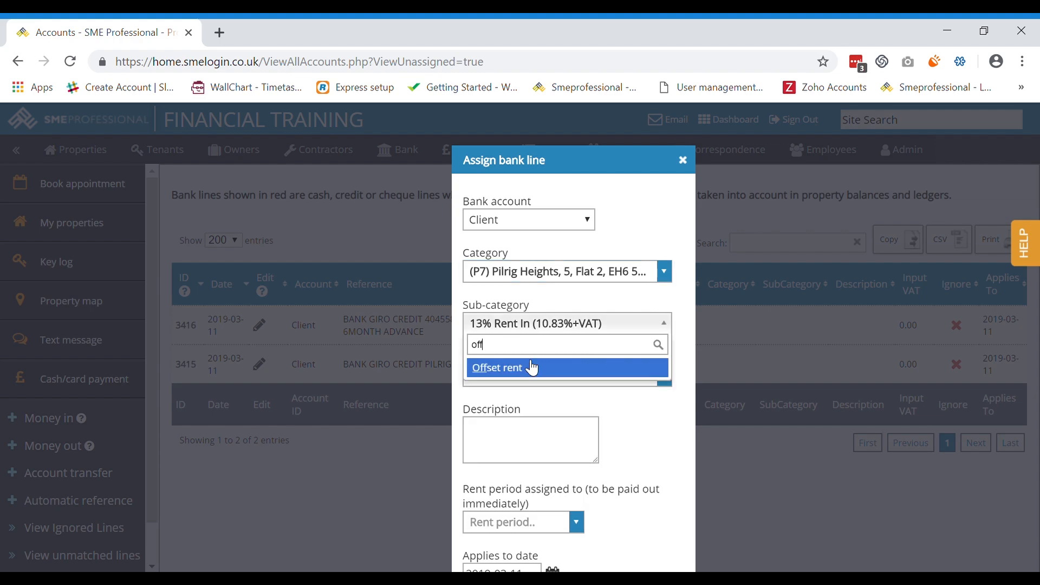
{"action": "left_click", "coordinate": [533, 368]}
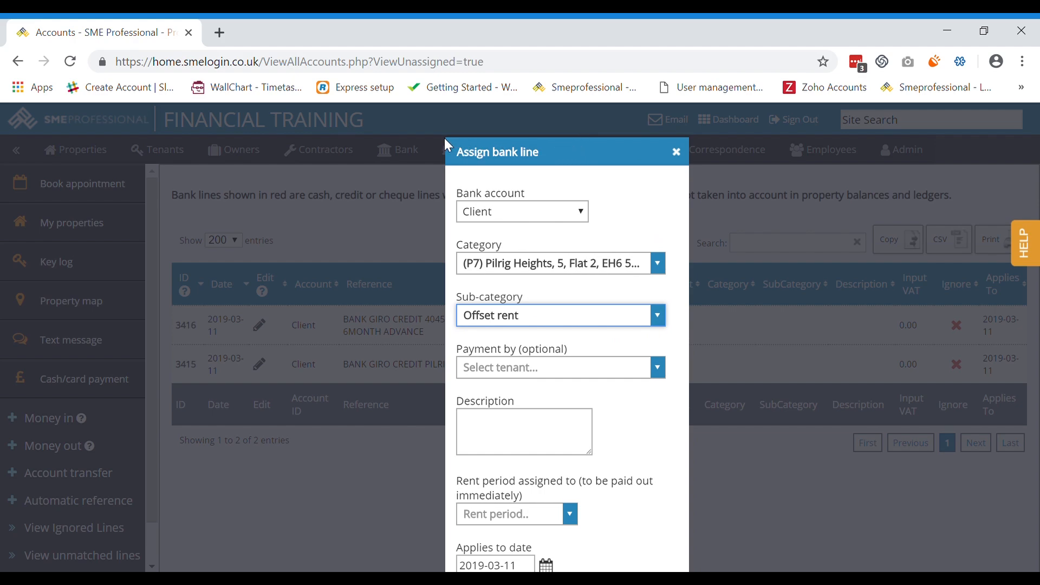
{"action": "left_click_drag", "start_coordinate": [450, 148], "coordinate": [550, 121]}
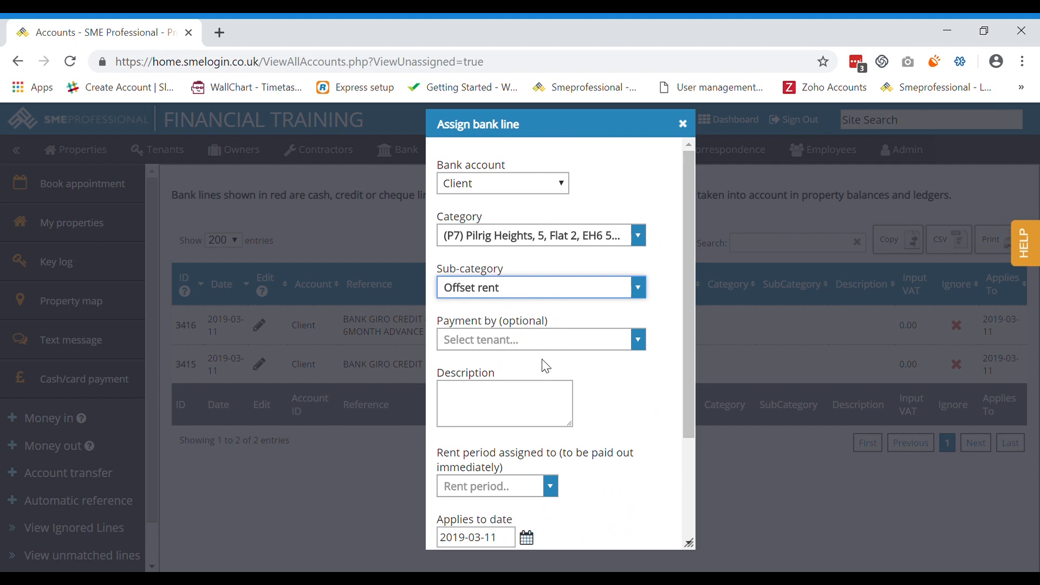
{"action": "scroll", "coordinate": [544, 364], "scroll_direction": "down", "scroll_amount": 3}
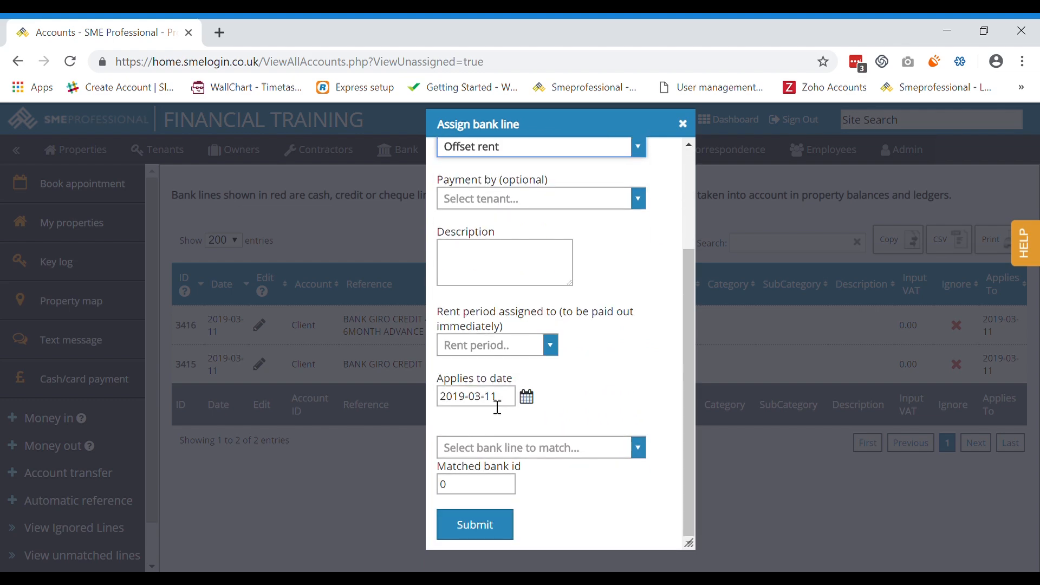
{"action": "left_click", "coordinate": [456, 532]}
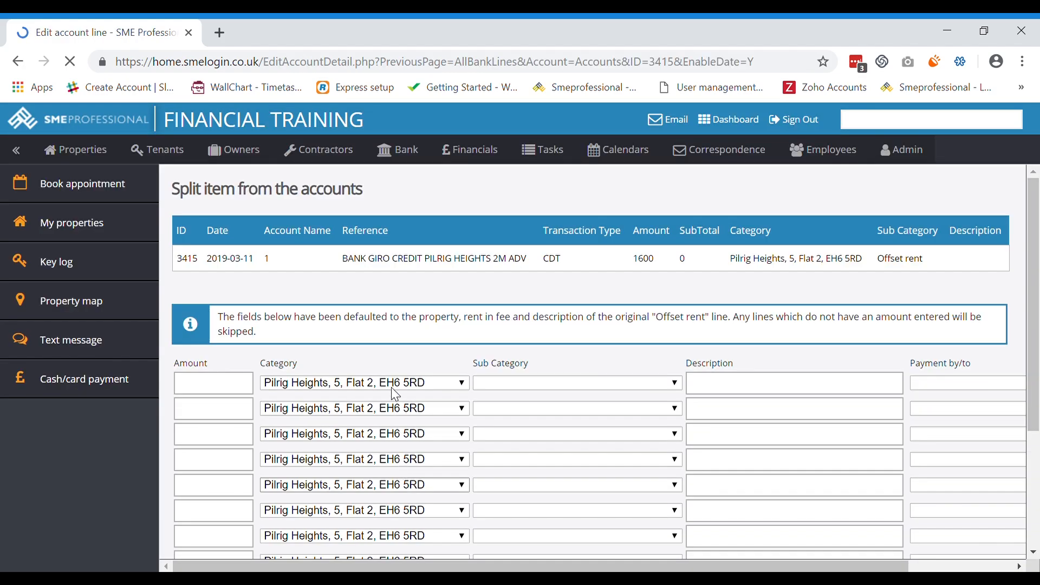
Step: Split the Pilrig Heights offset rent by entering 800 as the amount on each of the first two lines
{"action": "scroll", "coordinate": [258, 301], "scroll_direction": "down", "scroll_amount": 3}
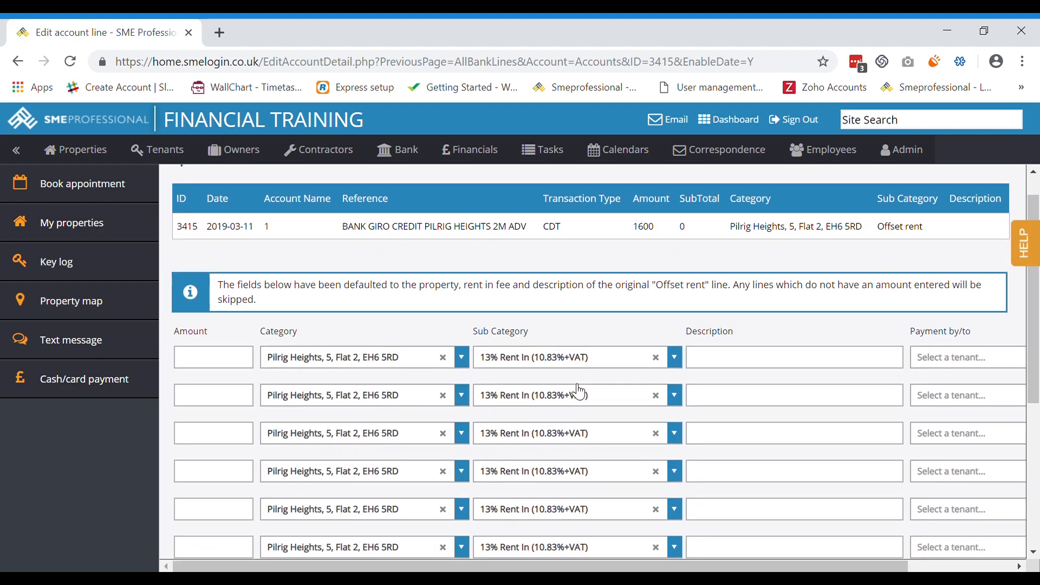
{"action": "scroll", "coordinate": [423, 352], "scroll_direction": "down", "scroll_amount": 1}
{"action": "left_click", "coordinate": [249, 310]}
{"action": "type", "text": "800"}
{"action": "left_click", "coordinate": [249, 345]}
{"action": "type", "text": "800"}
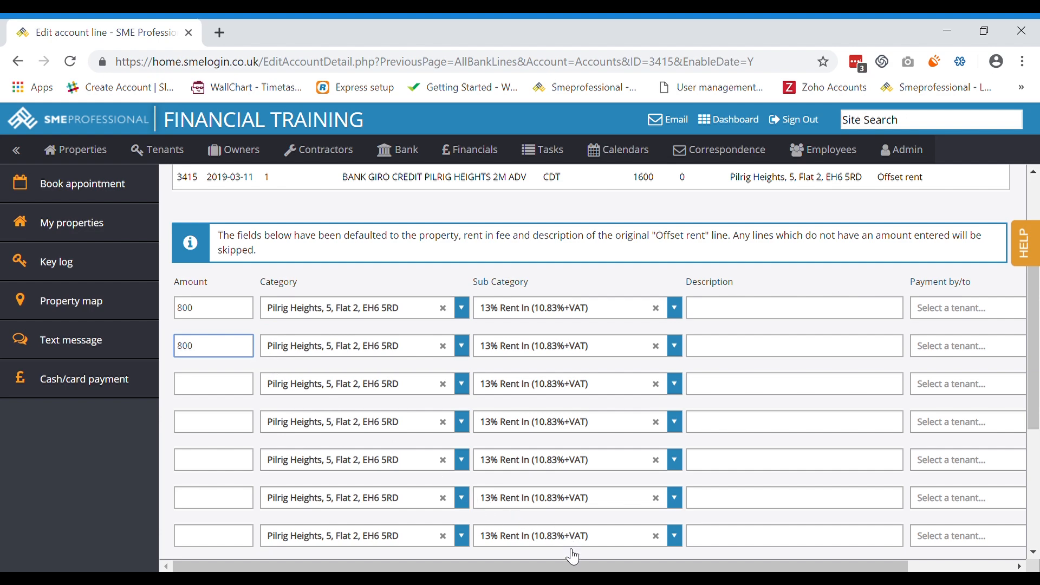
Step: Set the second 800 line's applies-to date to a day in the month after March 2019 and submit the split
{"action": "left_click_drag", "start_coordinate": [561, 570], "coordinate": [666, 570]}
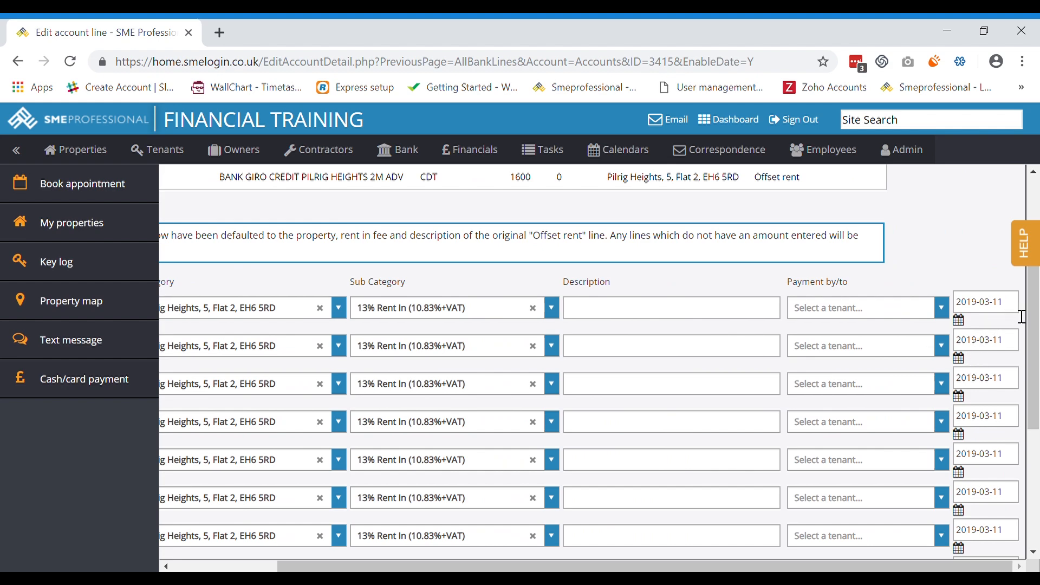
{"action": "left_click", "coordinate": [962, 360]}
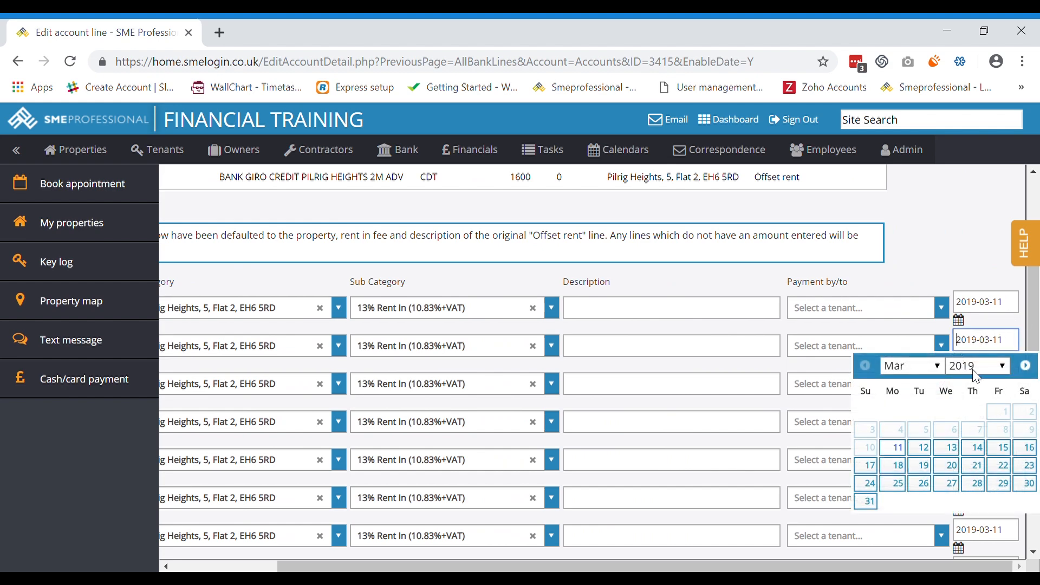
{"action": "left_click", "coordinate": [1024, 366]}
{"action": "left_click", "coordinate": [975, 430]}
{"action": "scroll", "coordinate": [476, 425], "scroll_direction": "down", "scroll_amount": 3}
{"action": "left_click_drag", "start_coordinate": [495, 566], "coordinate": [336, 567]}
{"action": "scroll", "coordinate": [219, 552], "scroll_direction": "down", "scroll_amount": 1}
{"action": "left_click", "coordinate": [270, 543]}
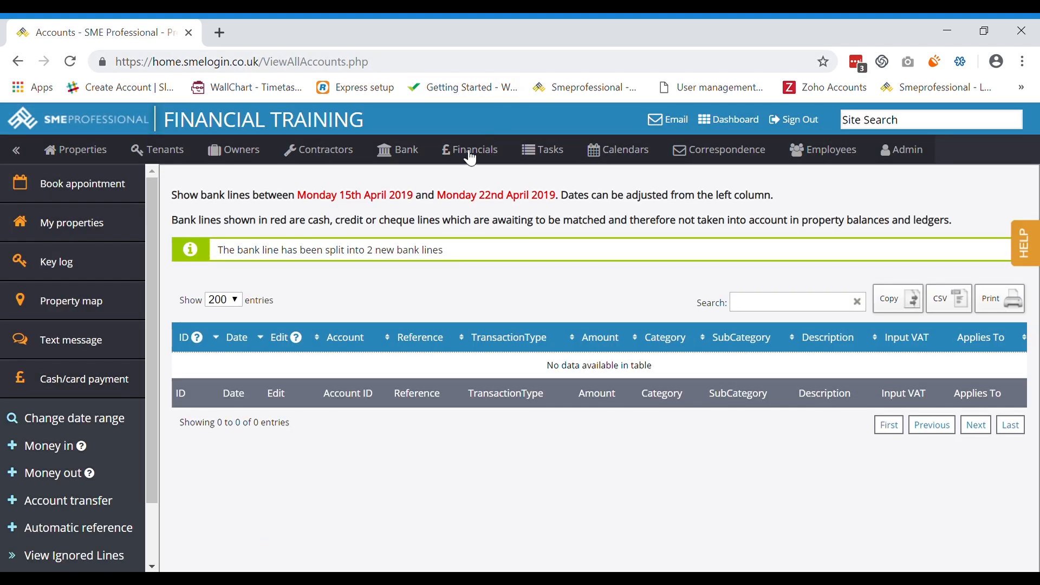
Step: Return to the unassigned lines and open the 6000.00 Crew Street six-month advance line for assignment
{"action": "left_click", "coordinate": [470, 158]}
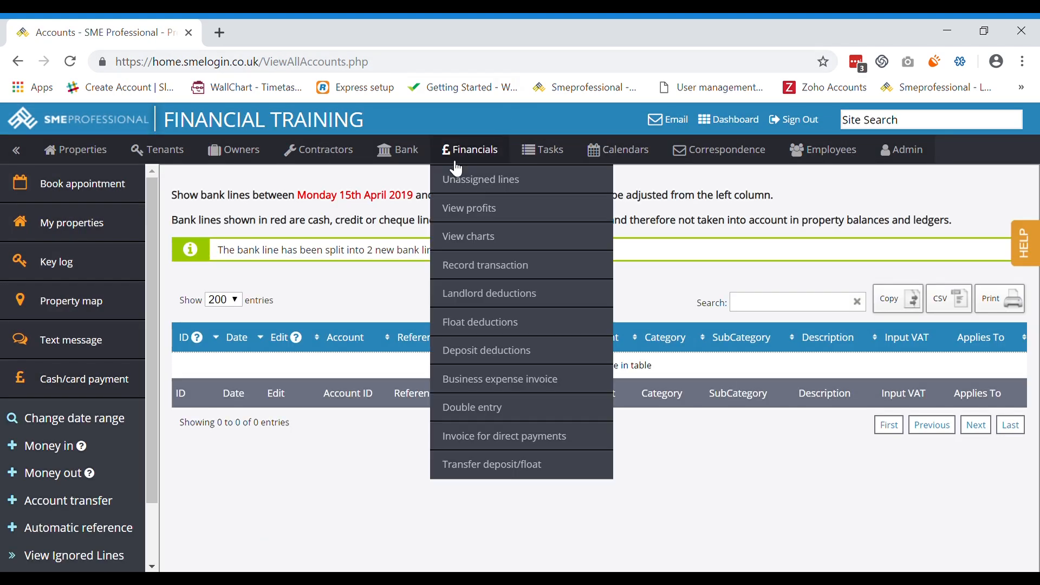
{"action": "left_click", "coordinate": [479, 181]}
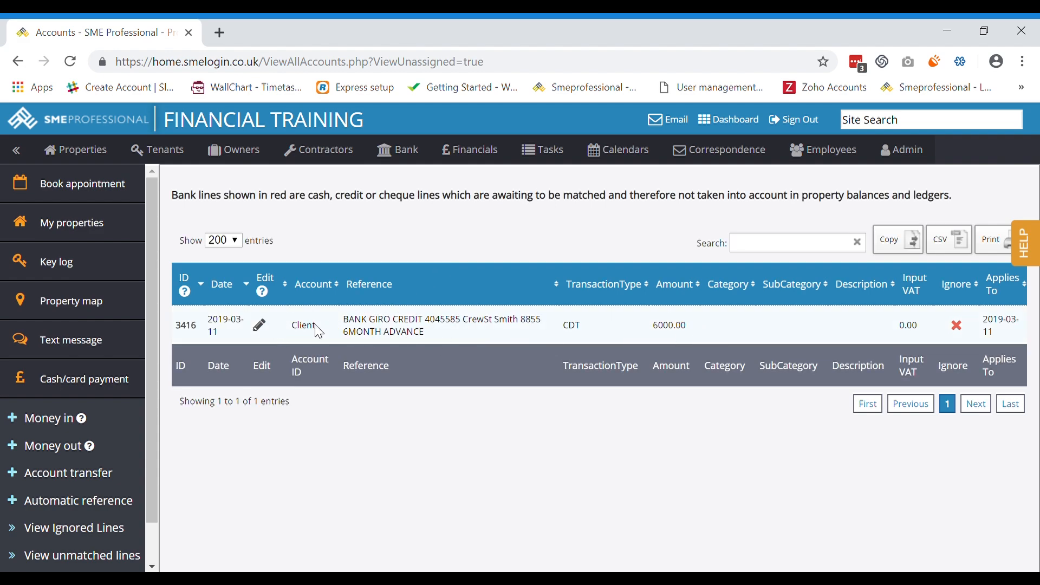
{"action": "left_click", "coordinate": [261, 327]}
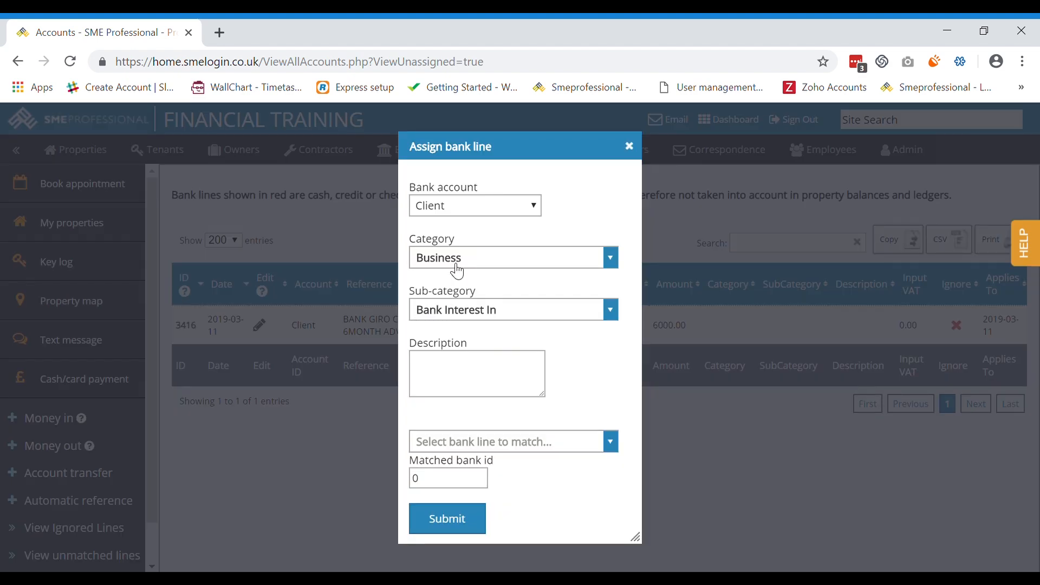
Step: Assign the 6000.00 line to rental property P6 Crew Street with sub-category Offset rent and submit it
{"action": "left_click", "coordinate": [458, 271]}
{"action": "type", "text": "crew"}
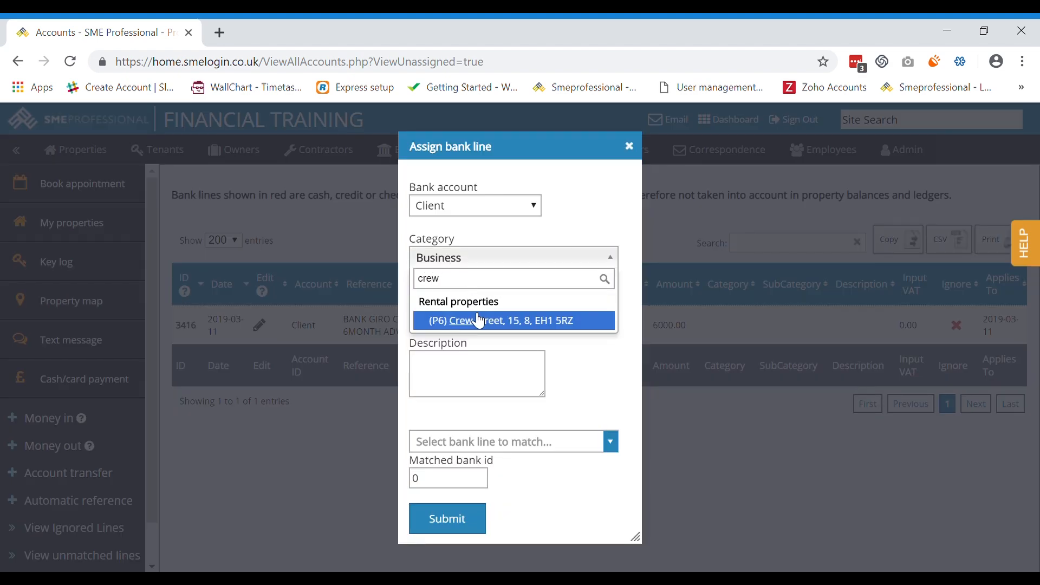
{"action": "key", "text": "Return"}
{"action": "left_click", "coordinate": [484, 310]}
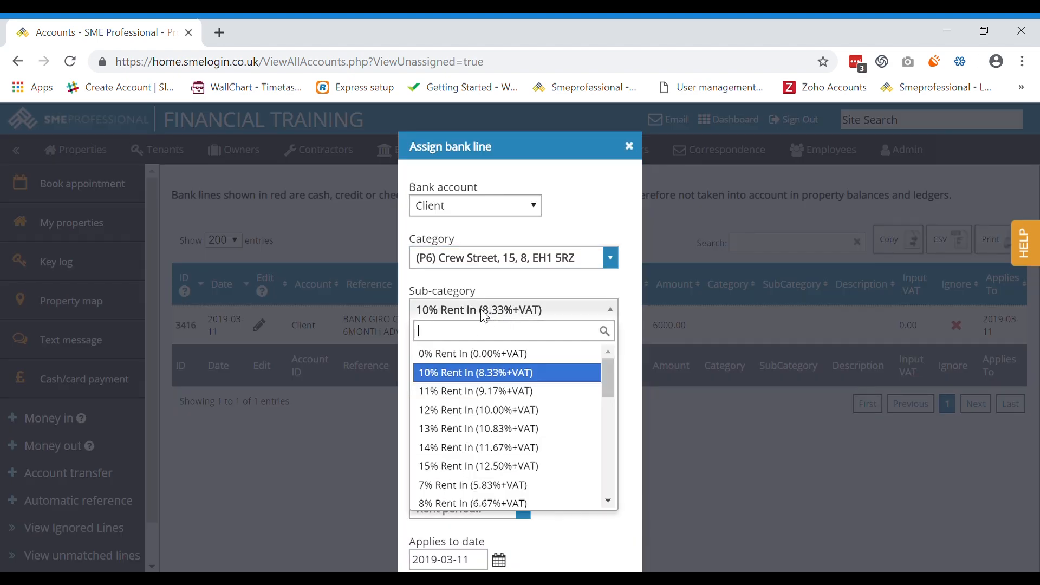
{"action": "type", "text": "off"}
{"action": "left_click", "coordinate": [508, 361]}
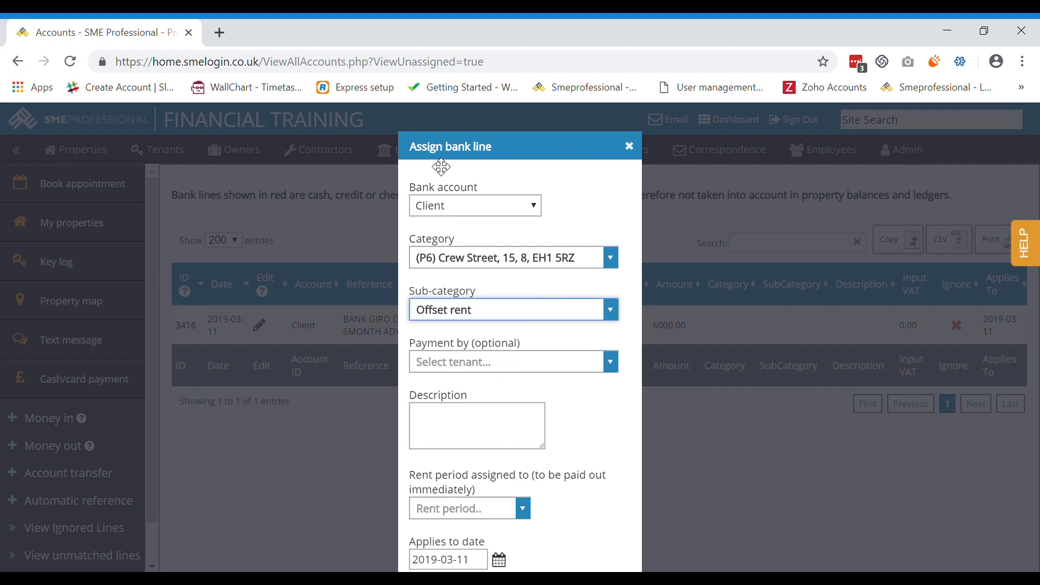
{"action": "left_click_drag", "start_coordinate": [412, 146], "coordinate": [449, 291]}
{"action": "left_click_drag", "start_coordinate": [529, 297], "coordinate": [510, 145]}
{"action": "scroll", "coordinate": [565, 331], "scroll_direction": "down", "scroll_amount": 3}
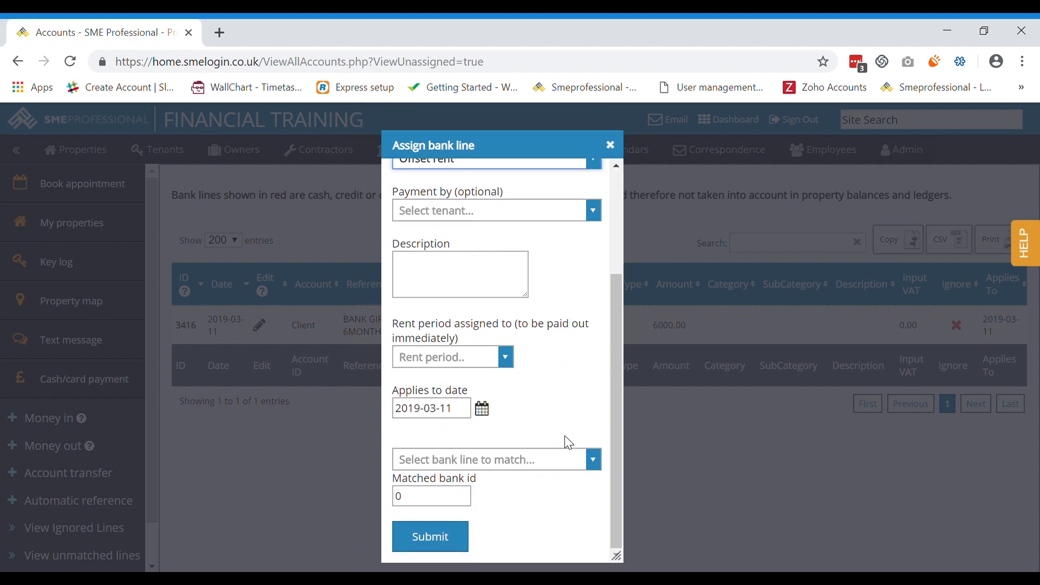
{"action": "scroll", "coordinate": [531, 383], "scroll_direction": "up", "scroll_amount": 3}
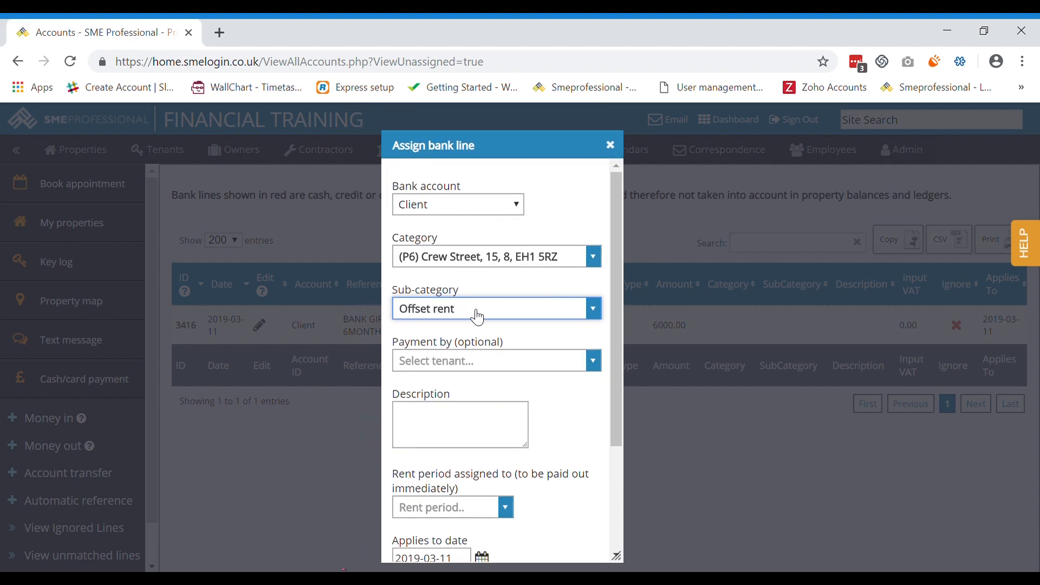
{"action": "scroll", "coordinate": [450, 325], "scroll_direction": "down", "scroll_amount": 3}
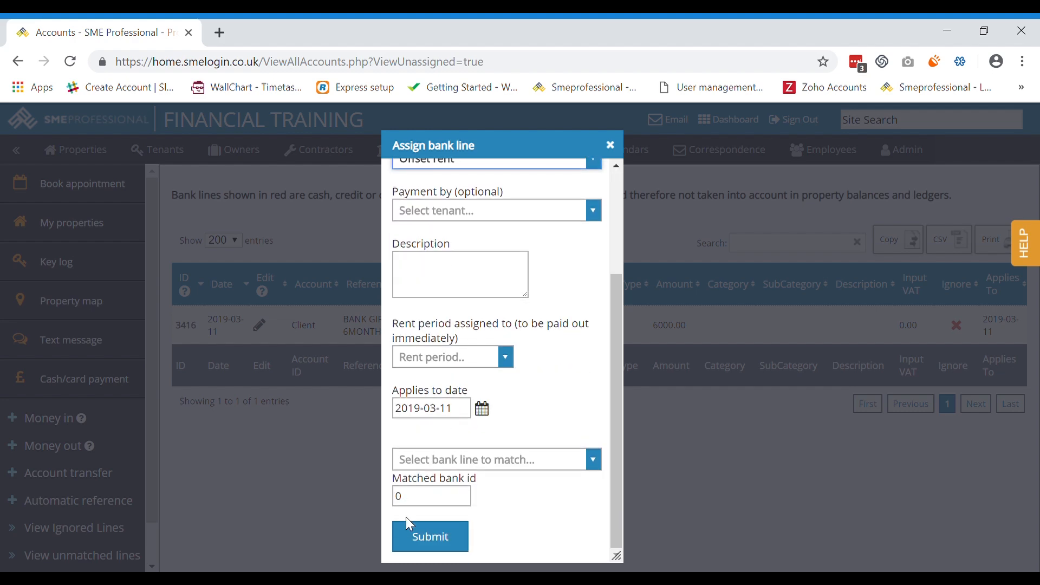
{"action": "left_click", "coordinate": [411, 535]}
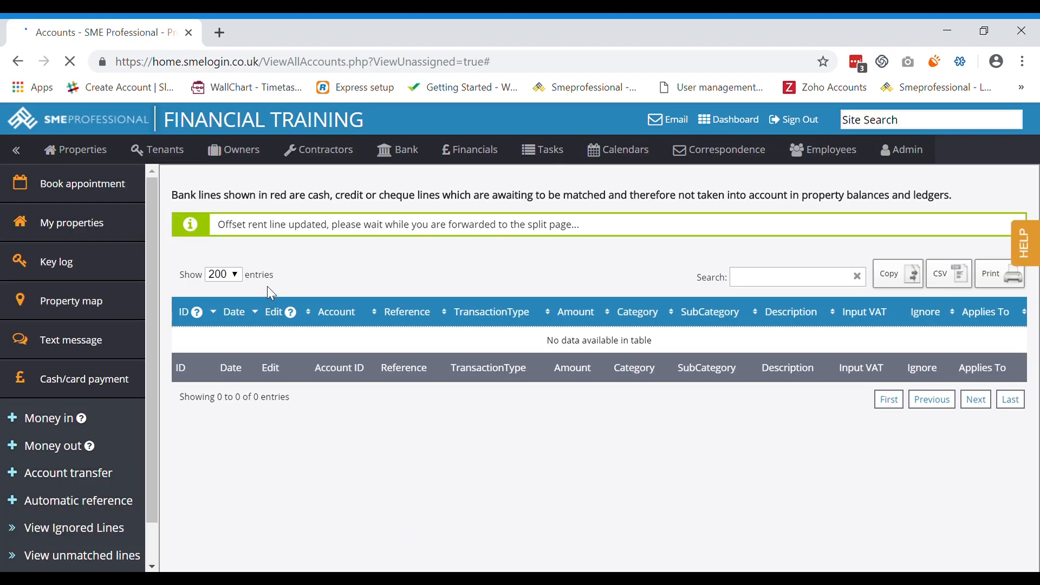
Step: Split the Crew Street offset rent by entering 1000 as the amount on each of the first six lines
{"action": "scroll", "coordinate": [320, 331], "scroll_direction": "down", "scroll_amount": 3}
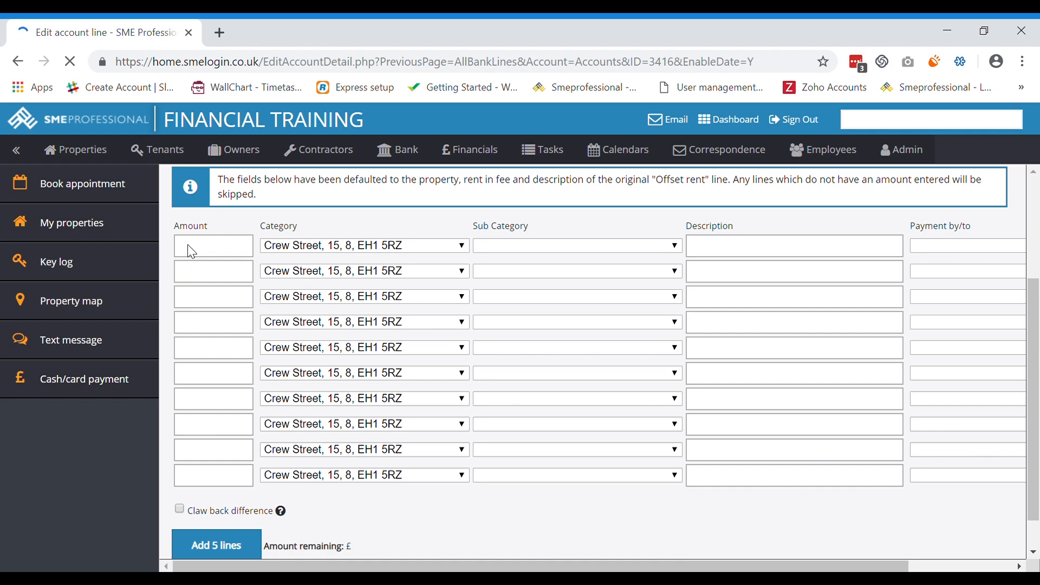
{"action": "left_click", "coordinate": [223, 253]}
{"action": "type", "text": "1000"}
{"action": "left_click", "coordinate": [229, 294]}
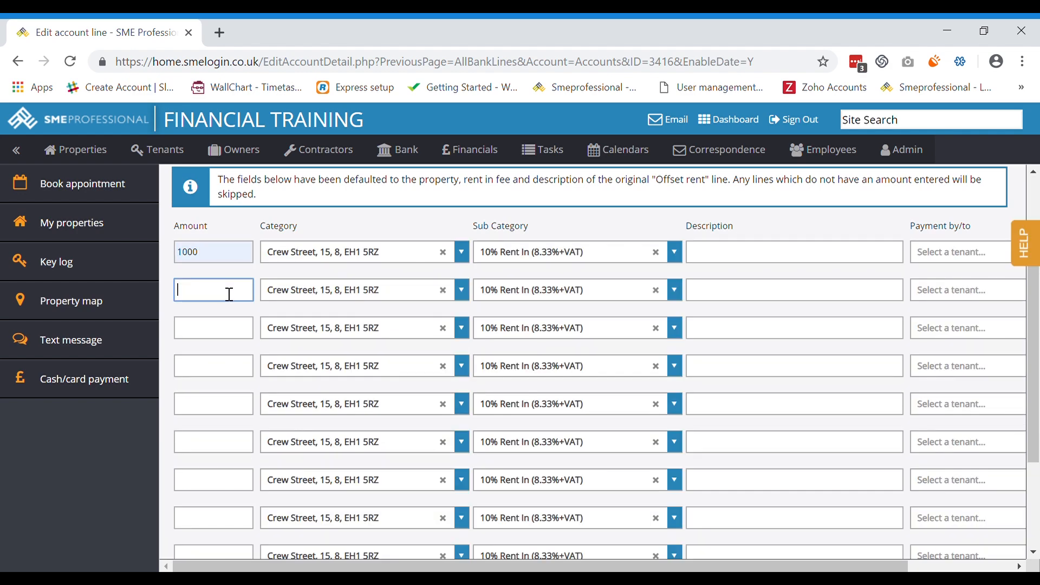
{"action": "left_click", "coordinate": [233, 339]}
{"action": "type", "text": "1000"}
{"action": "left_click", "coordinate": [240, 373]}
{"action": "type", "text": "1000"}
{"action": "left_click", "coordinate": [241, 415]}
{"action": "type", "text": "1000"}
{"action": "left_click", "coordinate": [234, 452]}
{"action": "type", "text": "1"}
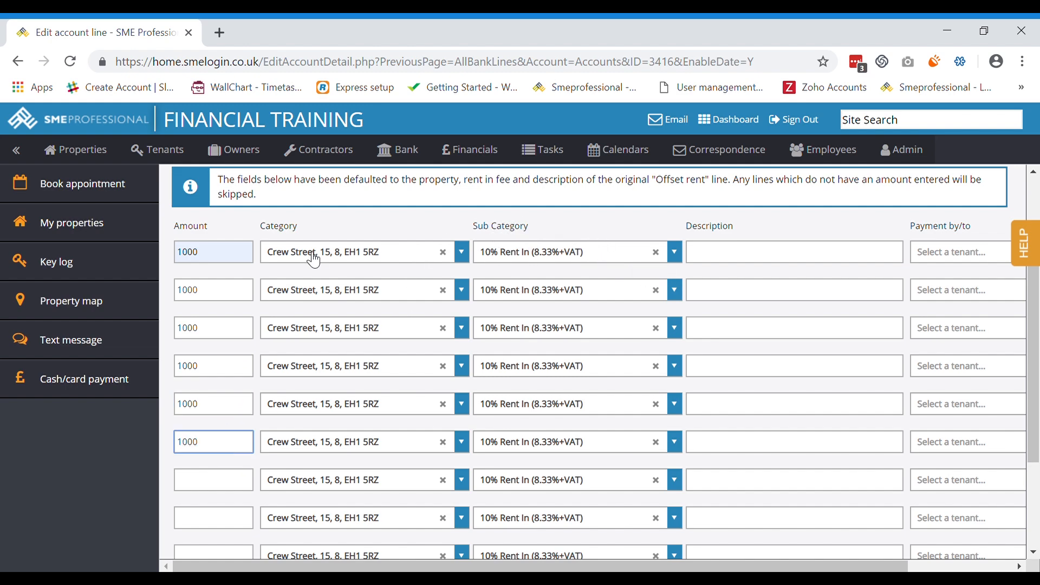
{"action": "left_click", "coordinate": [584, 228]}
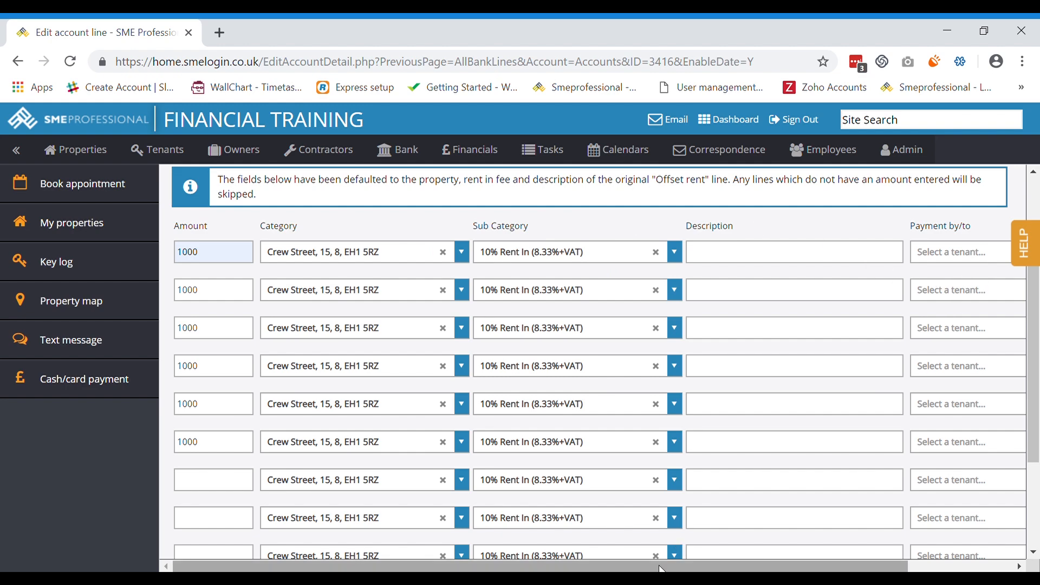
Step: Set the applies-to date of the second split line to 2019-04-11 and of the third to 2019-05-11
{"action": "scroll", "coordinate": [908, 297], "scroll_direction": "right", "scroll_amount": 1}
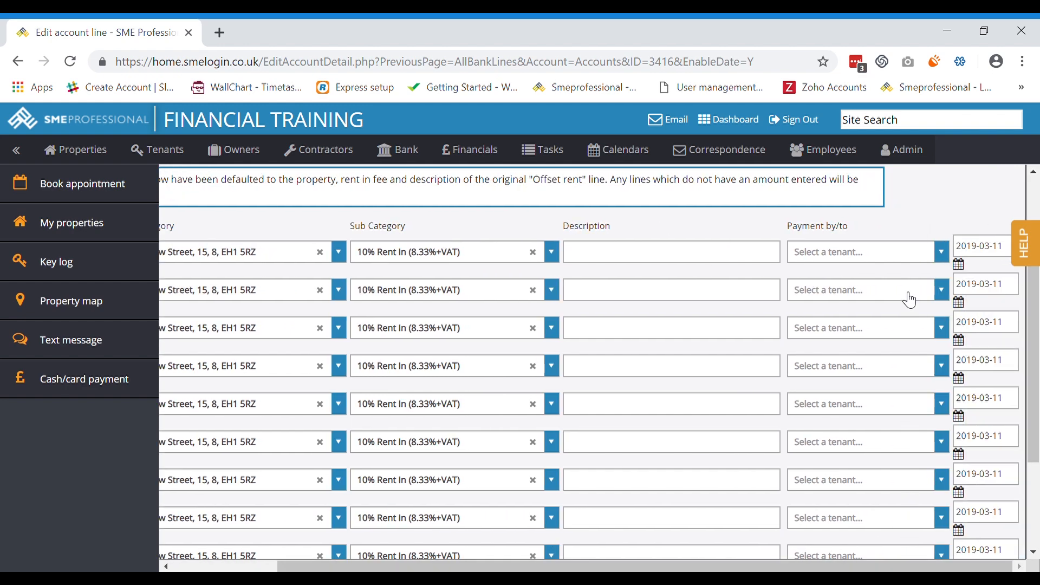
{"action": "left_click", "coordinate": [963, 301]}
{"action": "left_click", "coordinate": [1032, 312]}
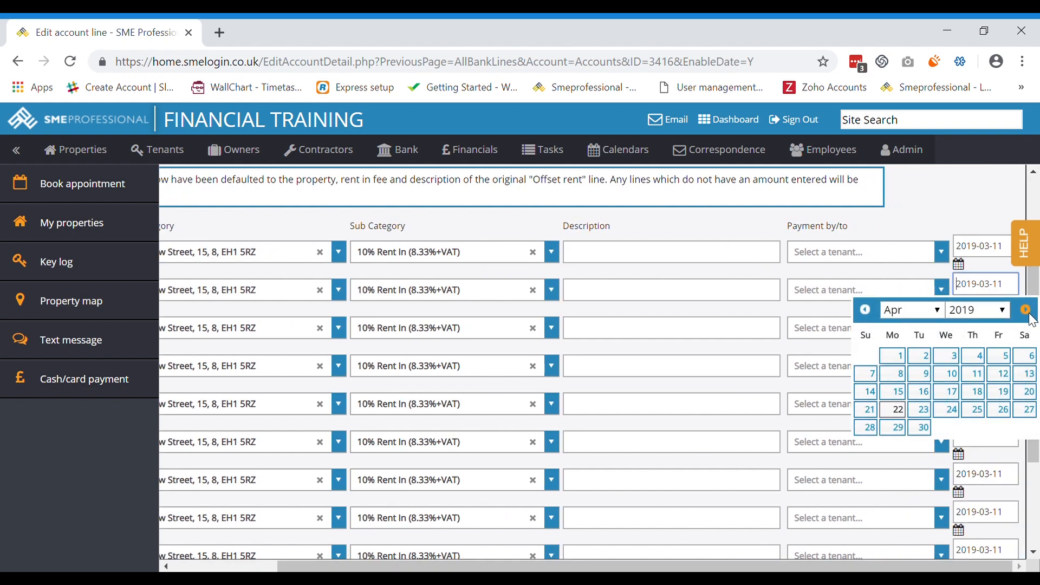
{"action": "left_click", "coordinate": [977, 372]}
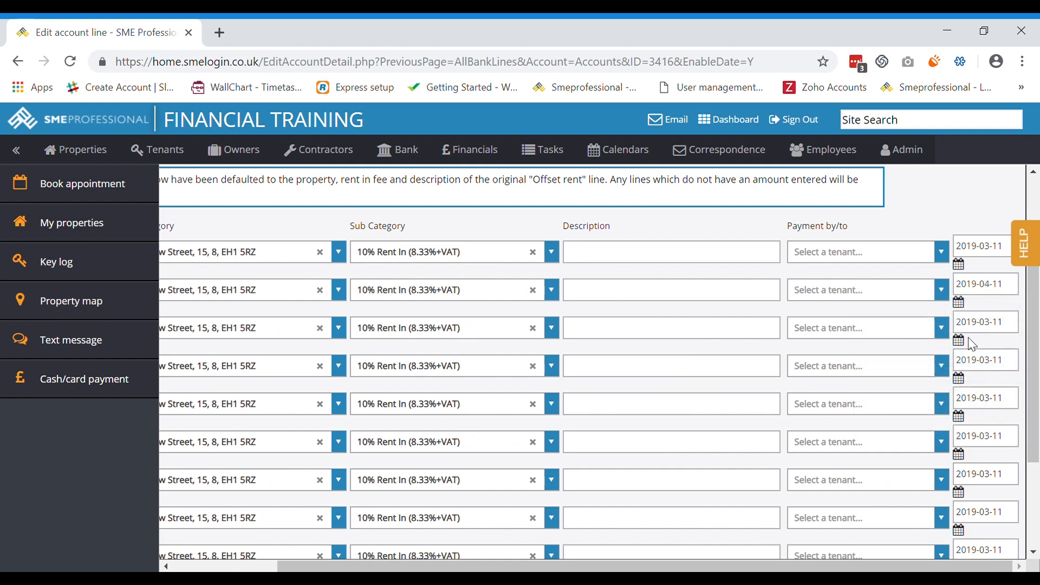
{"action": "left_click", "coordinate": [980, 322]}
{"action": "left_click", "coordinate": [1026, 348]}
{"action": "left_click", "coordinate": [1026, 348]}
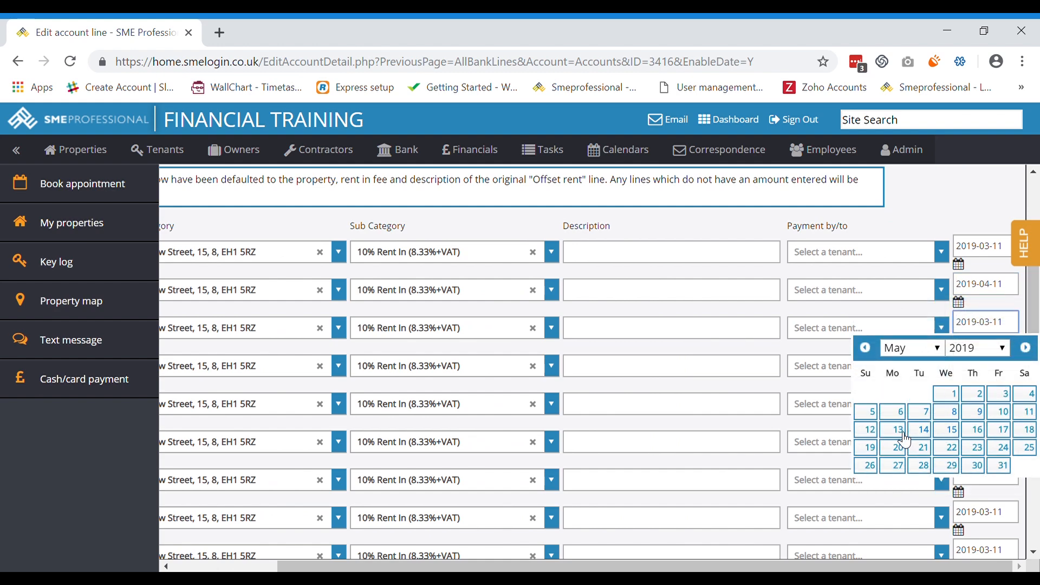
{"action": "left_click", "coordinate": [1025, 412]}
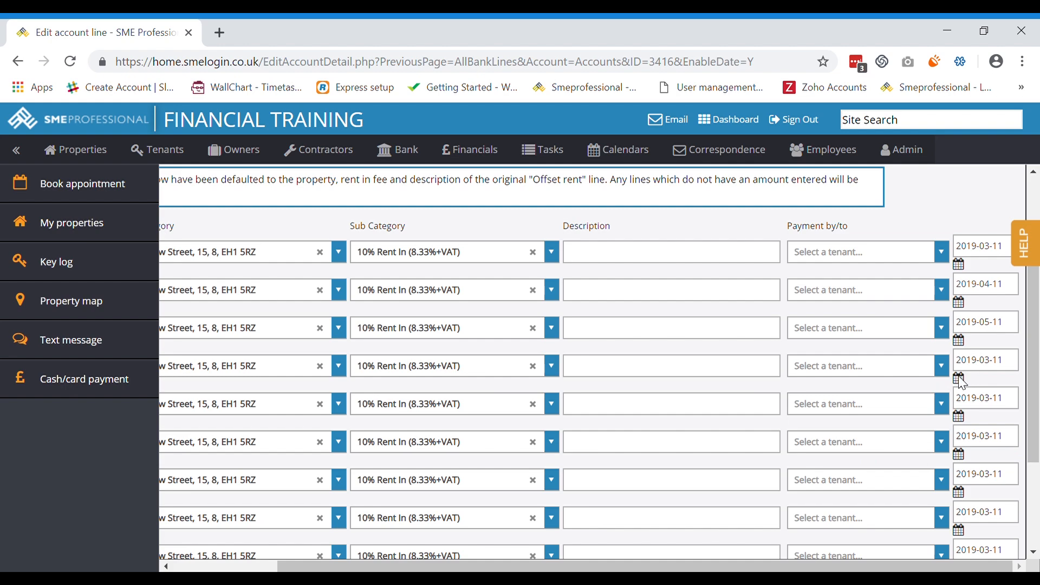
Step: Set the applies-to date of the fourth split line to 2019-06-11 and of the fifth to 2019-07-11
{"action": "left_click", "coordinate": [969, 362]}
{"action": "left_click", "coordinate": [1025, 386]}
{"action": "left_click", "coordinate": [1025, 386]}
{"action": "left_click", "coordinate": [1026, 386]}
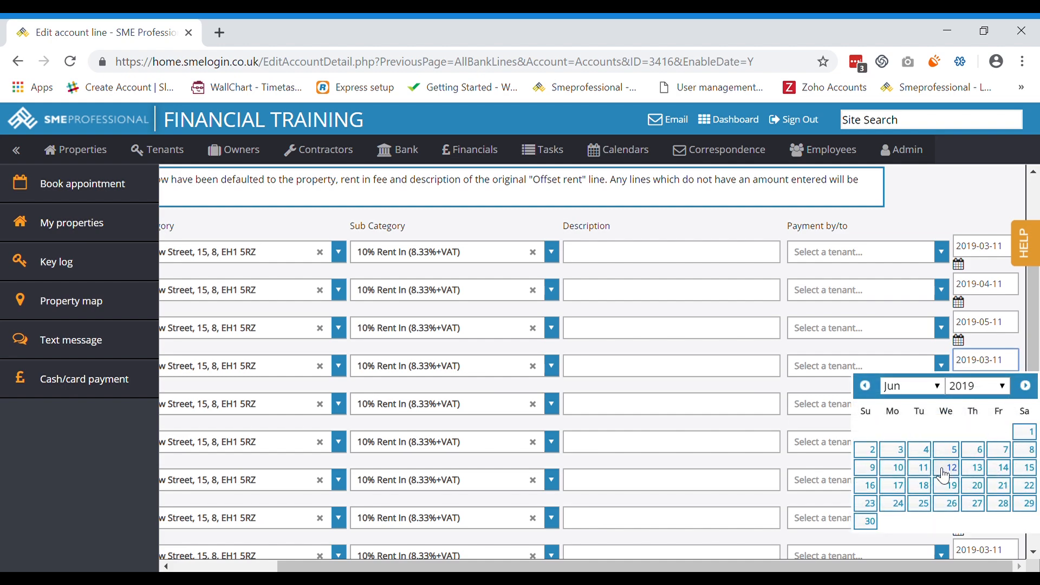
{"action": "left_click", "coordinate": [921, 468]}
{"action": "left_click", "coordinate": [959, 418]}
{"action": "left_click", "coordinate": [1026, 423]}
{"action": "left_click", "coordinate": [1026, 424]}
{"action": "left_click", "coordinate": [1026, 423]}
{"action": "left_click", "coordinate": [1026, 424]}
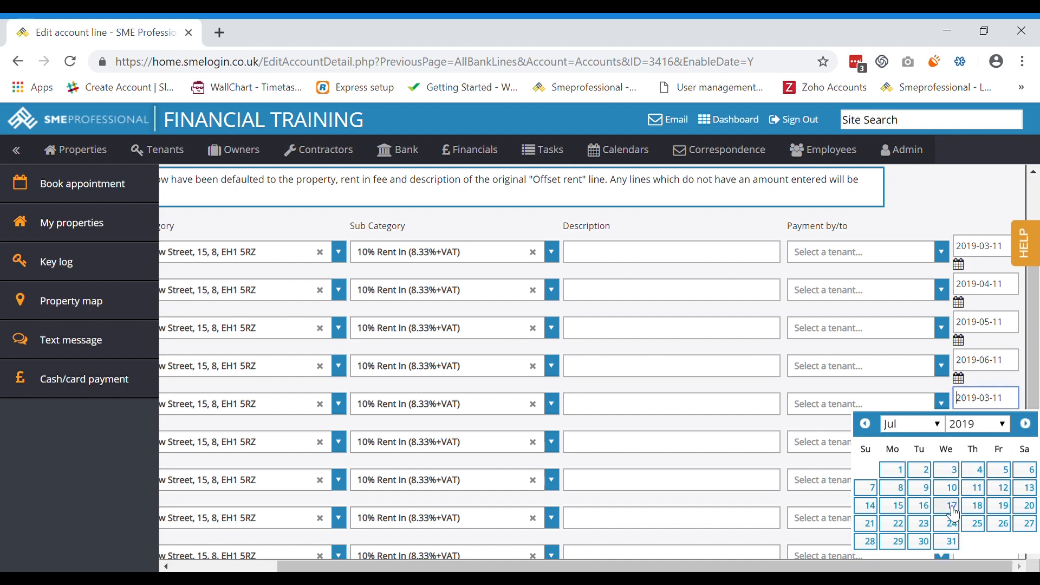
{"action": "left_click", "coordinate": [974, 488]}
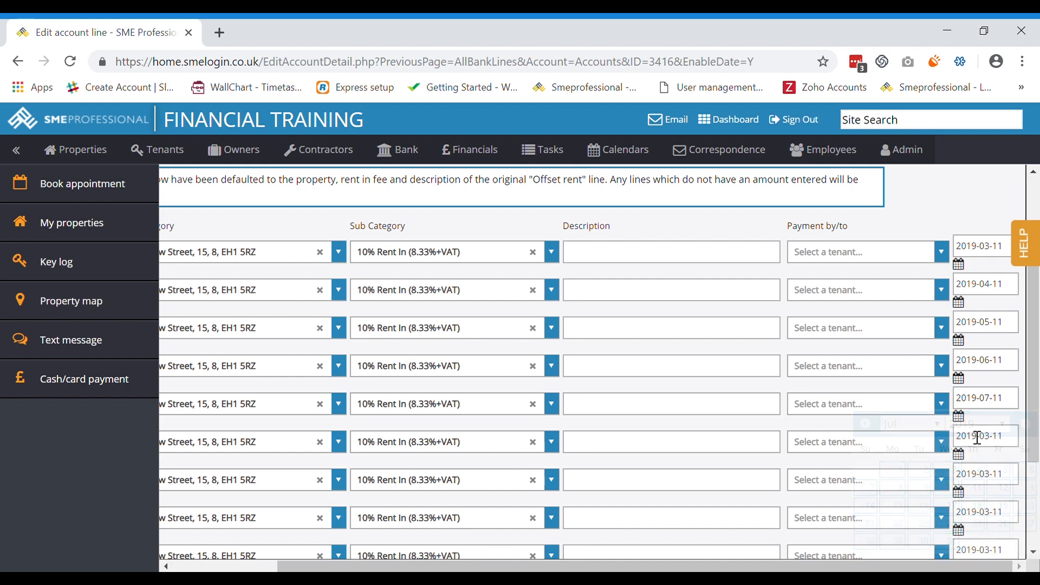
Step: Set the sixth split line's applies-to date to 2019-08-11 and submit the Crew Street split
{"action": "left_click", "coordinate": [959, 454]}
{"action": "left_click", "coordinate": [1018, 284]}
{"action": "left_click", "coordinate": [1018, 285]}
{"action": "left_click", "coordinate": [1018, 284]}
{"action": "left_click", "coordinate": [1018, 284]}
{"action": "left_click", "coordinate": [1018, 285]}
{"action": "left_click", "coordinate": [867, 359]}
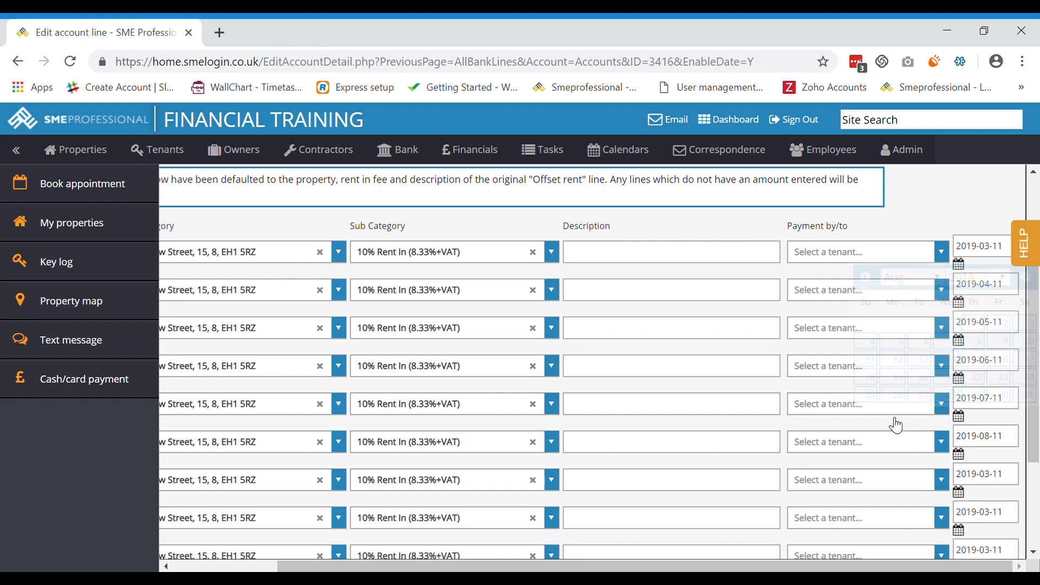
{"action": "left_click_drag", "start_coordinate": [890, 569], "coordinate": [785, 569]}
{"action": "scroll", "coordinate": [596, 488], "scroll_direction": "down", "scroll_amount": 3}
{"action": "left_click", "coordinate": [248, 553]}
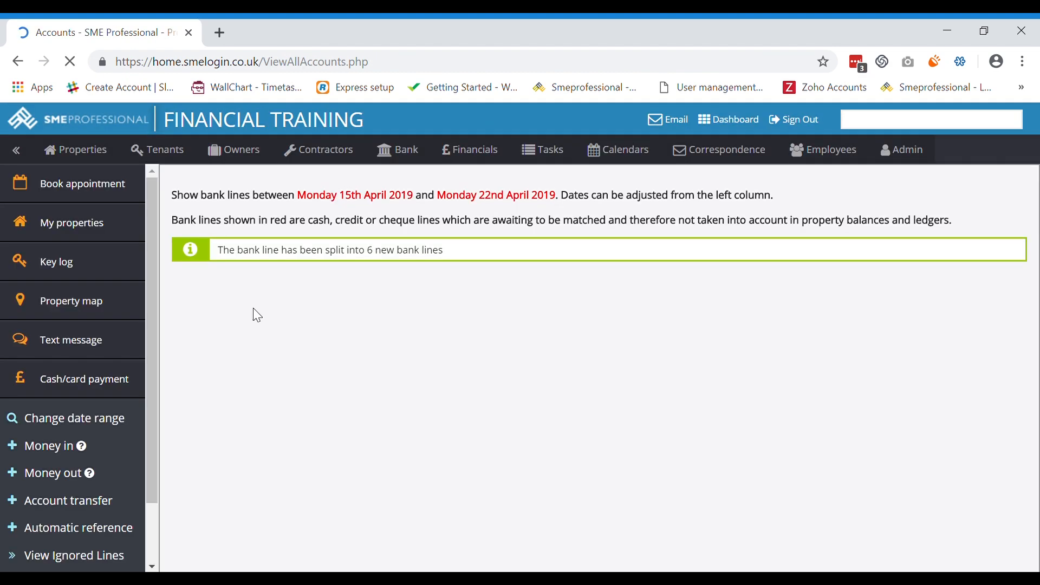
Step: Check the unassigned lines for anything left to assign, and open the property balances
{"action": "mouse_move", "coordinate": [470, 152]}
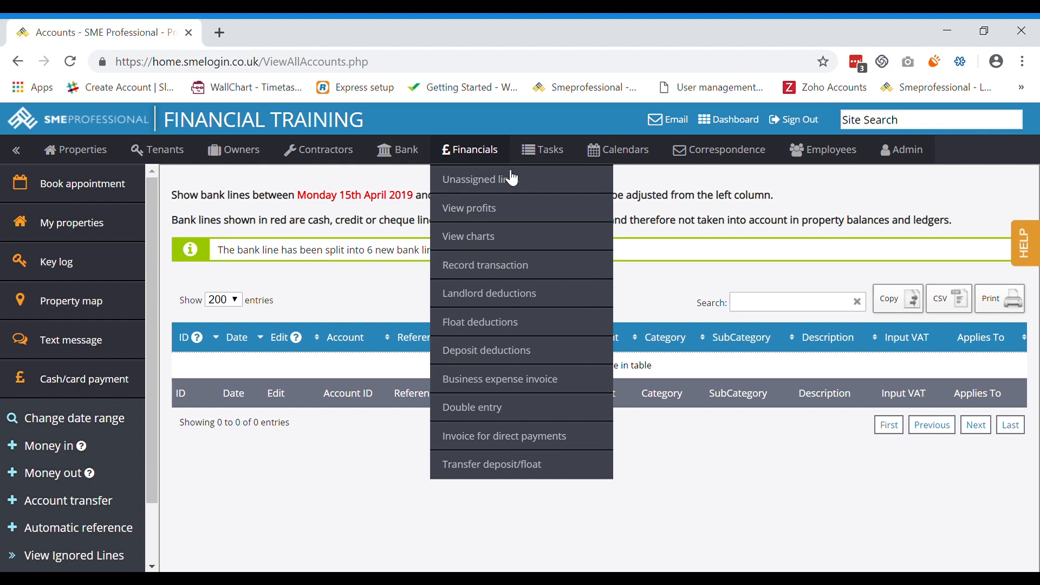
{"action": "left_click", "coordinate": [518, 187]}
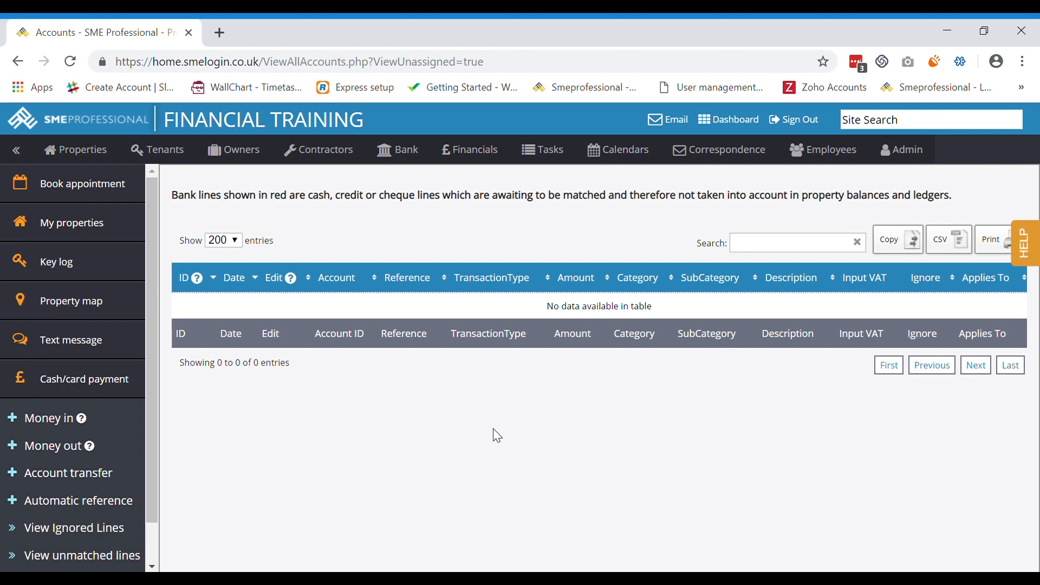
{"action": "left_click", "coordinate": [87, 149]}
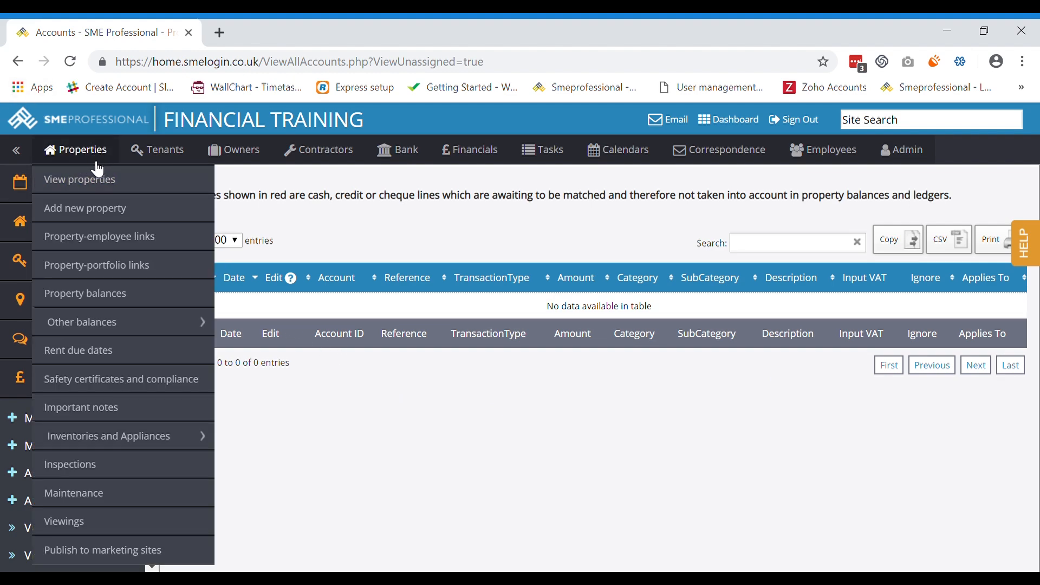
{"action": "left_click", "coordinate": [96, 298]}
{"action": "left_click", "coordinate": [642, 155]}
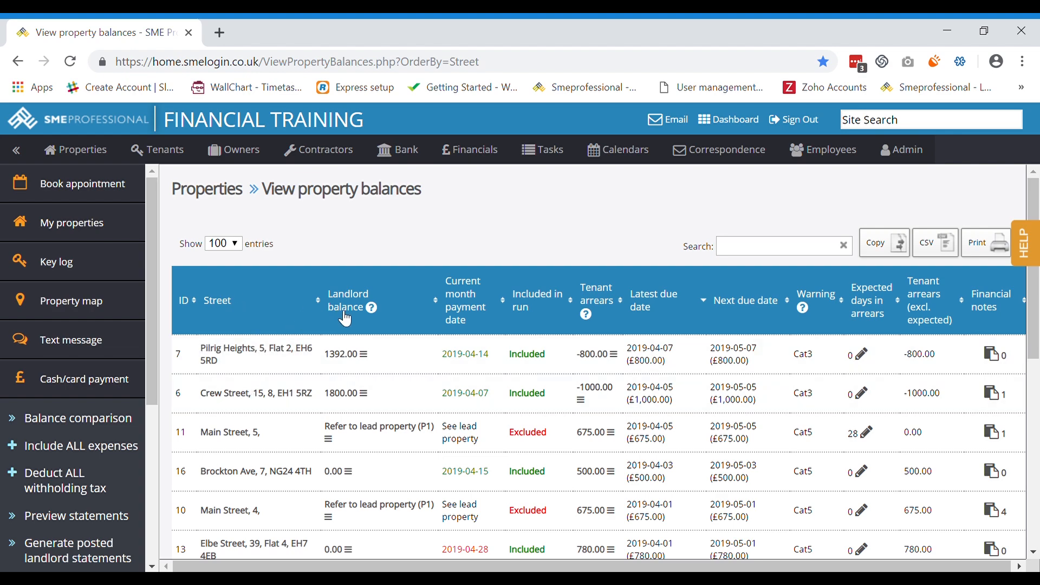
Step: Sort the property balances by landlord balance, highest first
{"action": "scroll", "coordinate": [347, 317], "scroll_direction": "down", "scroll_amount": 1}
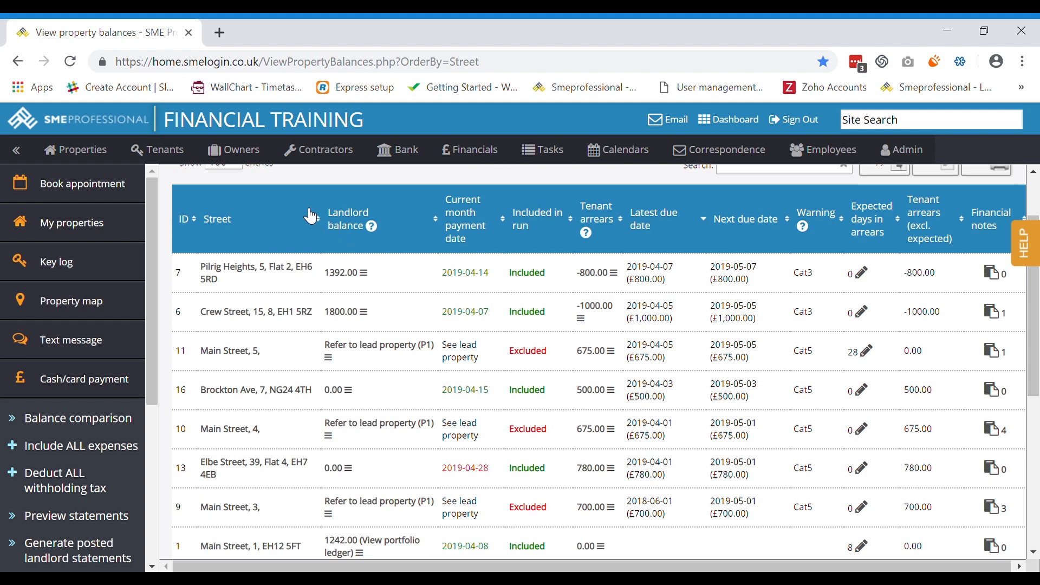
{"action": "left_click", "coordinate": [350, 224]}
{"action": "left_click", "coordinate": [350, 225]}
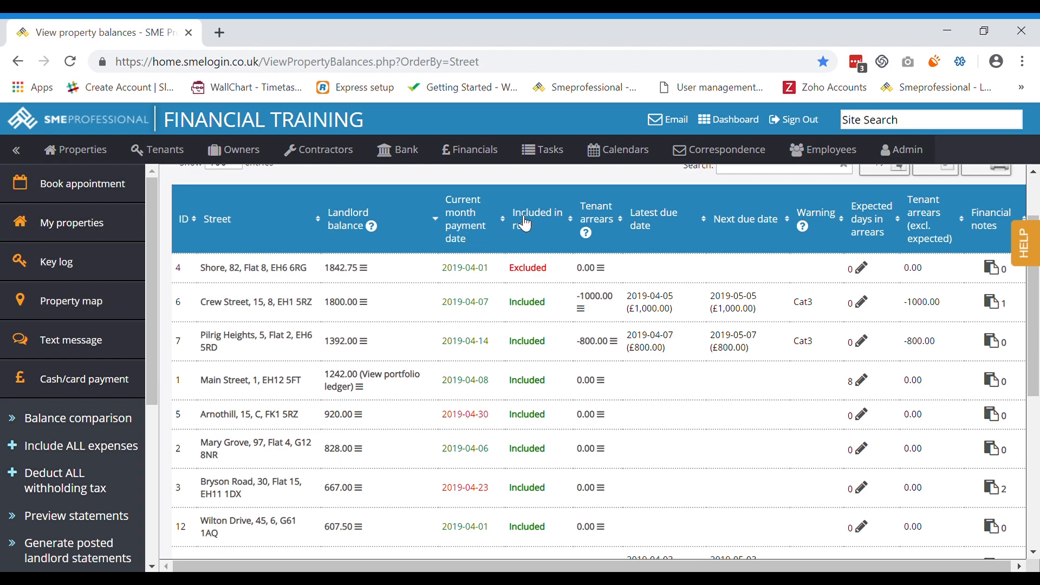
Step: Include property 4 (Shore) in the payment run and exclude properties 5 (Arnothill) and 3 (Bryson Road)
{"action": "left_click", "coordinate": [543, 277]}
{"action": "left_click", "coordinate": [526, 415]}
{"action": "left_click", "coordinate": [534, 488]}
{"action": "scroll", "coordinate": [512, 467], "scroll_direction": "down", "scroll_amount": 2}
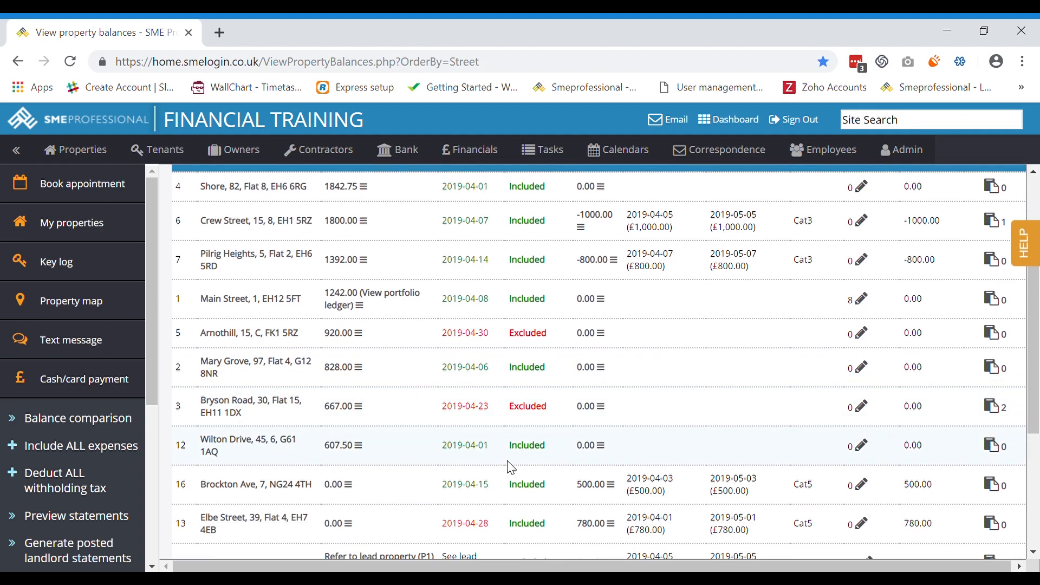
Step: Sort the property balances by tenant arrears, highest first, and look through the list
{"action": "scroll", "coordinate": [511, 467], "scroll_direction": "up", "scroll_amount": 2}
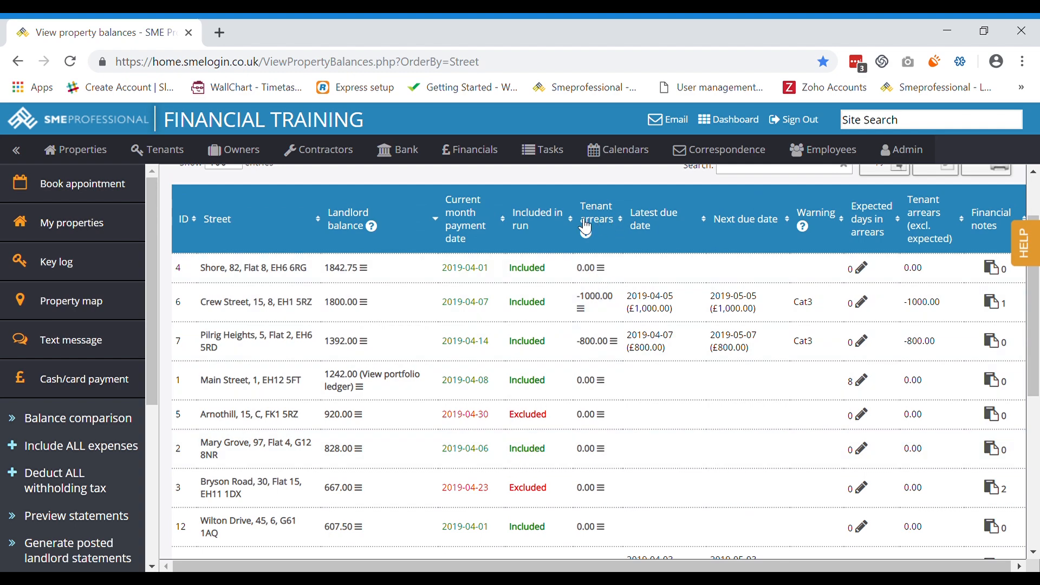
{"action": "left_click", "coordinate": [603, 225]}
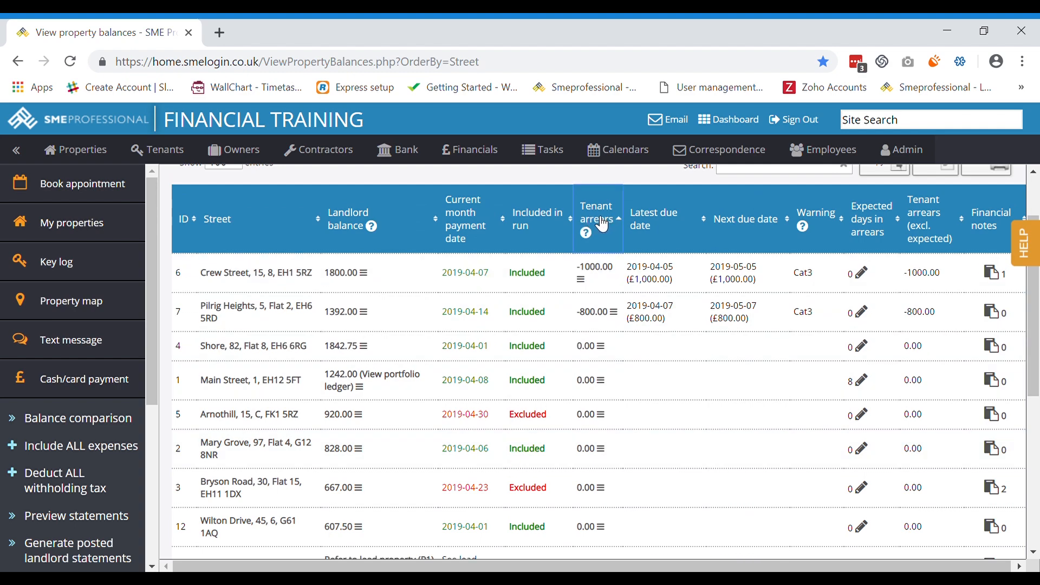
{"action": "left_click", "coordinate": [603, 224]}
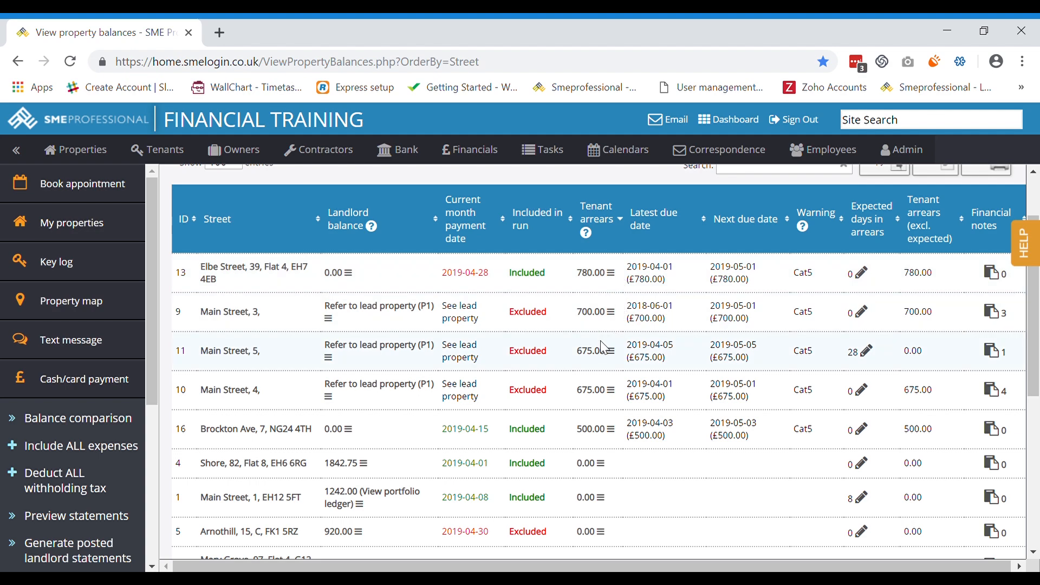
{"action": "scroll", "coordinate": [605, 350], "scroll_direction": "down", "scroll_amount": 3}
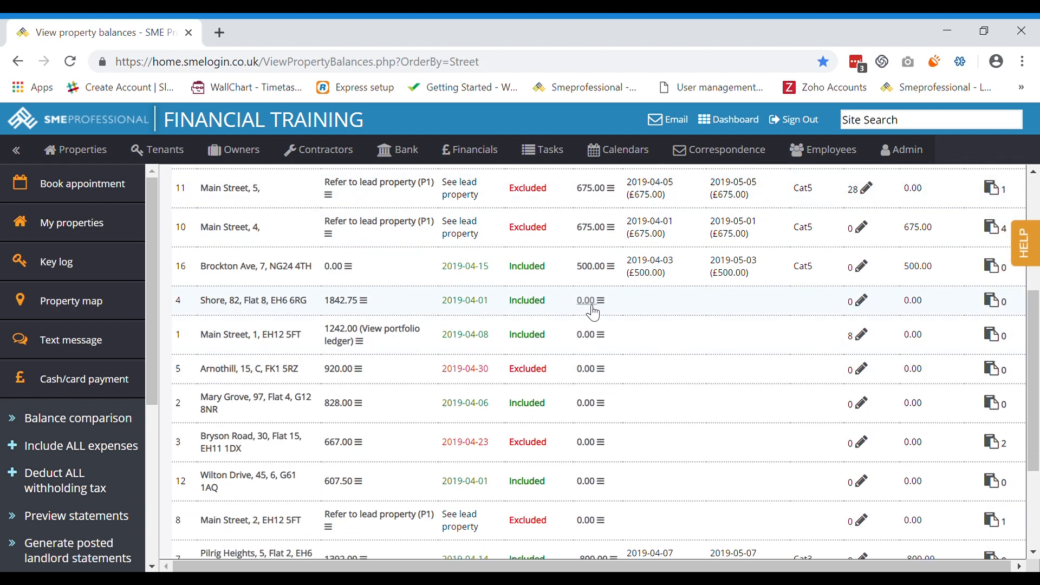
Step: Open the rent due ledger of property 13 (Elbe Street) from its tenant arrears and review the entries
{"action": "scroll", "coordinate": [613, 406], "scroll_direction": "up", "scroll_amount": 2}
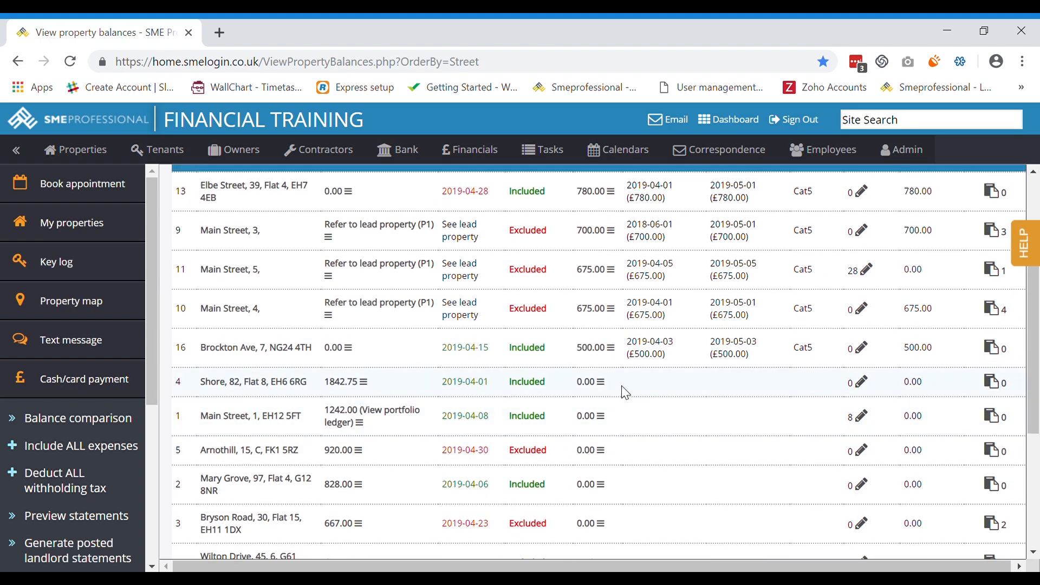
{"action": "scroll", "coordinate": [623, 379], "scroll_direction": "up", "scroll_amount": 2}
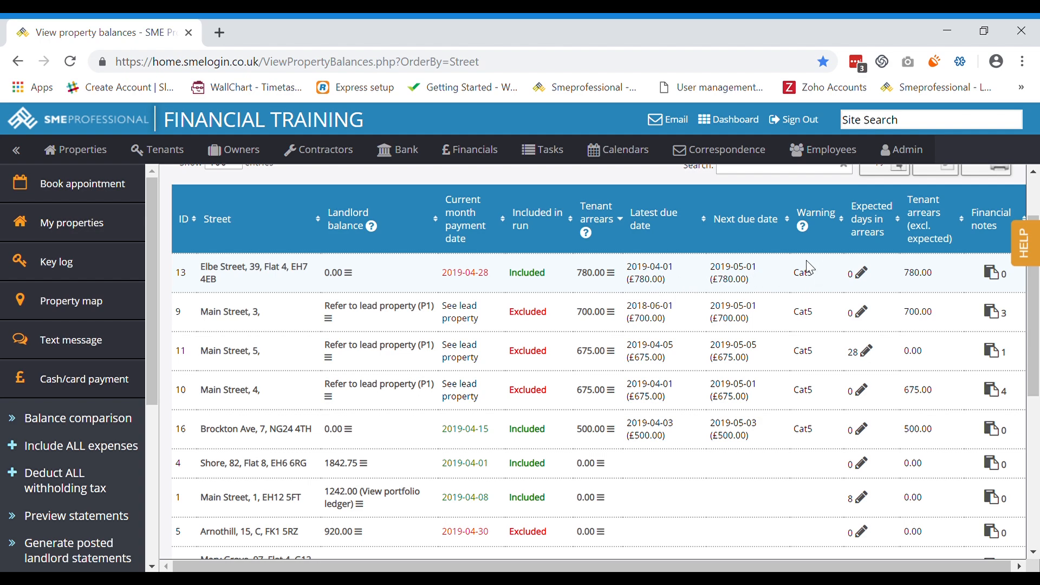
{"action": "mouse_move", "coordinate": [803, 228]}
{"action": "mouse_move", "coordinate": [997, 310]}
{"action": "left_click", "coordinate": [597, 276]}
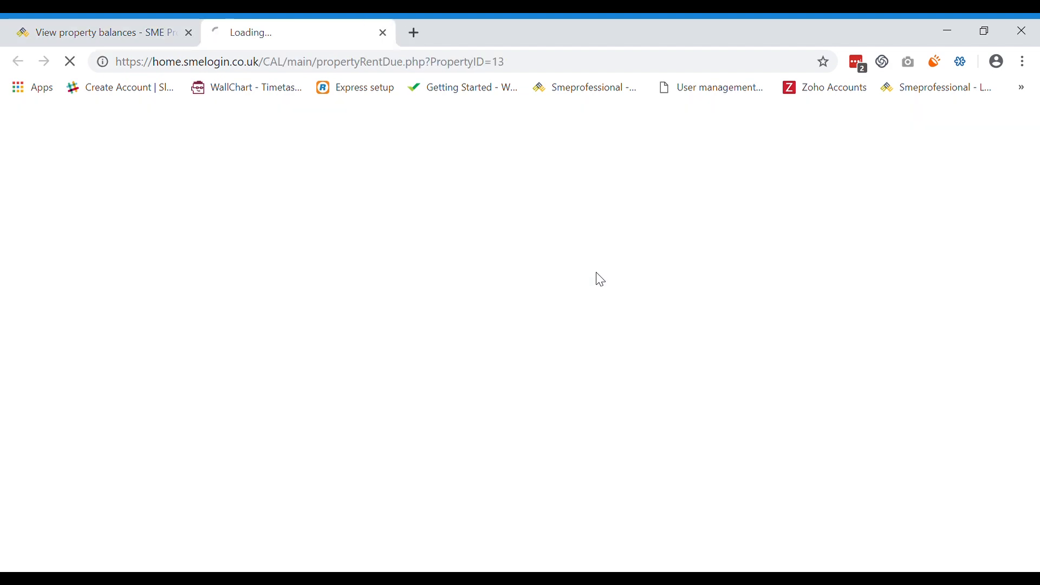
{"action": "scroll", "coordinate": [651, 365], "scroll_direction": "down", "scroll_amount": 1}
{"action": "scroll", "coordinate": [654, 371], "scroll_direction": "down", "scroll_amount": 1}
{"action": "scroll", "coordinate": [652, 370], "scroll_direction": "down", "scroll_amount": 1}
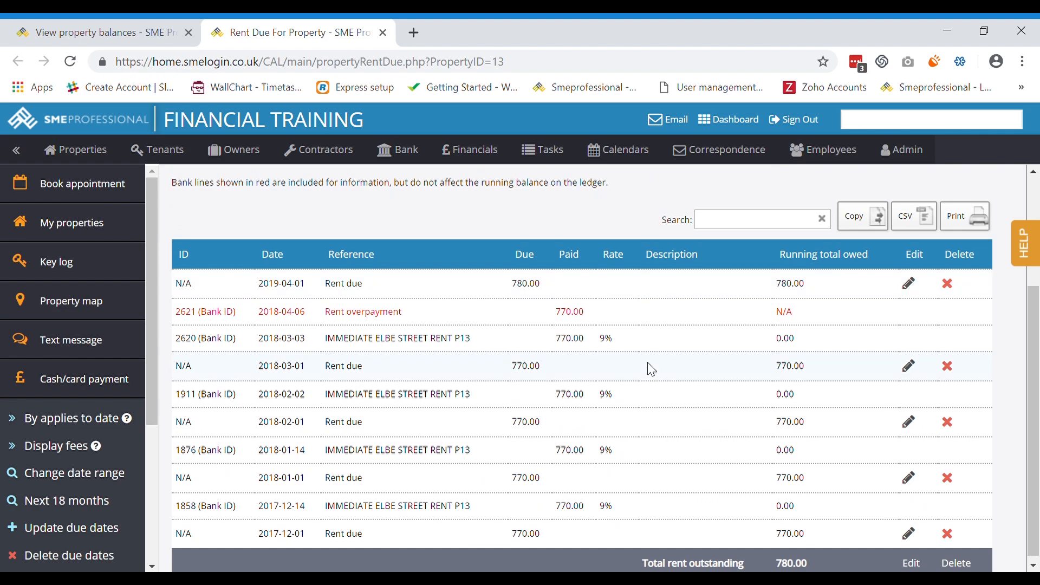
{"action": "scroll", "coordinate": [652, 369], "scroll_direction": "up", "scroll_amount": 1}
{"action": "scroll", "coordinate": [651, 370], "scroll_direction": "down", "scroll_amount": 1}
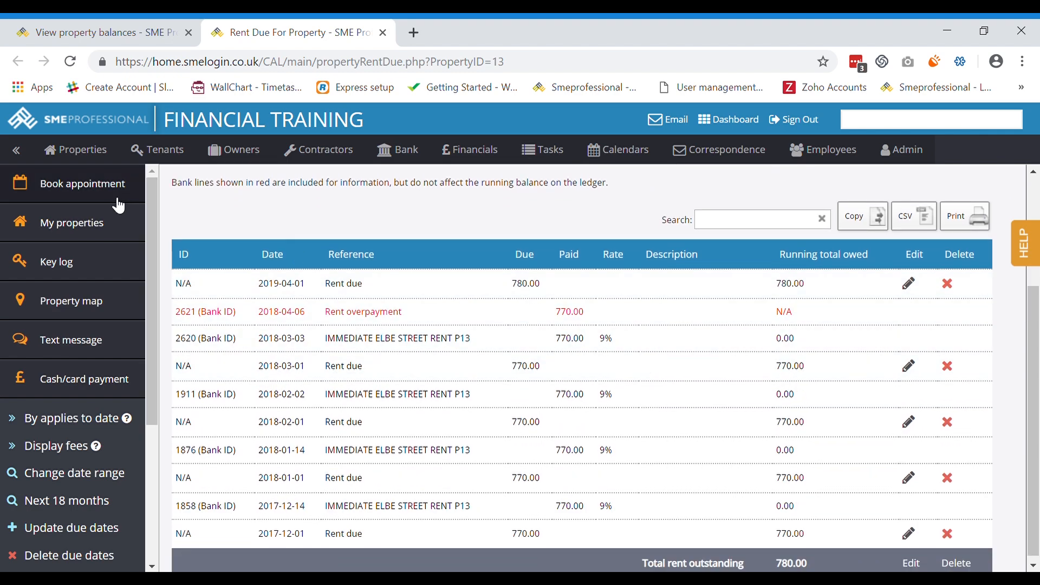
Step: Open the arrears SMS draft for the Elbe Street tenants, read the message, and close it without sending
{"action": "left_click_drag", "start_coordinate": [158, 199], "coordinate": [145, 340]}
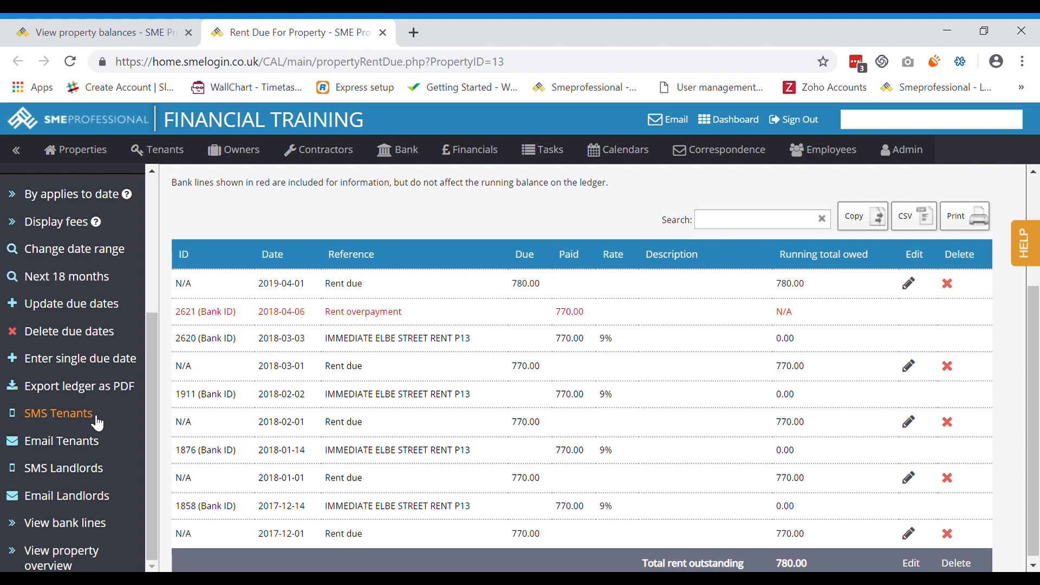
{"action": "left_click", "coordinate": [47, 423]}
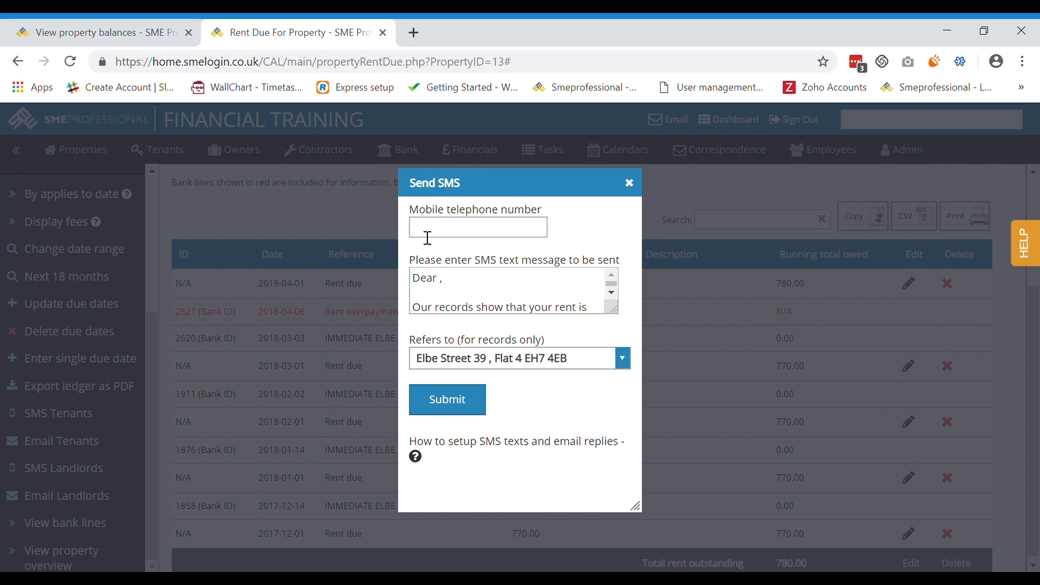
{"action": "scroll", "coordinate": [477, 293], "scroll_direction": "down", "scroll_amount": 5}
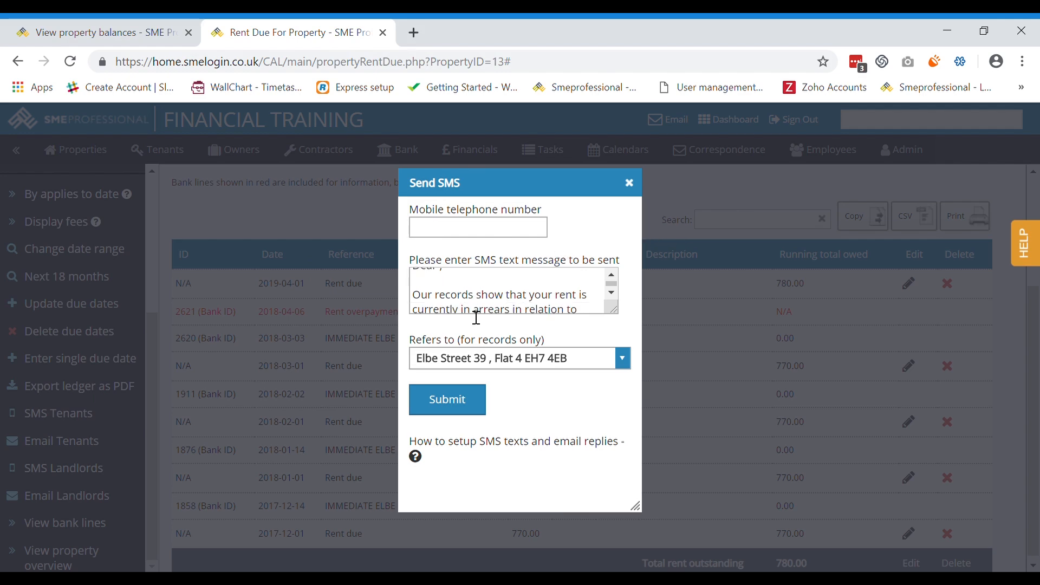
{"action": "left_click", "coordinate": [605, 282]}
{"action": "scroll", "coordinate": [608, 278], "scroll_direction": "up", "scroll_amount": 1}
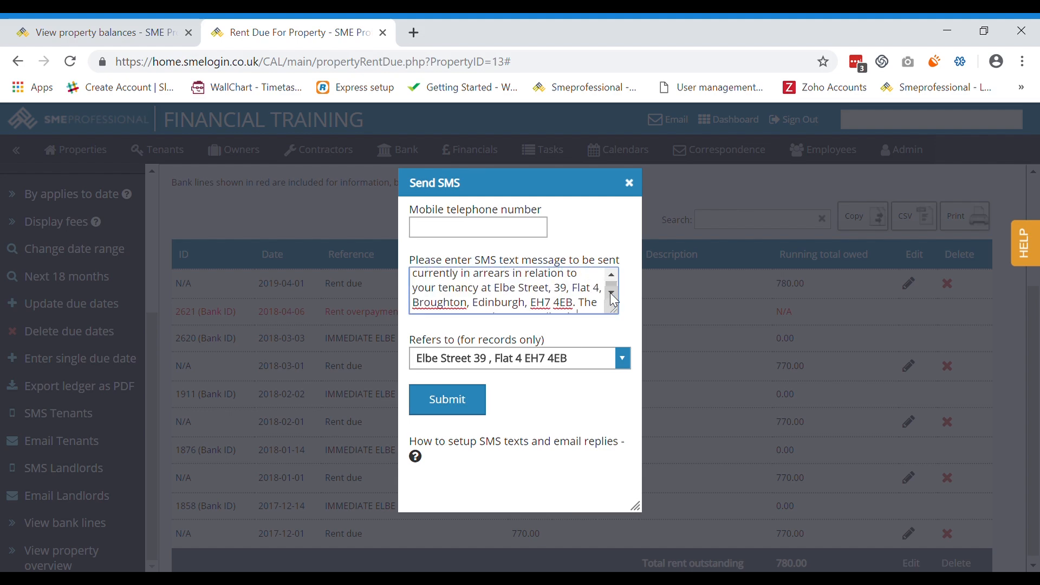
{"action": "scroll", "coordinate": [618, 293], "scroll_direction": "up", "scroll_amount": 1}
{"action": "scroll", "coordinate": [613, 291], "scroll_direction": "down", "scroll_amount": 2}
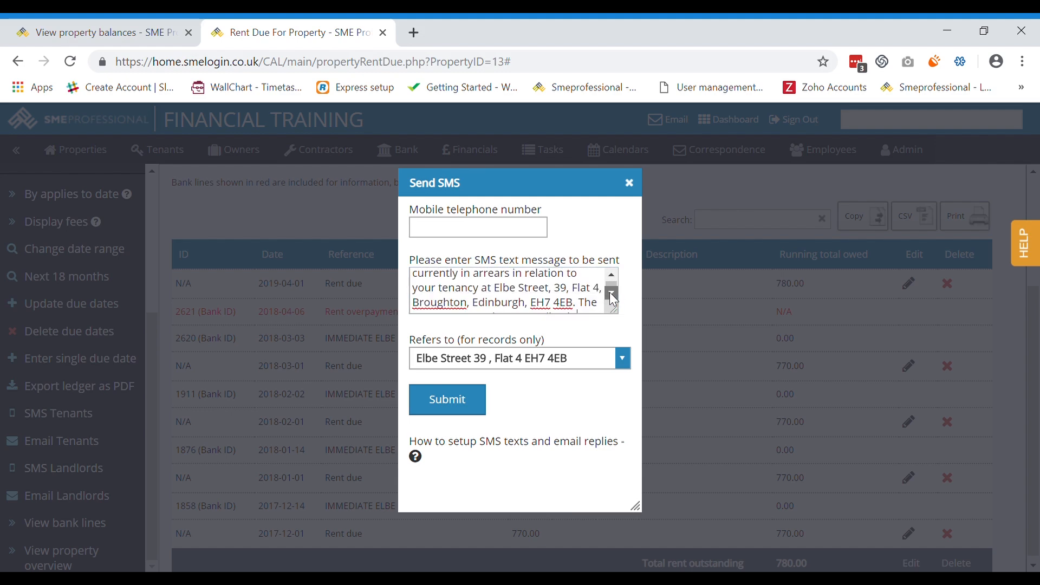
{"action": "left_click", "coordinate": [629, 183]}
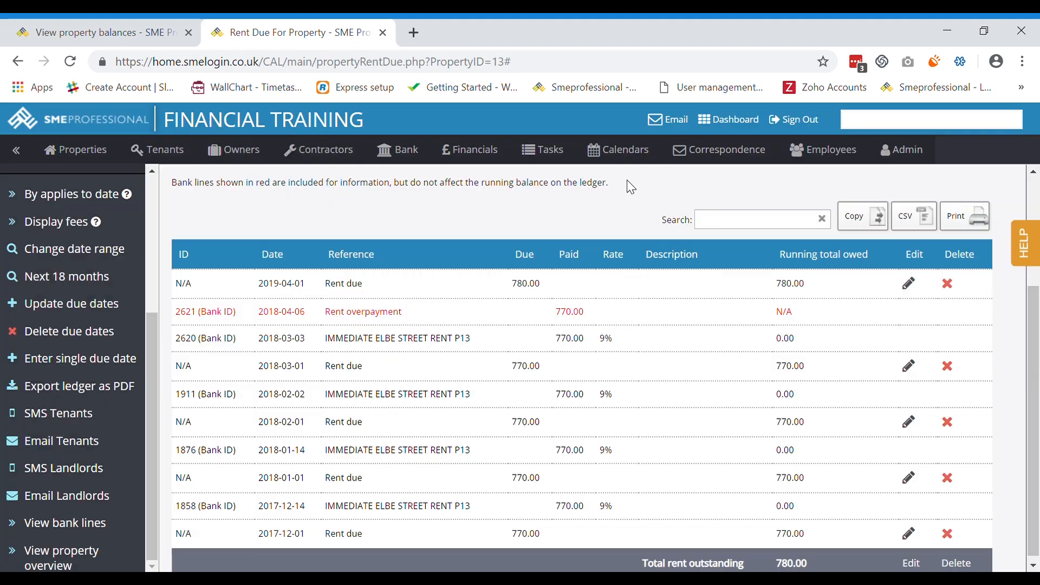
Step: Open the rent arrears email draft for the Elbe Street tenants, read it through, and close it without sending
{"action": "left_click", "coordinate": [68, 451]}
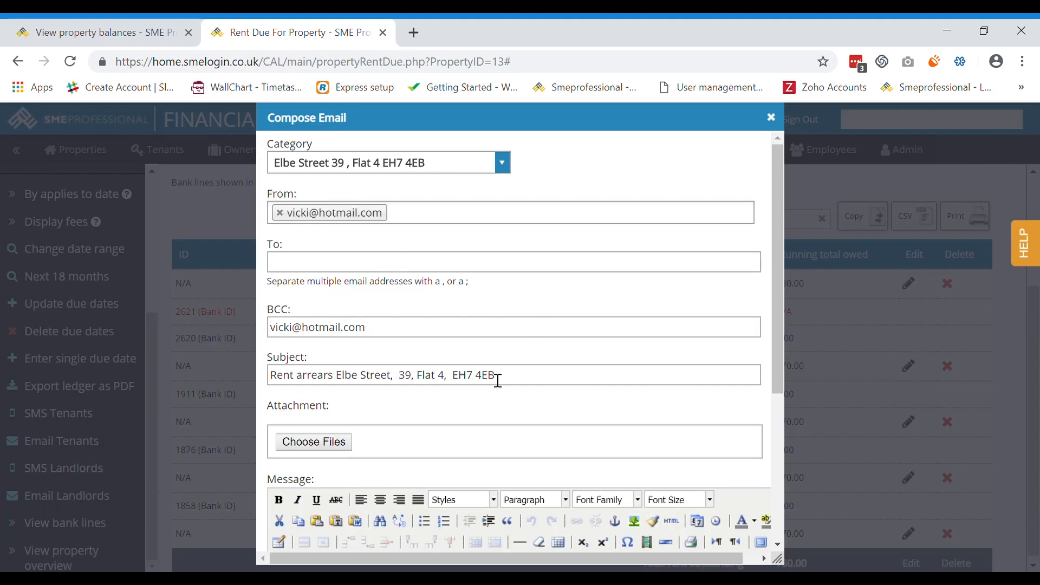
{"action": "scroll", "coordinate": [495, 376], "scroll_direction": "down", "scroll_amount": 4}
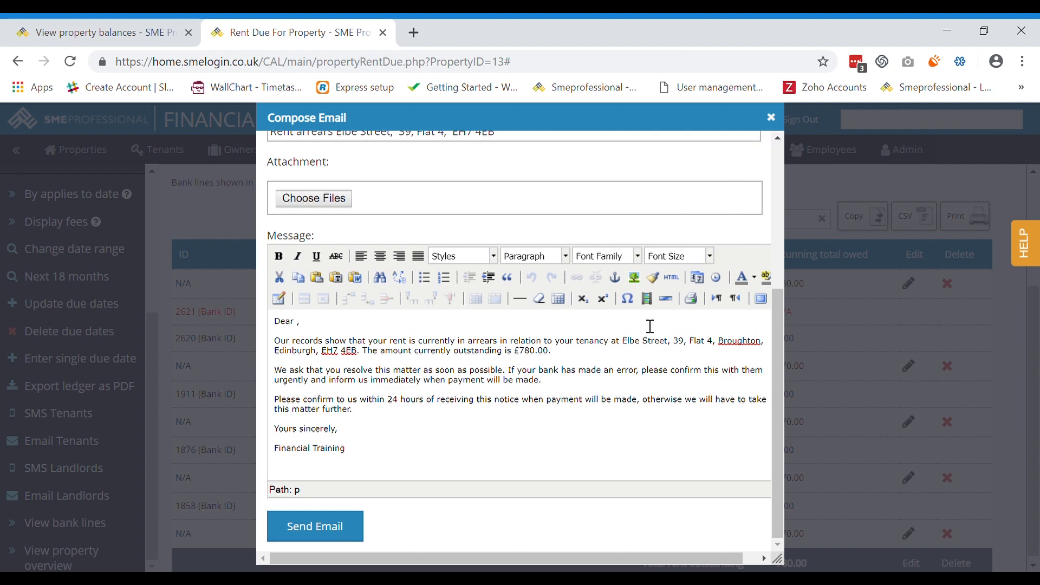
{"action": "left_click", "coordinate": [772, 117]}
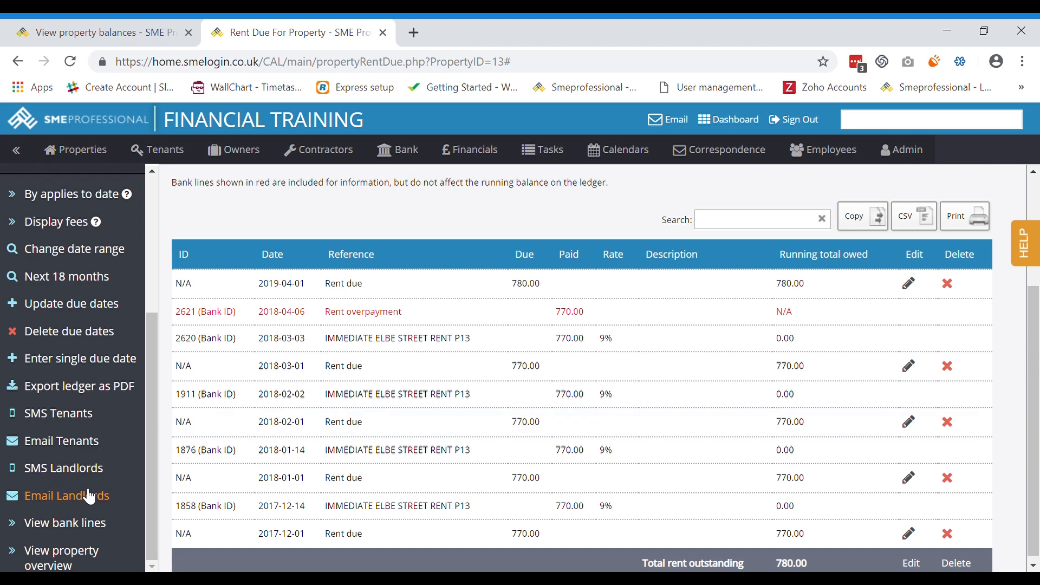
{"action": "scroll", "coordinate": [399, 220], "scroll_direction": "up", "scroll_amount": 1}
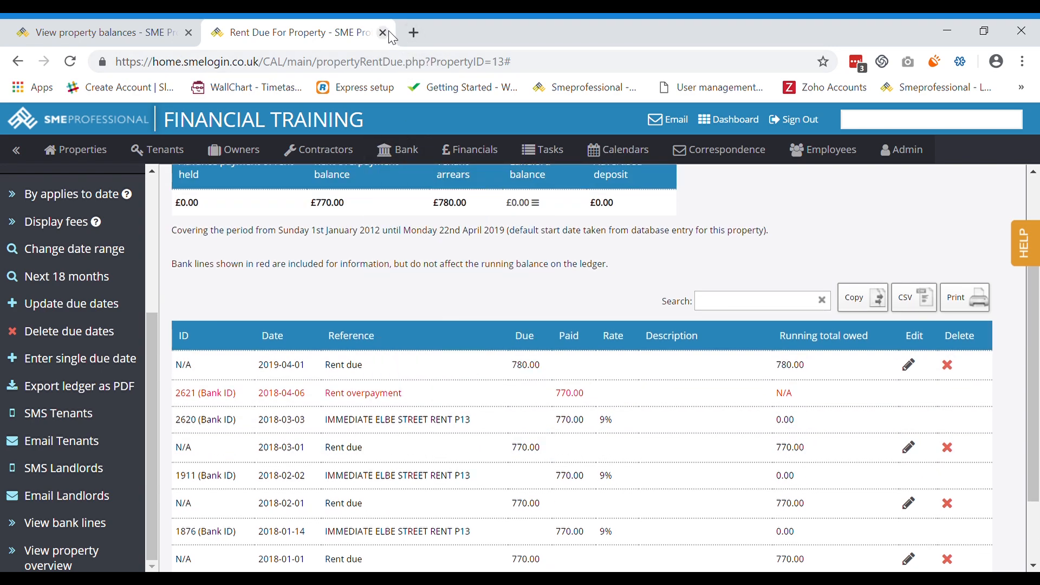
Step: Return to the property balances and sort them by landlord balance, highest first
{"action": "mouse_move", "coordinate": [233, 150]}
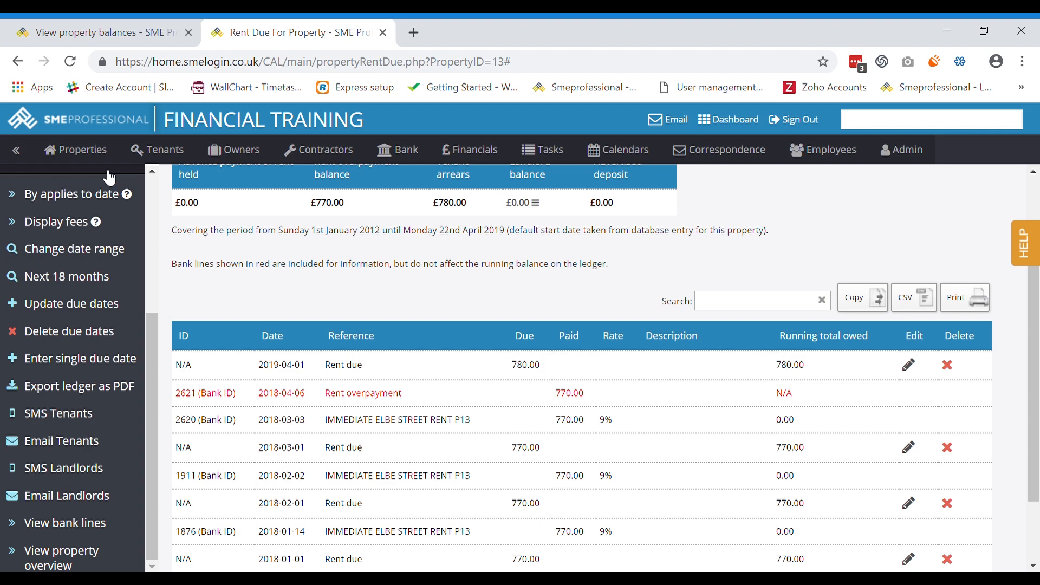
{"action": "mouse_move", "coordinate": [76, 150]}
{"action": "left_click", "coordinate": [81, 307]}
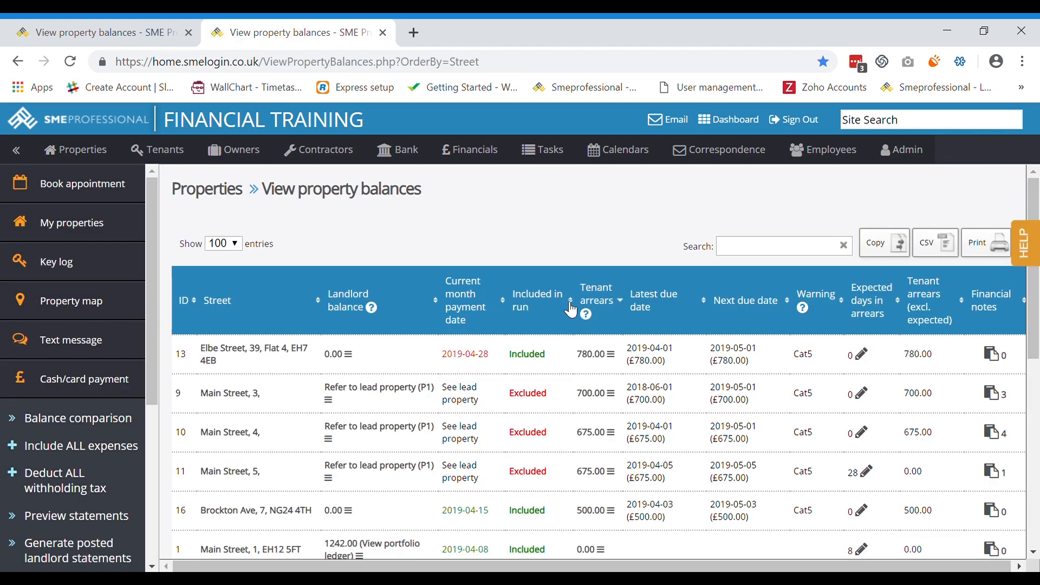
{"action": "scroll", "coordinate": [572, 310], "scroll_direction": "down", "scroll_amount": 1}
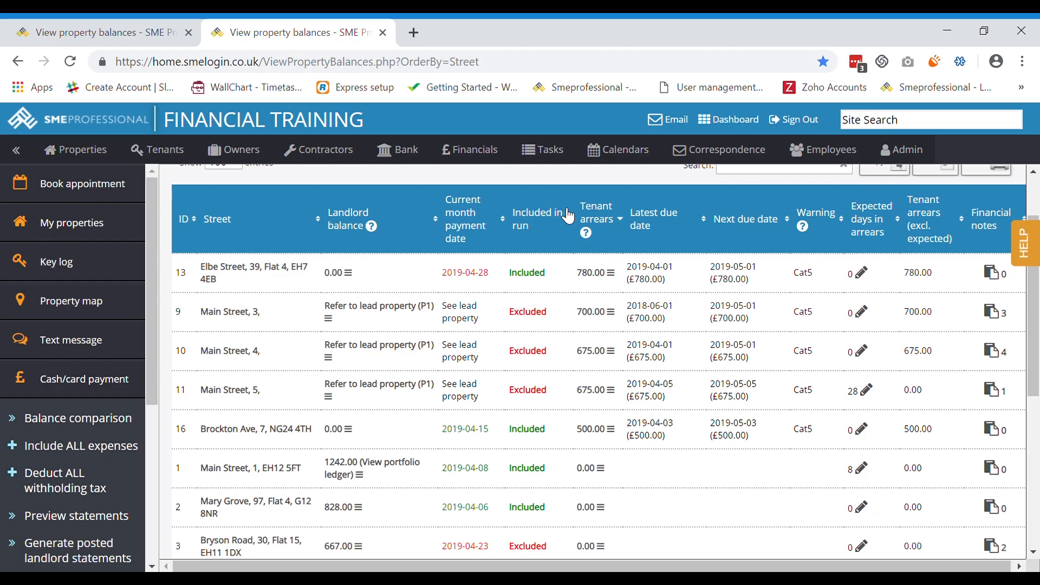
{"action": "left_click", "coordinate": [358, 227]}
{"action": "left_click", "coordinate": [352, 229]}
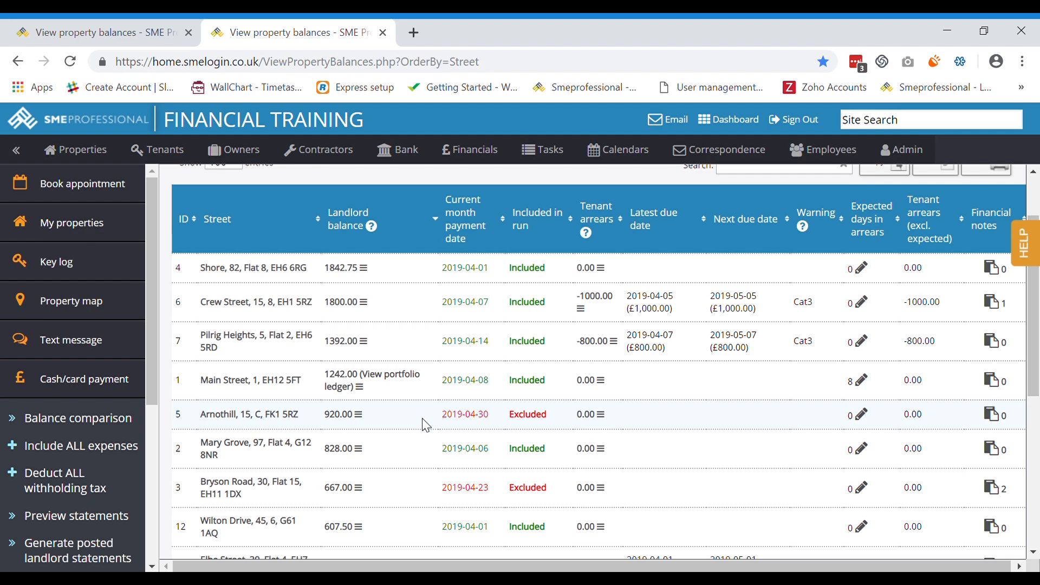
Step: Include properties 5 (Arnothill) and 3 (Bryson Road) in the payment run and check the rest of the list
{"action": "left_click", "coordinate": [526, 424]}
{"action": "left_click", "coordinate": [530, 496]}
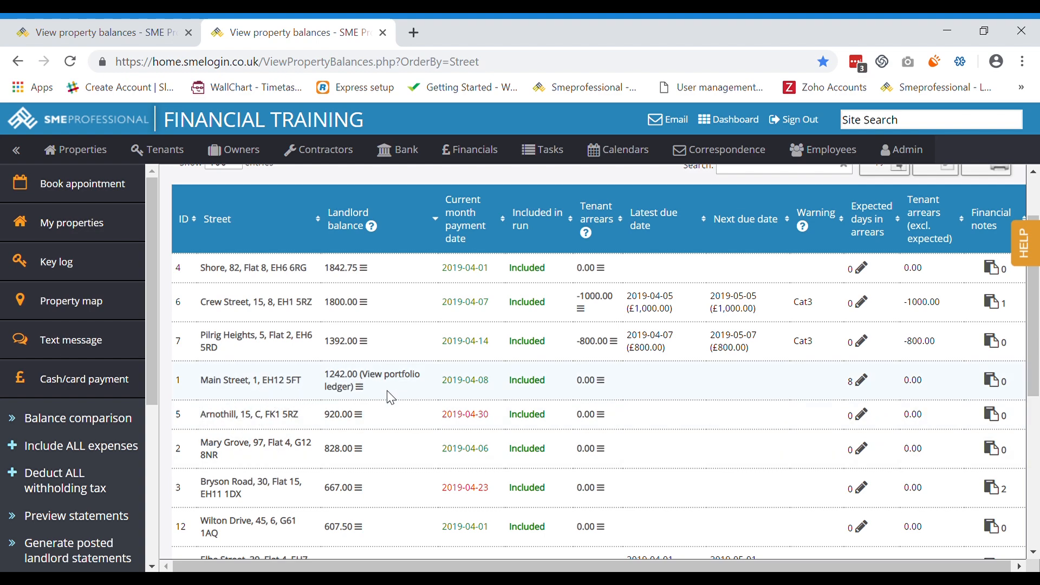
{"action": "scroll", "coordinate": [348, 385], "scroll_direction": "down", "scroll_amount": 2}
{"action": "scroll", "coordinate": [347, 384], "scroll_direction": "down", "scroll_amount": 4}
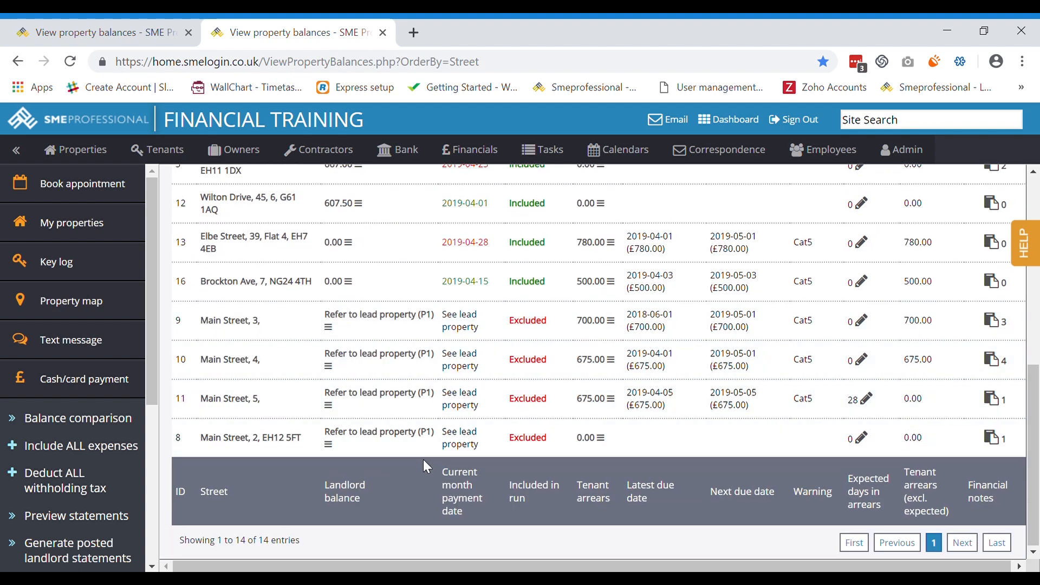
{"action": "scroll", "coordinate": [423, 465], "scroll_direction": "up", "scroll_amount": 6}
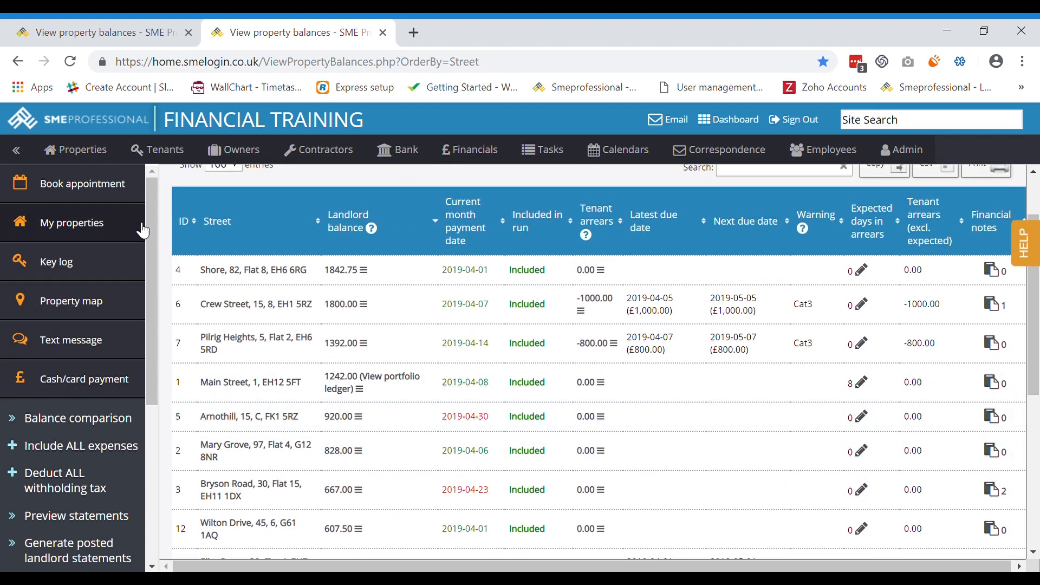
Step: Run the balance comparison to check for landlord statements that differ from landlord balances, and close the report
{"action": "left_click_drag", "start_coordinate": [149, 191], "coordinate": [128, 259]}
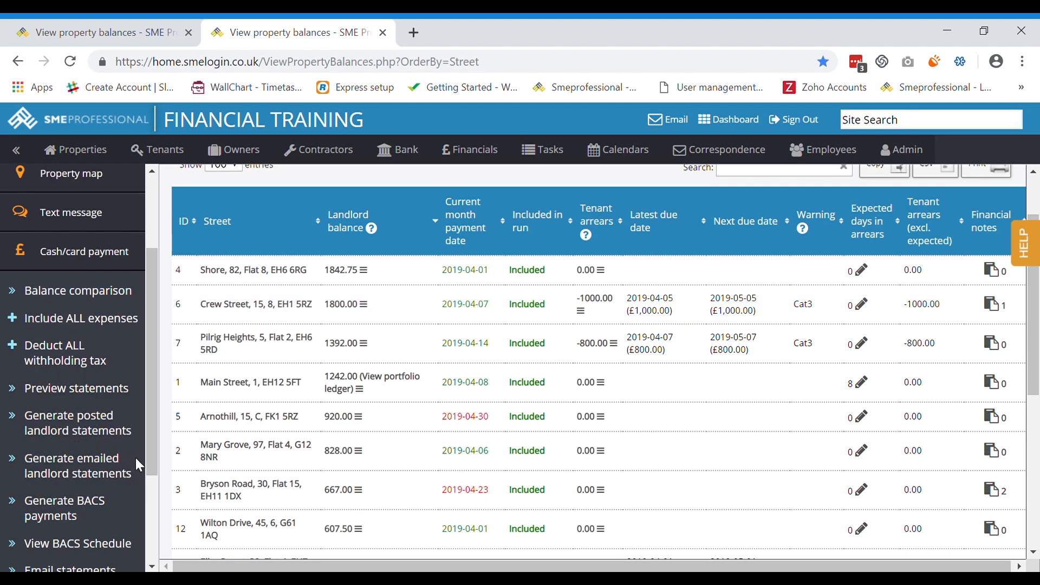
{"action": "left_click", "coordinate": [85, 297]}
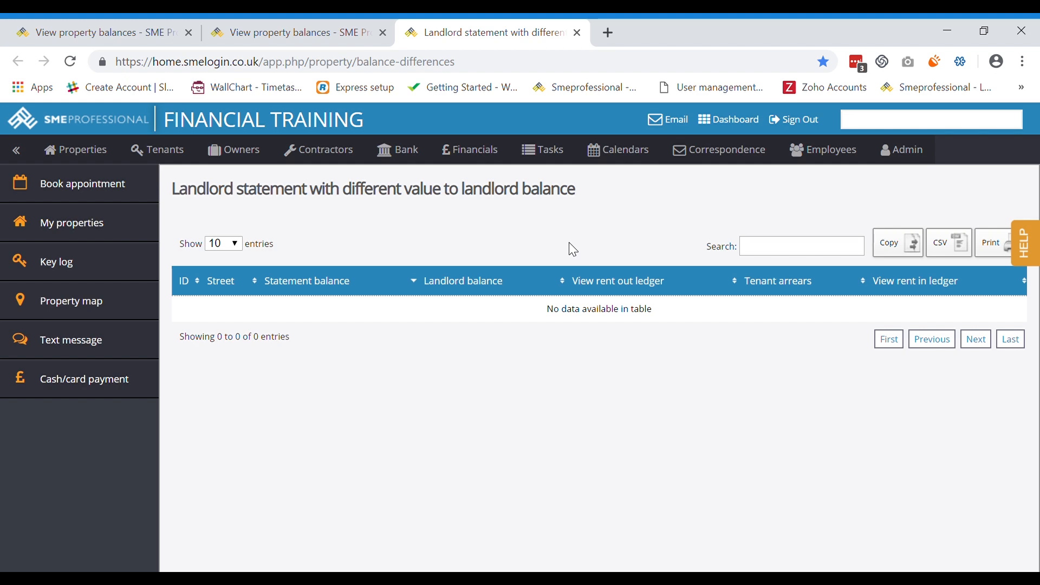
{"action": "left_click", "coordinate": [578, 33]}
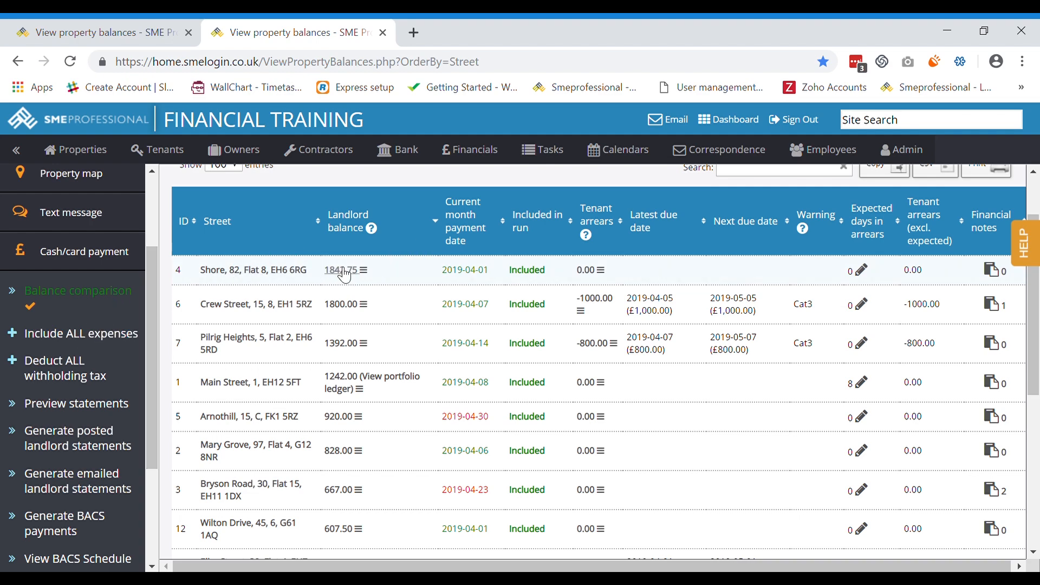
Step: Include all expenses for all properties with a sufficient balance, and open the undeducted expenses of property 4 (Shore)
{"action": "left_click", "coordinate": [127, 336]}
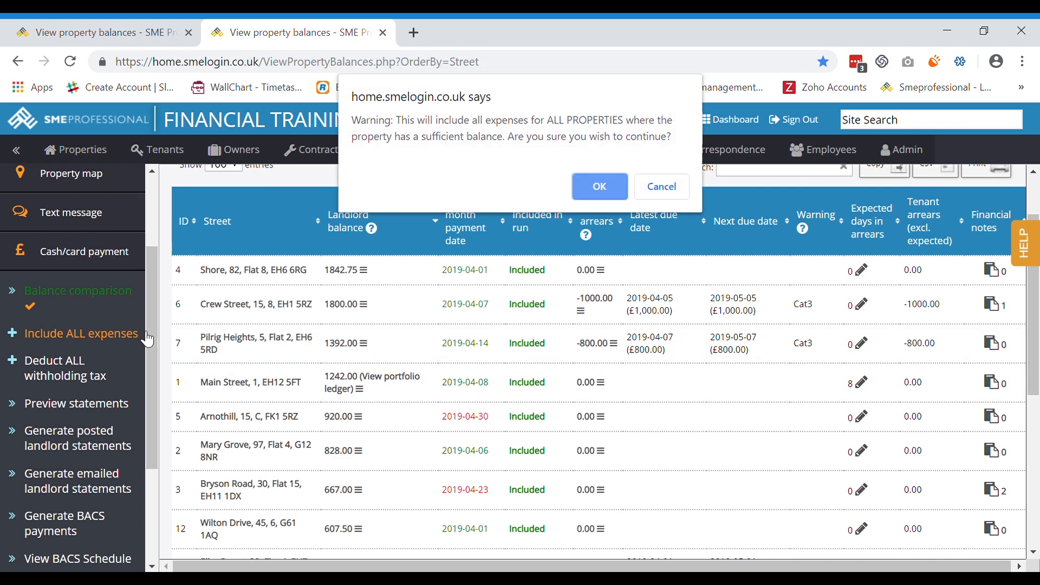
{"action": "left_click", "coordinate": [600, 187]}
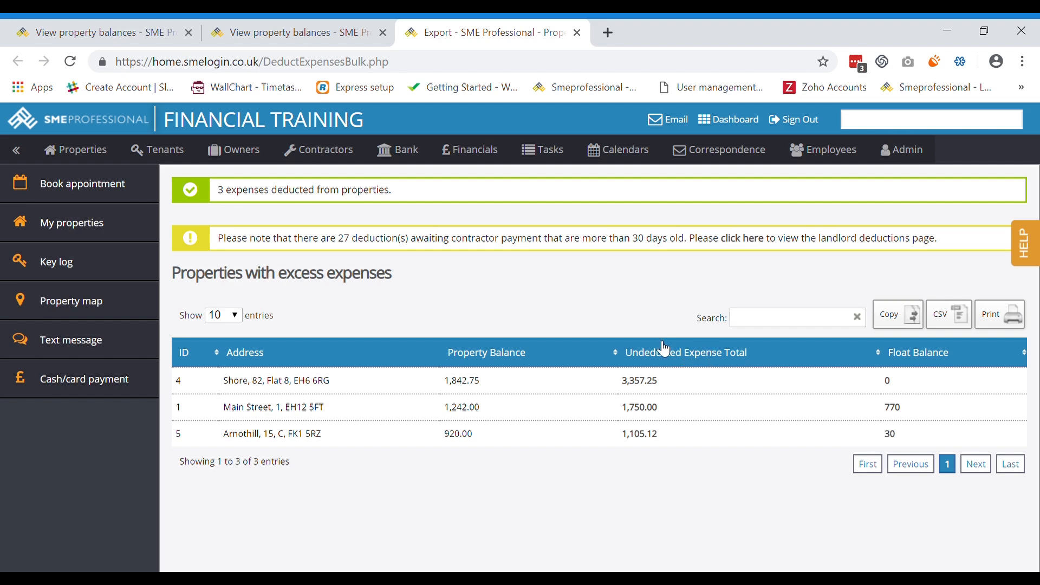
{"action": "left_click", "coordinate": [648, 385]}
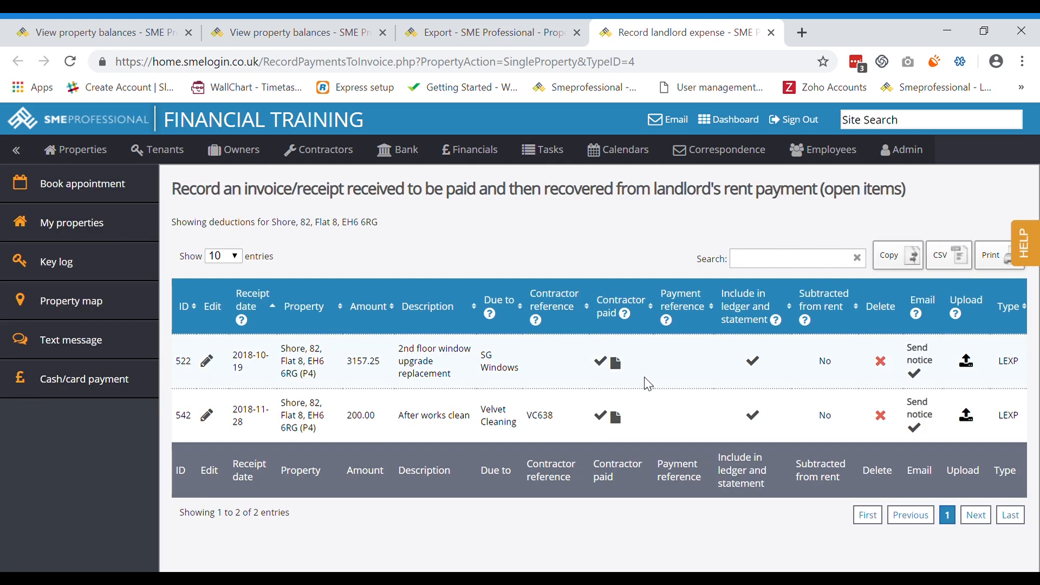
Step: Check Shore's deduction summary, and include the 200.00 "After works clean" expense in the ledger and statement
{"action": "left_click", "coordinate": [363, 360]}
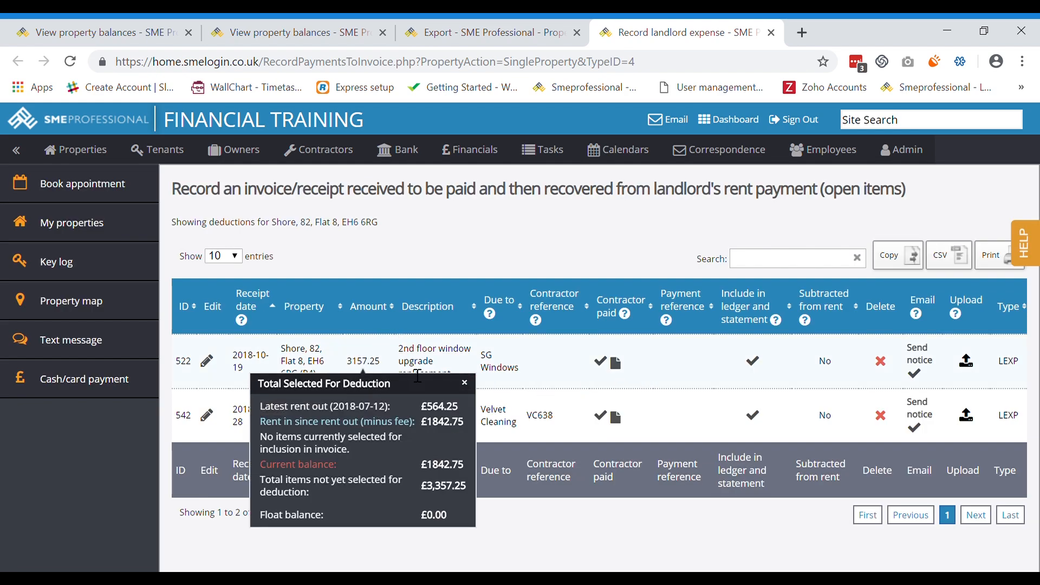
{"action": "left_click", "coordinate": [550, 505]}
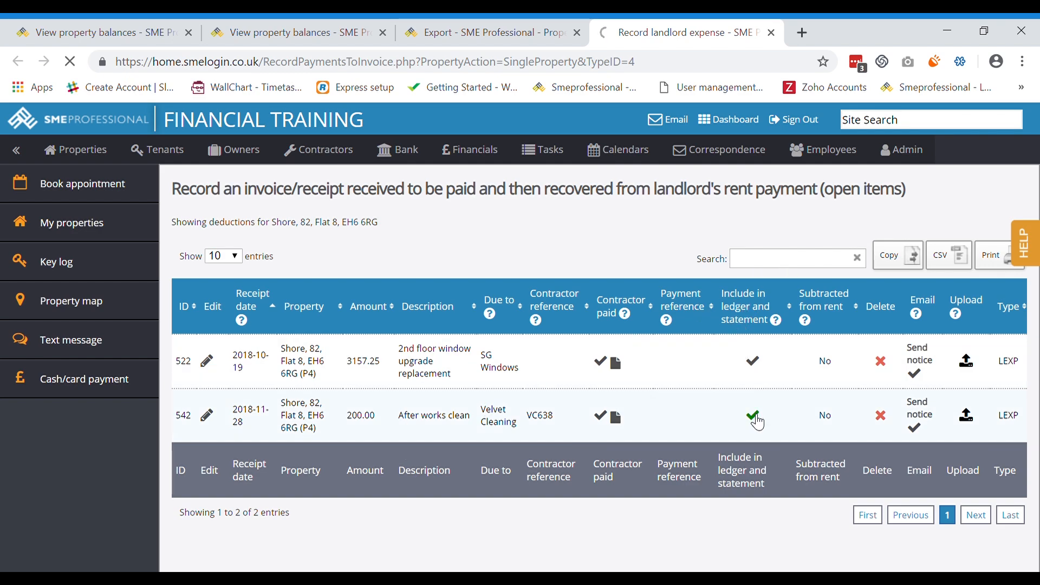
{"action": "left_click", "coordinate": [754, 419]}
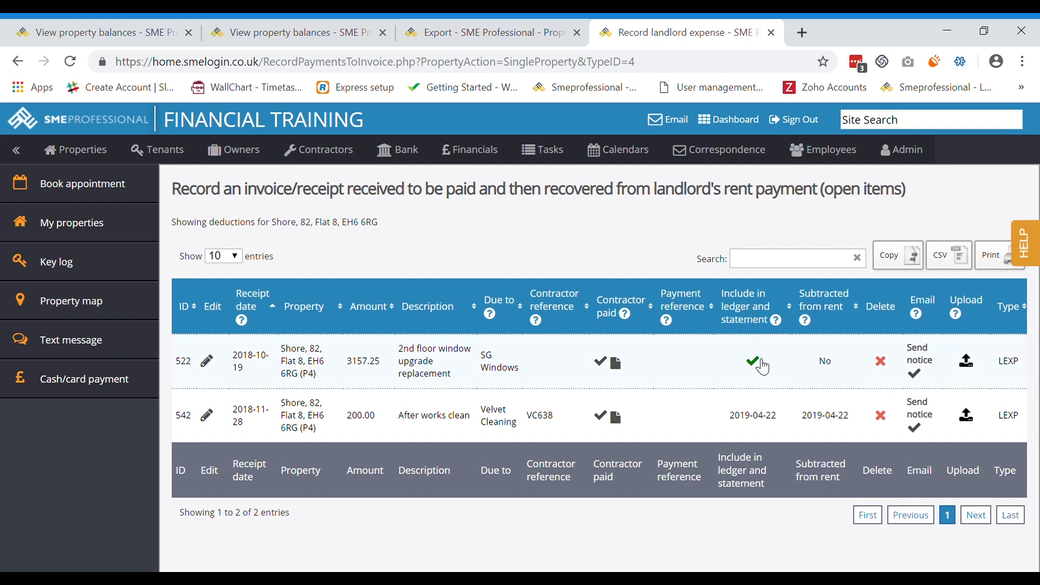
Step: Include Shore's 3157.25 window replacement expense with the balance recorded to carry forward, and view the total due to SG Windows
{"action": "left_click", "coordinate": [754, 361]}
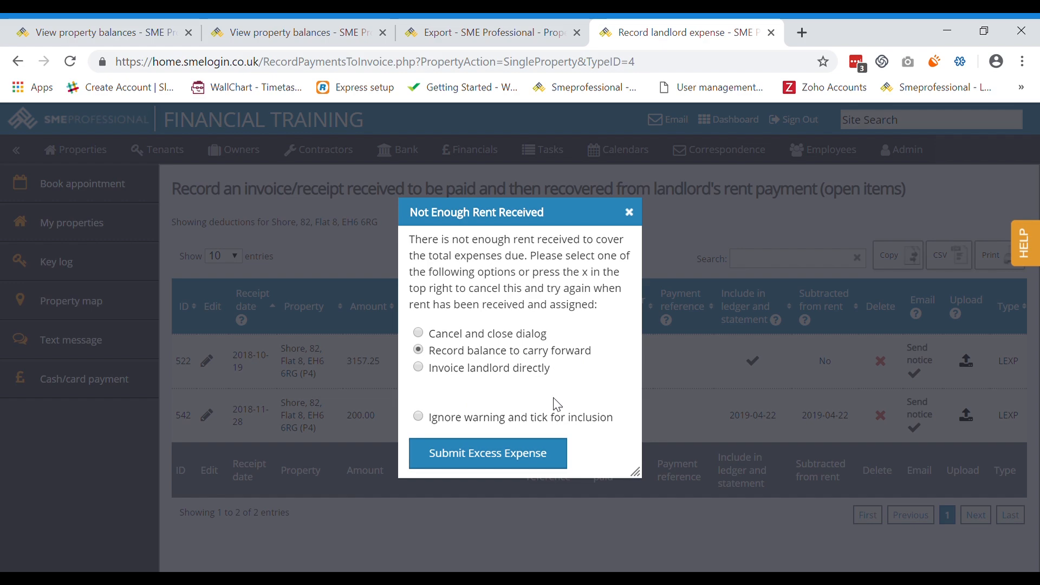
{"action": "left_click", "coordinate": [540, 457]}
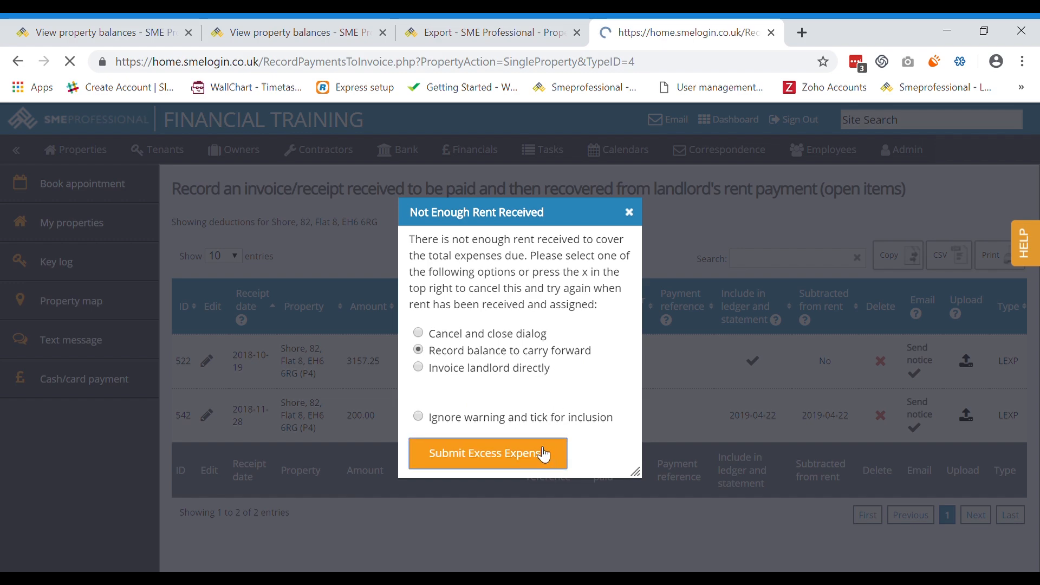
{"action": "scroll", "coordinate": [525, 390], "scroll_direction": "down", "scroll_amount": 3}
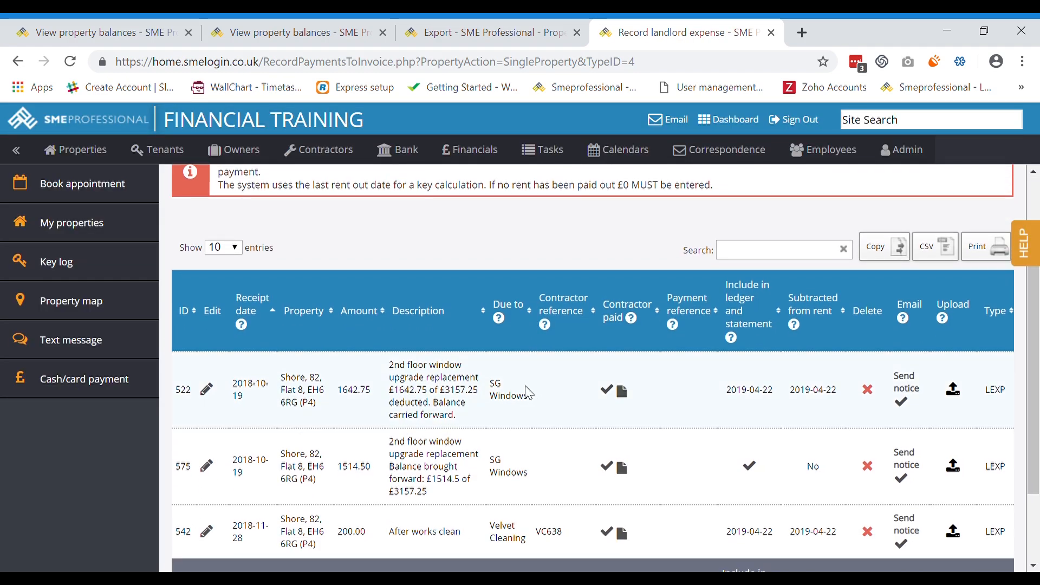
{"action": "left_click", "coordinate": [502, 386]}
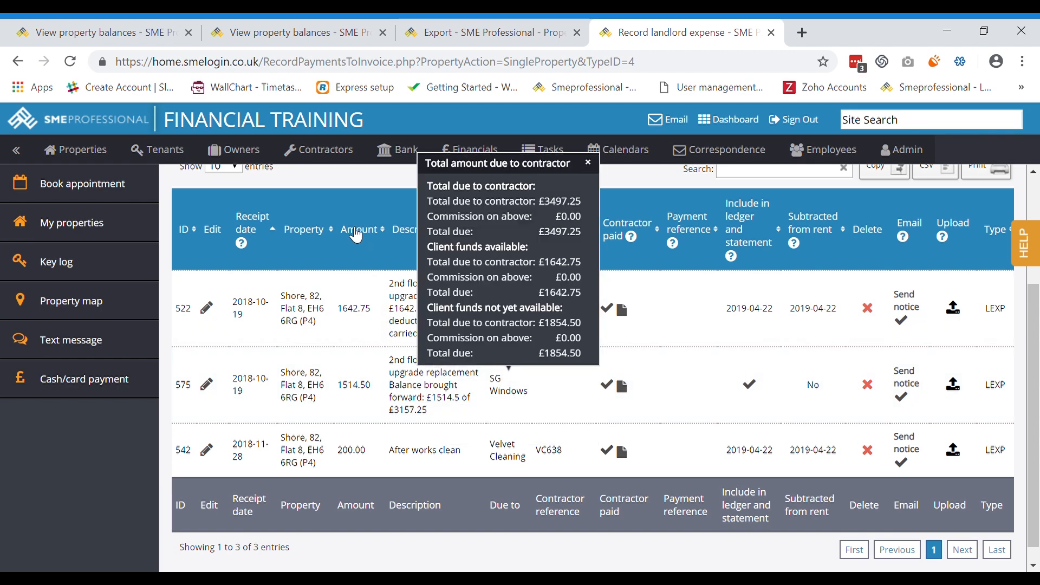
Step: Dismiss the contractor total summary, return to the property balances page, and close the surplus export and balances pages
{"action": "left_click", "coordinate": [360, 321]}
{"action": "left_click", "coordinate": [360, 321]}
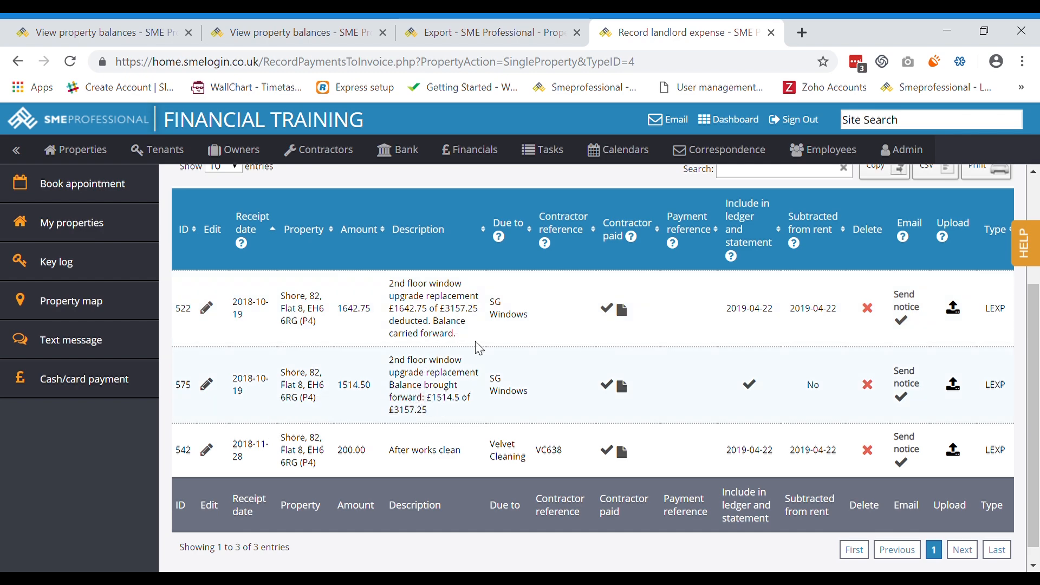
{"action": "mouse_move", "coordinate": [341, 169]}
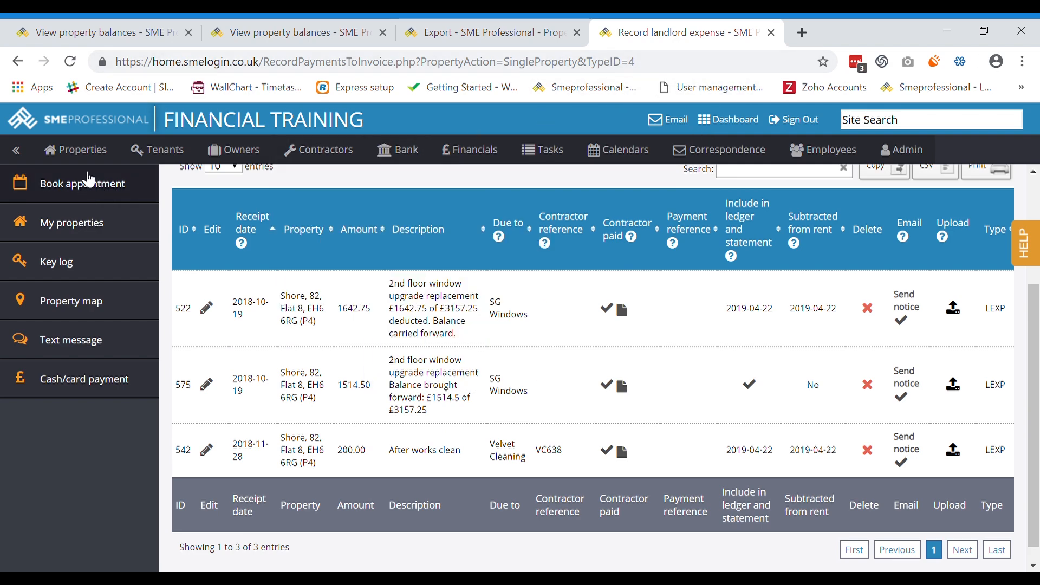
{"action": "mouse_move", "coordinate": [93, 162]}
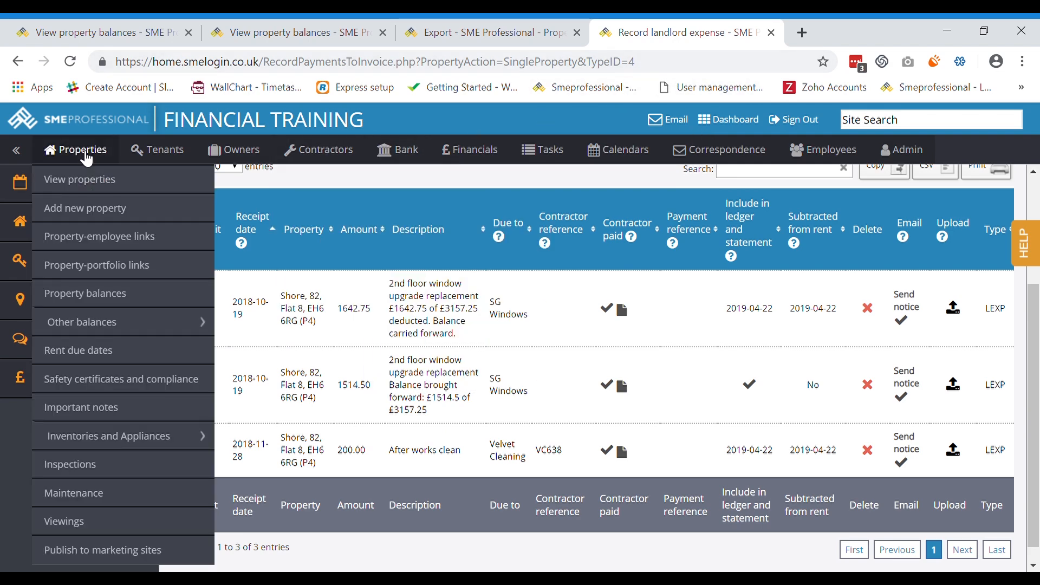
{"action": "left_click", "coordinate": [120, 293]}
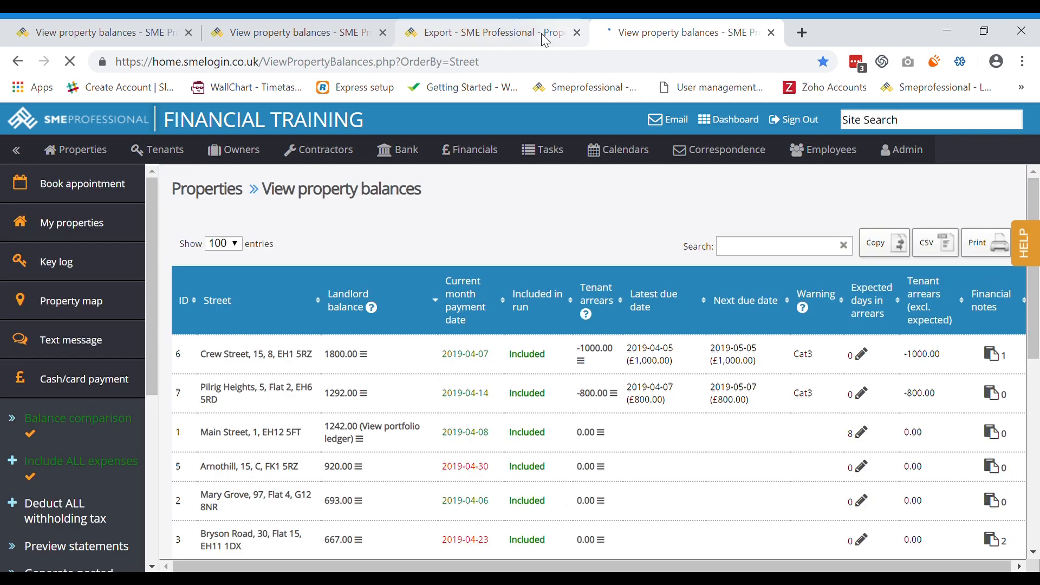
{"action": "left_click", "coordinate": [578, 32]}
{"action": "left_click", "coordinate": [383, 34]}
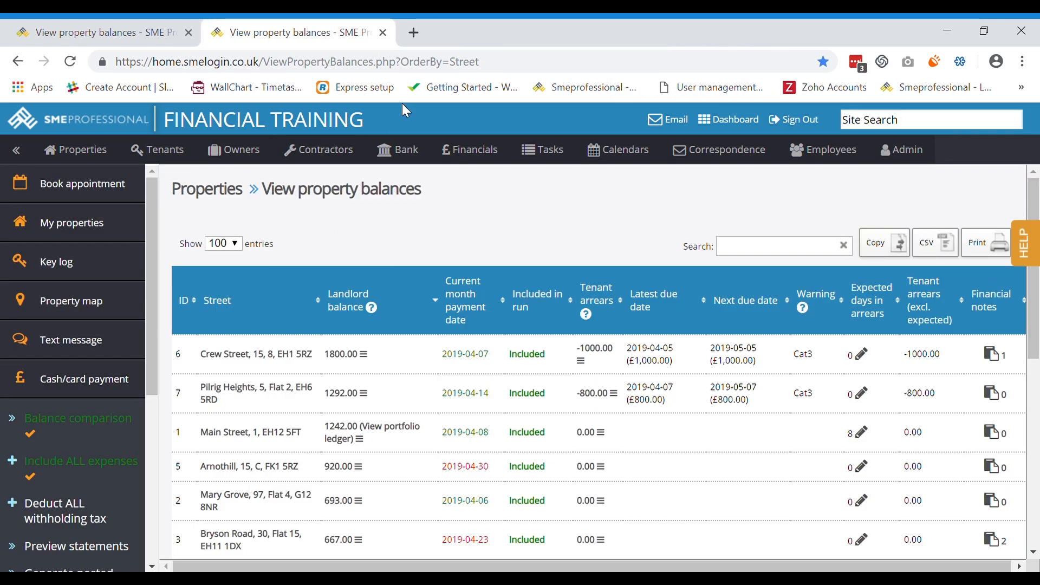
Step: Deduct all withholding tax for the properties in the run, and close the report of added entries
{"action": "scroll", "coordinate": [152, 301], "scroll_direction": "down", "scroll_amount": 3}
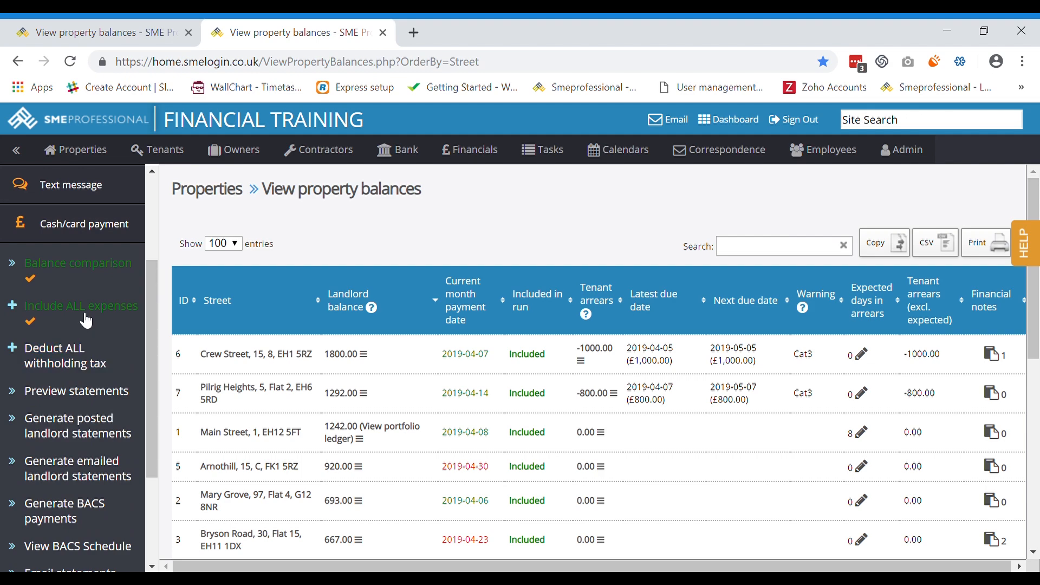
{"action": "left_click", "coordinate": [62, 363]}
{"action": "left_click", "coordinate": [600, 205]}
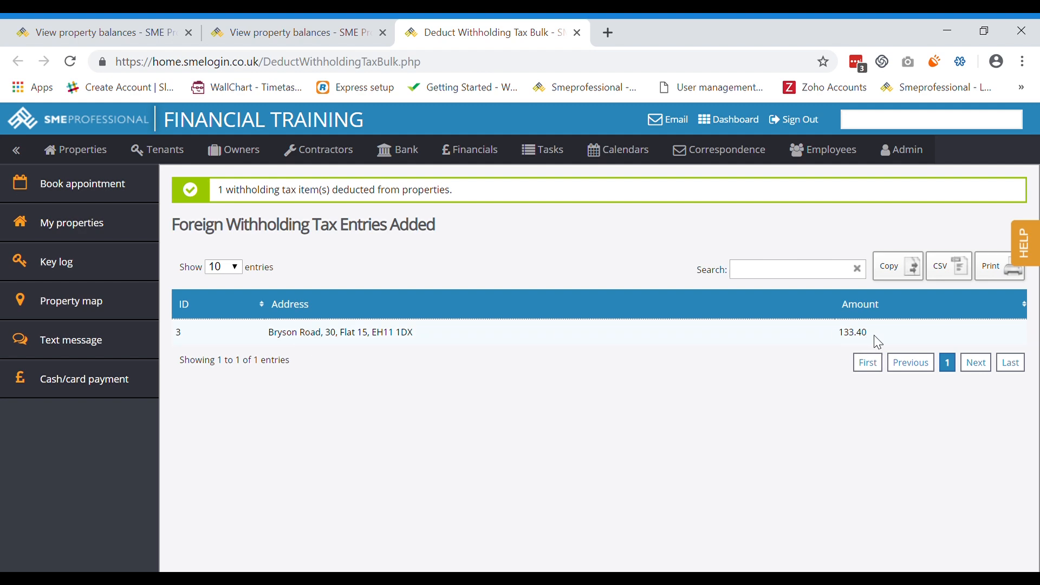
{"action": "left_click", "coordinate": [578, 33]}
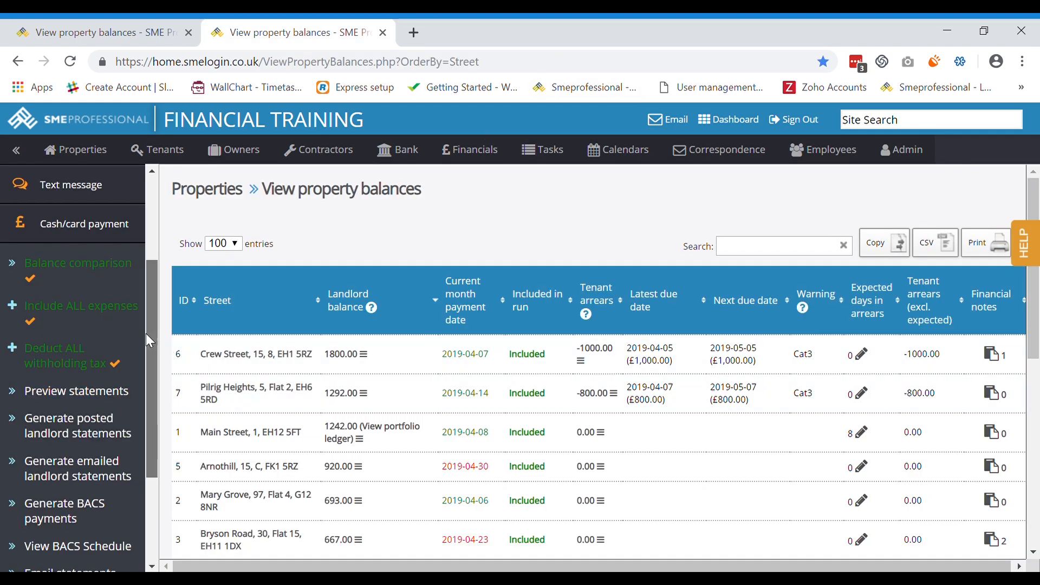
Step: Generate the preview landlord statements and open the resulting file
{"action": "scroll", "coordinate": [143, 368], "scroll_direction": "down", "scroll_amount": 3}
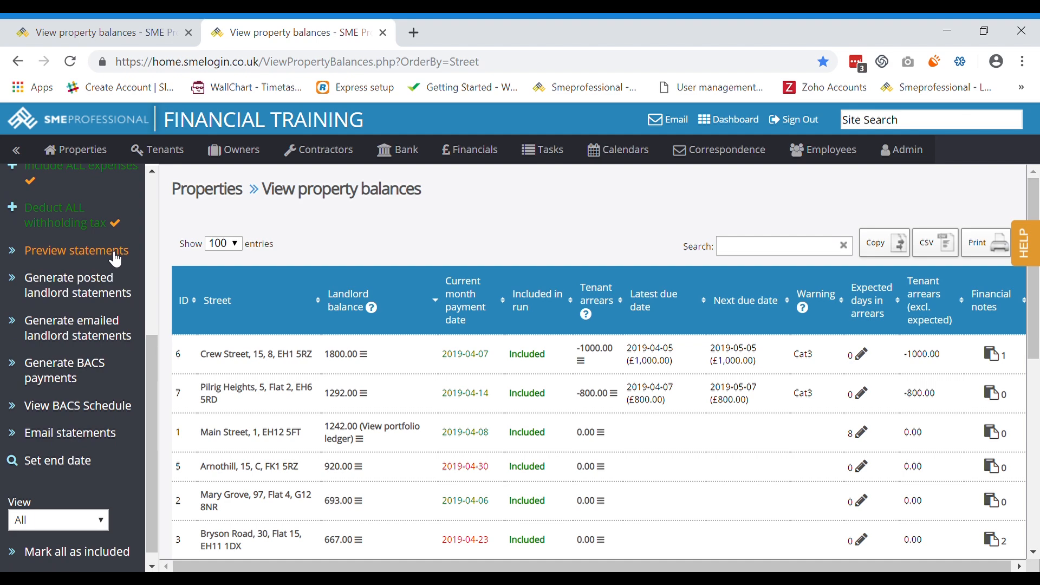
{"action": "left_click", "coordinate": [112, 250]}
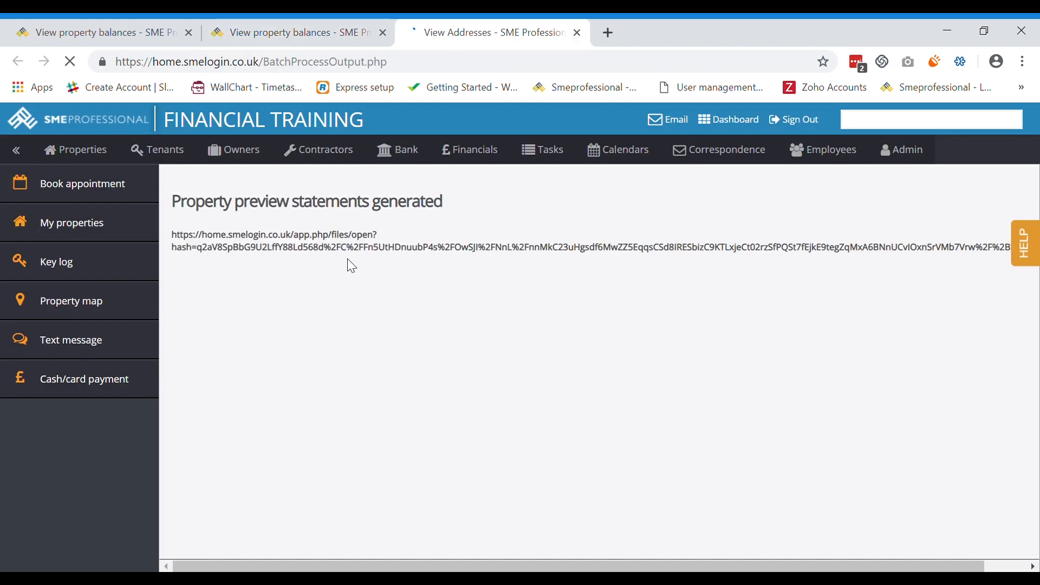
{"action": "left_click", "coordinate": [368, 247]}
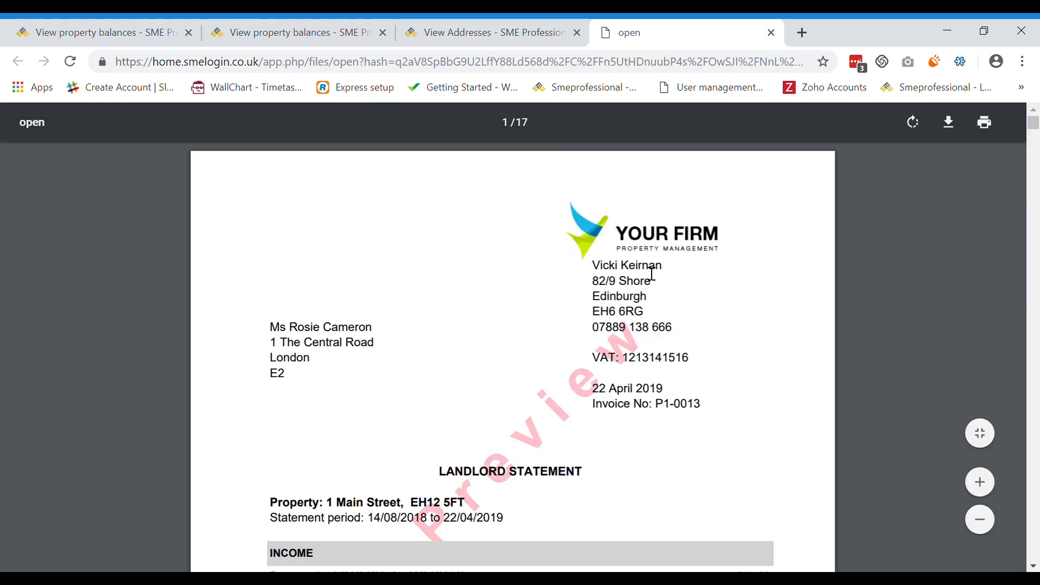
Step: Check the firm's details, the landlord's address and the statement period on the 1 Main Street preview statement
{"action": "scroll", "coordinate": [671, 307], "scroll_direction": "down", "scroll_amount": 1}
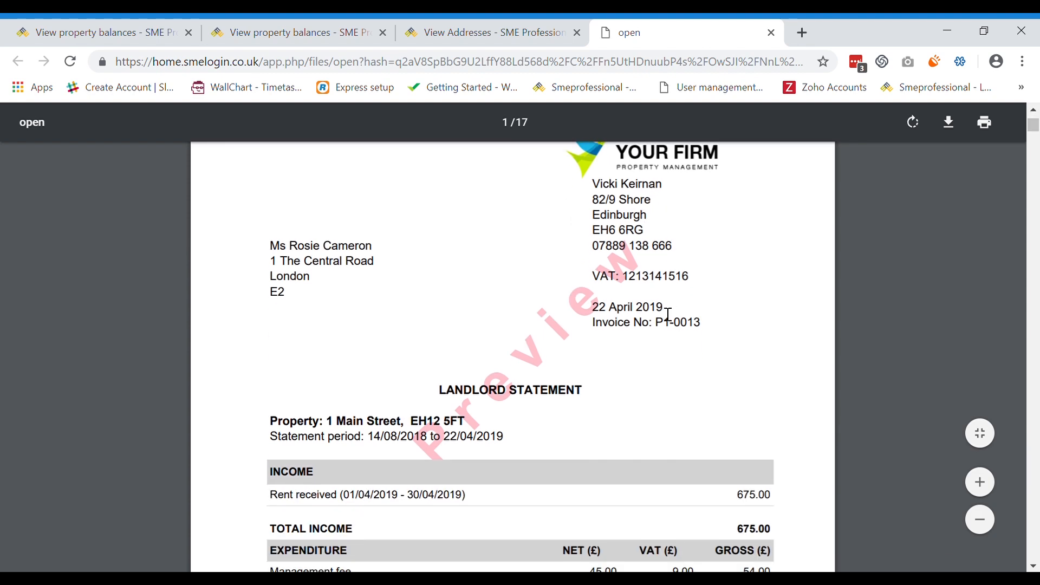
{"action": "scroll", "coordinate": [585, 247], "scroll_direction": "up", "scroll_amount": 1}
{"action": "left_click_drag", "start_coordinate": [592, 266], "coordinate": [684, 329]}
{"action": "left_click", "coordinate": [685, 329]}
{"action": "left_click_drag", "start_coordinate": [271, 325], "coordinate": [405, 360]}
{"action": "left_click", "coordinate": [414, 360]}
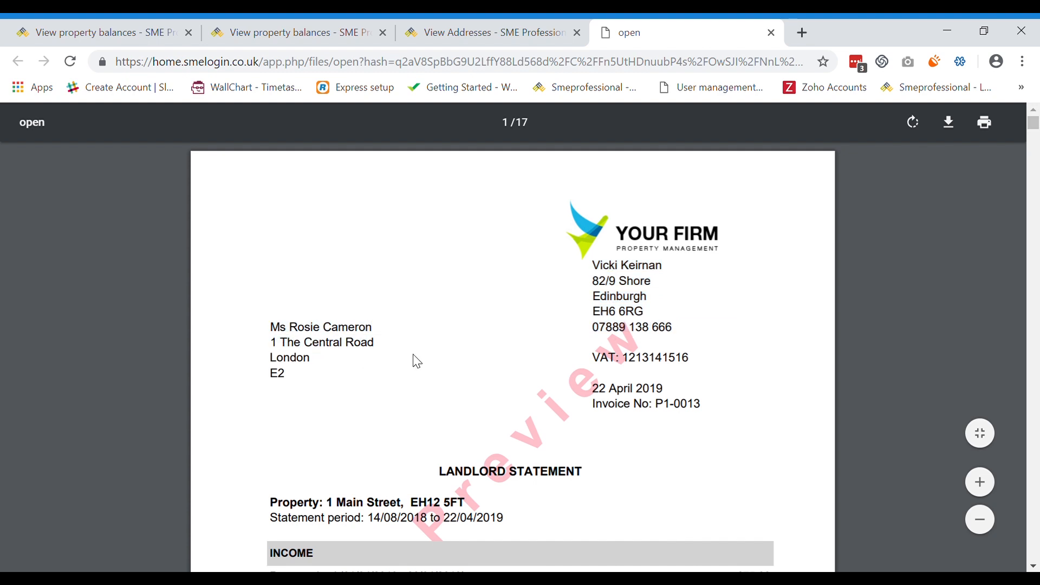
{"action": "scroll", "coordinate": [432, 380], "scroll_direction": "down", "scroll_amount": 4}
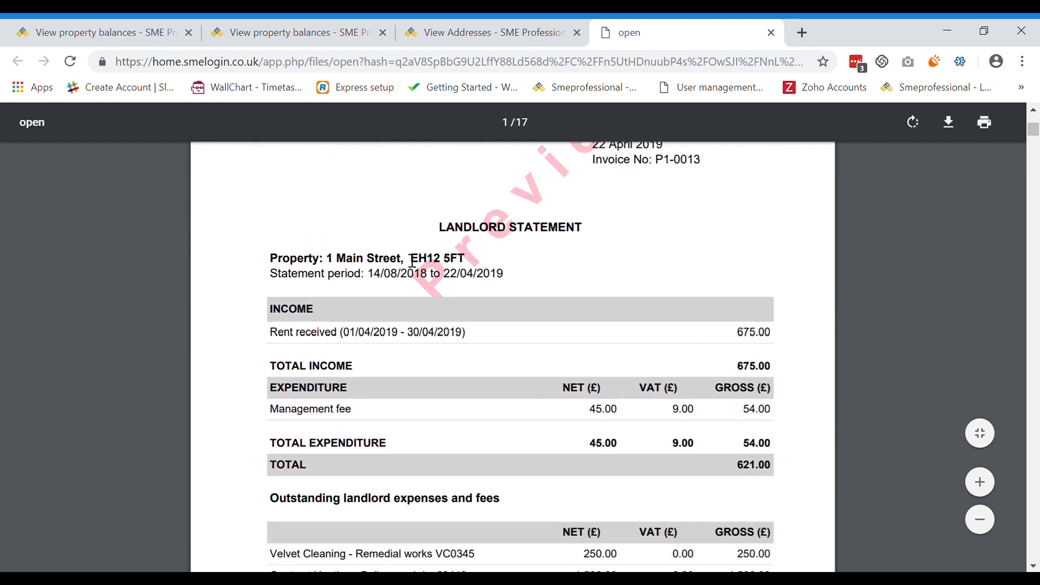
{"action": "left_click_drag", "start_coordinate": [377, 289], "coordinate": [496, 288]}
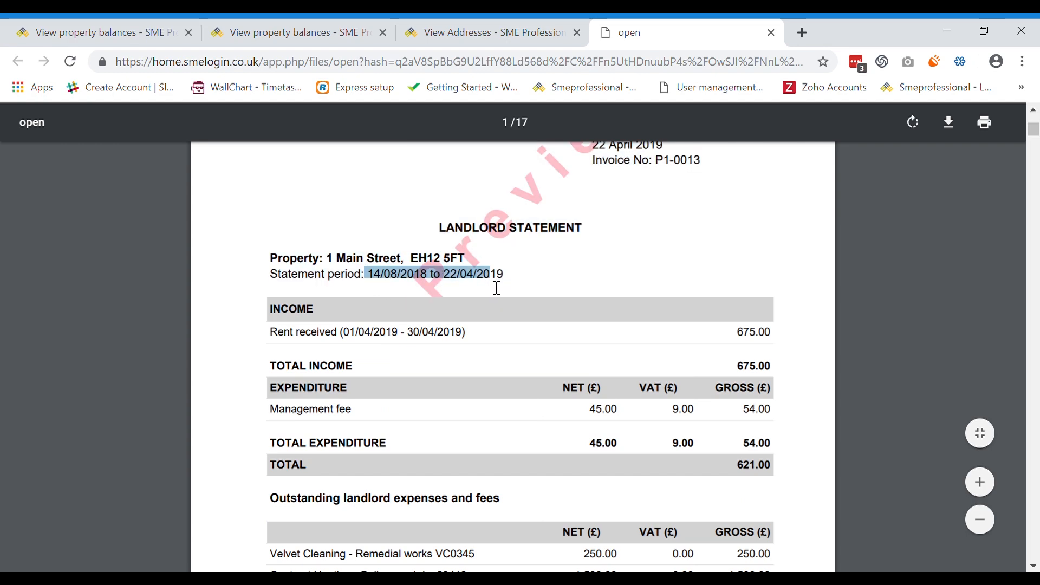
{"action": "left_click", "coordinate": [511, 292]}
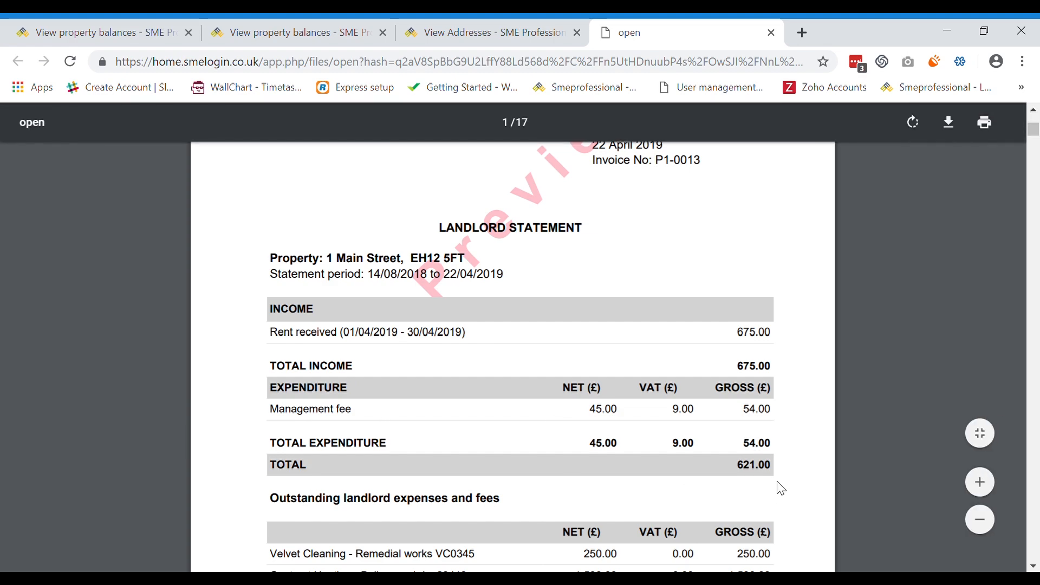
Step: Review the outstanding landlord expenses and the 2 Main Street preview statement, and close the preview file
{"action": "scroll", "coordinate": [767, 494], "scroll_direction": "down", "scroll_amount": 1}
{"action": "scroll", "coordinate": [762, 488], "scroll_direction": "down", "scroll_amount": 1}
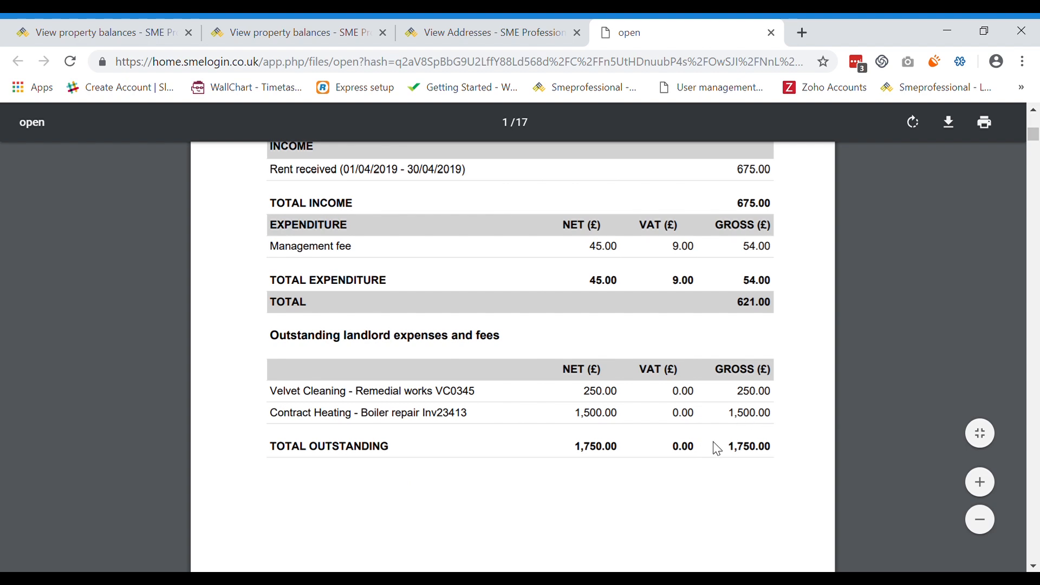
{"action": "scroll", "coordinate": [715, 442], "scroll_direction": "down", "scroll_amount": 1}
{"action": "scroll", "coordinate": [721, 433], "scroll_direction": "down", "scroll_amount": 6}
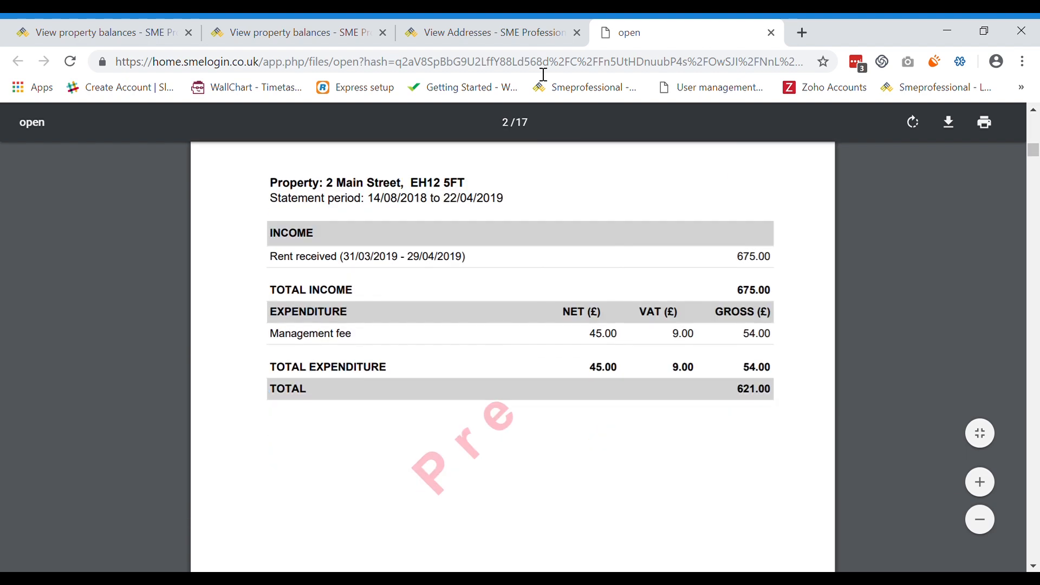
{"action": "left_click", "coordinate": [773, 33]}
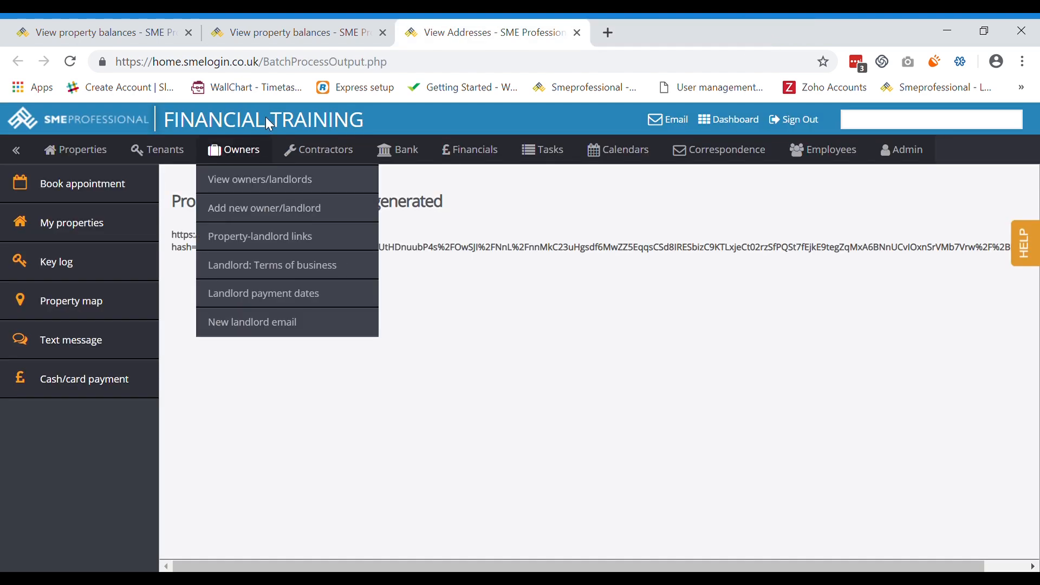
Step: Return to the property balances, generate the posted landlord statements, and open the resulting file to check them
{"action": "mouse_move", "coordinate": [76, 150]}
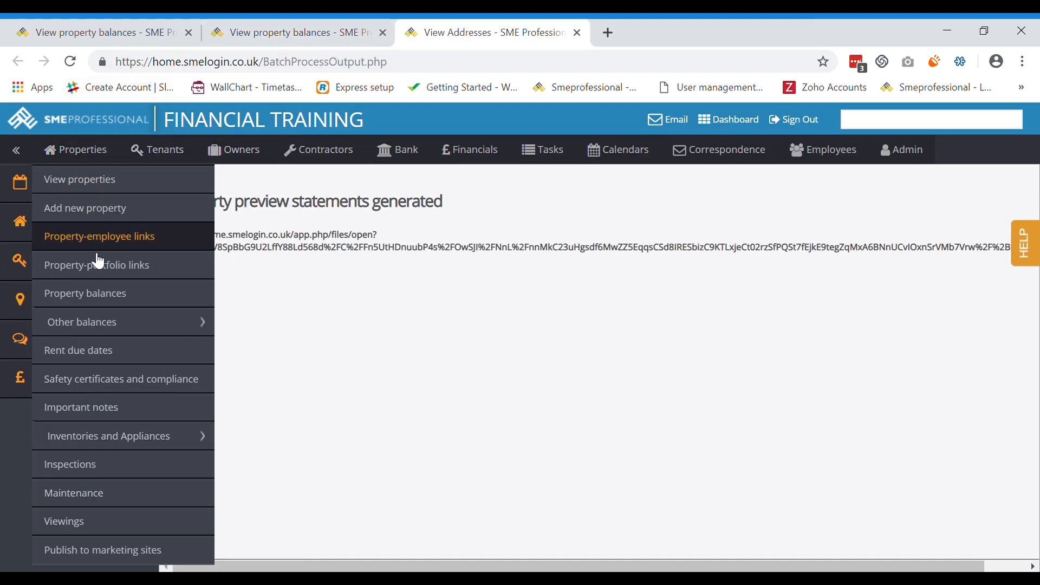
{"action": "mouse_move", "coordinate": [111, 324]}
{"action": "left_click", "coordinate": [114, 296]}
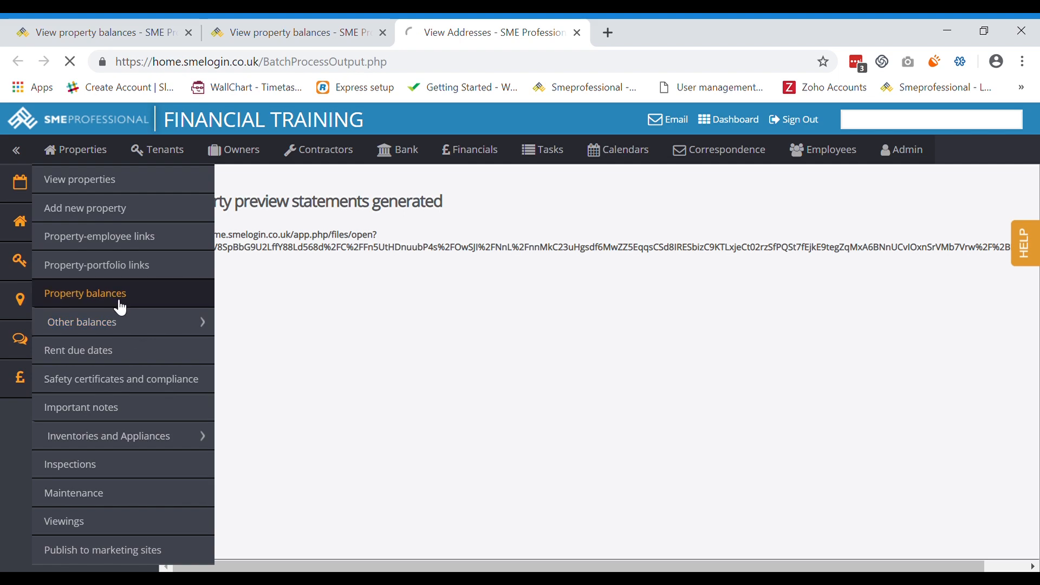
{"action": "scroll", "coordinate": [130, 391], "scroll_direction": "down", "scroll_amount": 4}
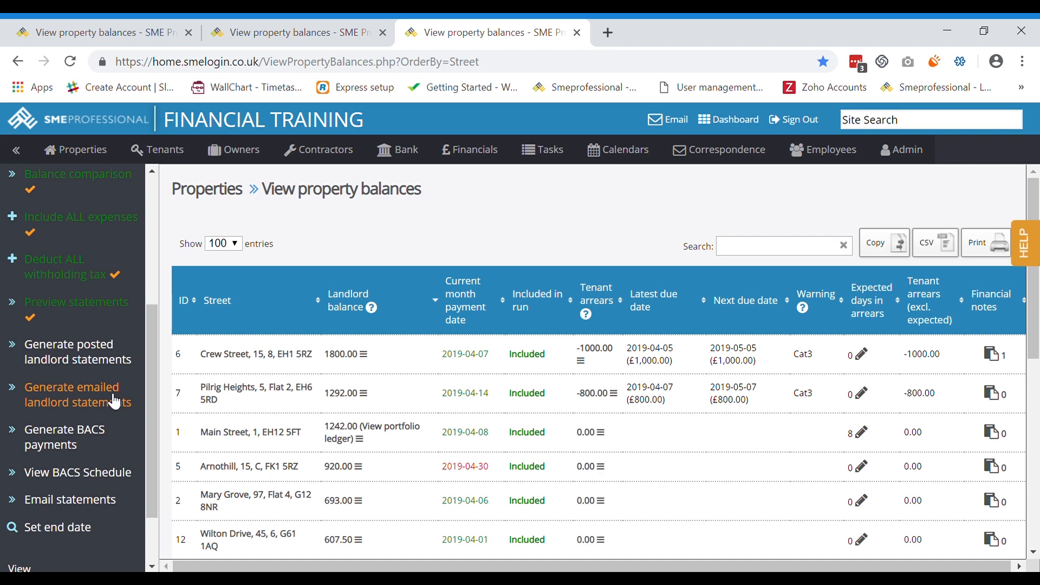
{"action": "left_click", "coordinate": [100, 360]}
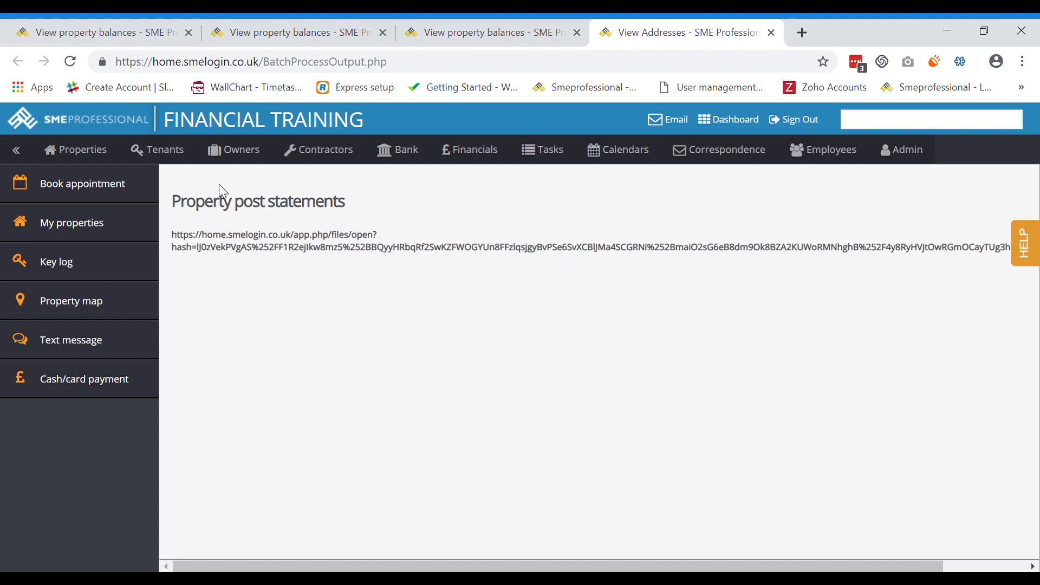
{"action": "left_click", "coordinate": [199, 248]}
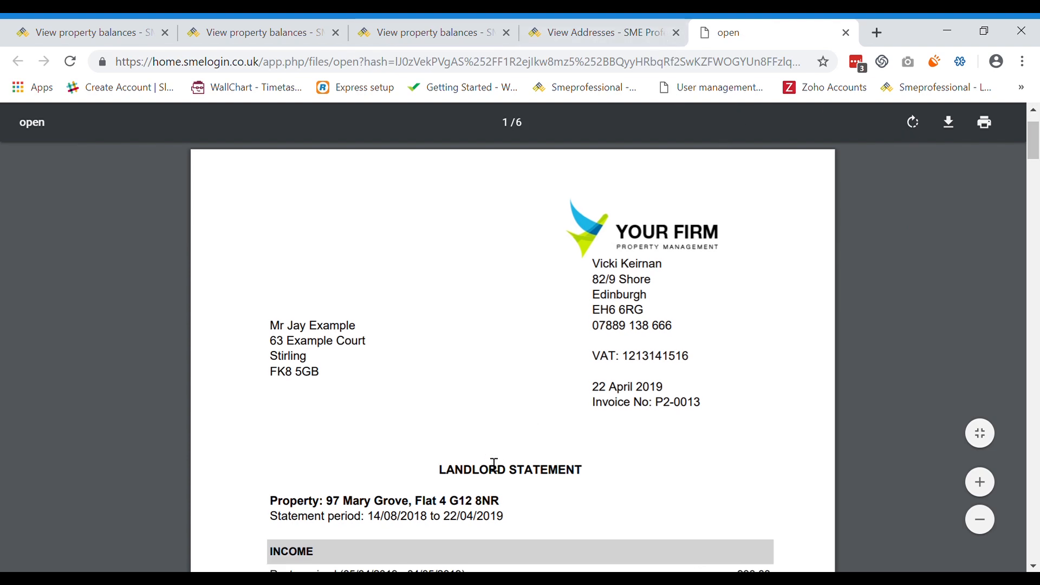
{"action": "scroll", "coordinate": [590, 163], "scroll_direction": "down", "scroll_amount": 4}
Step: Generate the emailed landlord statements from the property balances, and close both statement result pages
{"action": "left_click", "coordinate": [561, 26]}
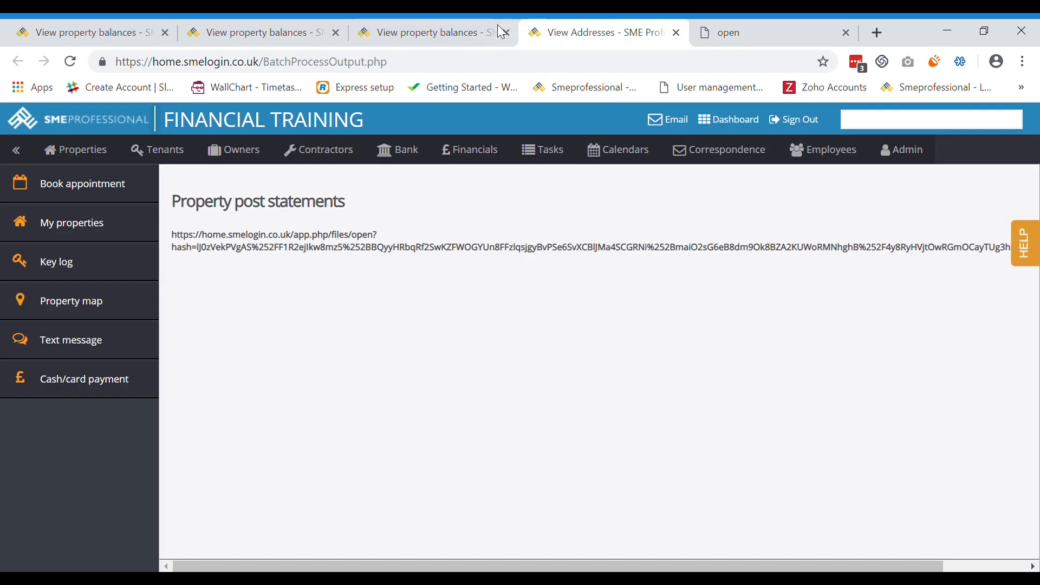
{"action": "left_click", "coordinate": [470, 28]}
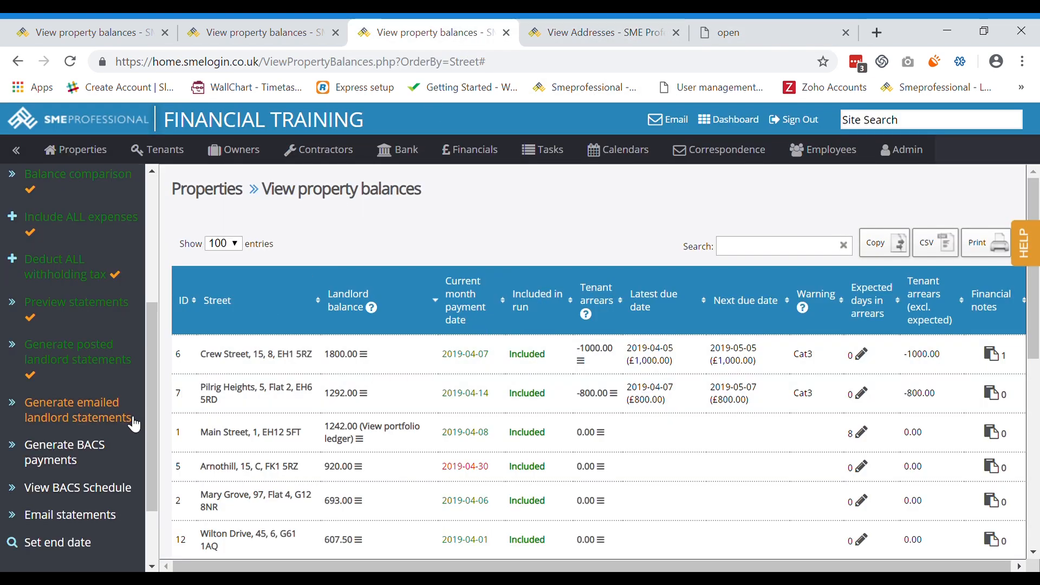
{"action": "left_click", "coordinate": [101, 413]}
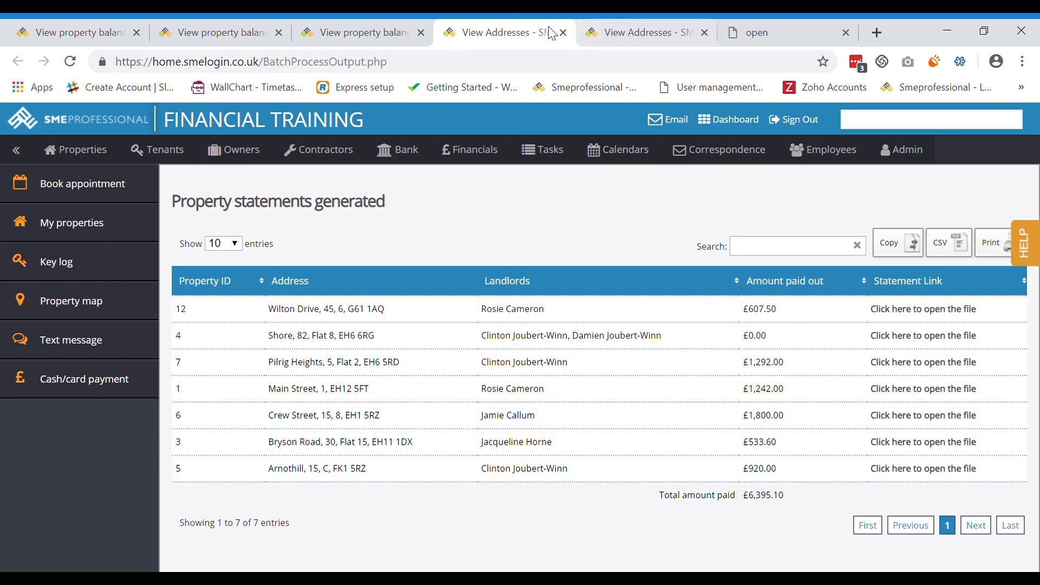
{"action": "left_click", "coordinate": [564, 34]}
{"action": "left_click", "coordinate": [564, 33]}
Step: Generate the BACS payments for the properties in the run, and check the updated landlord balances
{"action": "scroll", "coordinate": [128, 417], "scroll_direction": "down", "scroll_amount": 2}
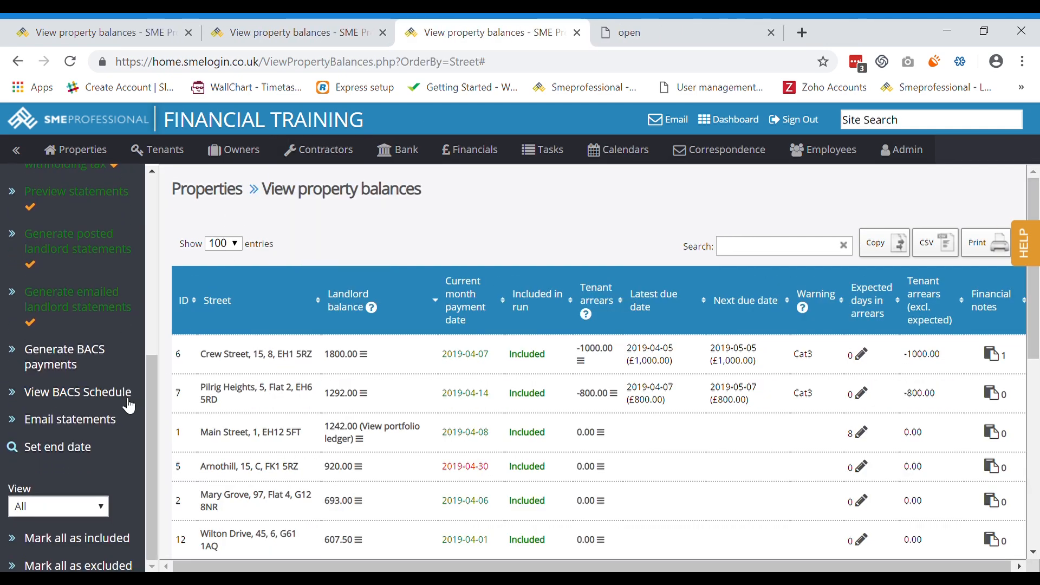
{"action": "scroll", "coordinate": [320, 368], "scroll_direction": "down", "scroll_amount": 1}
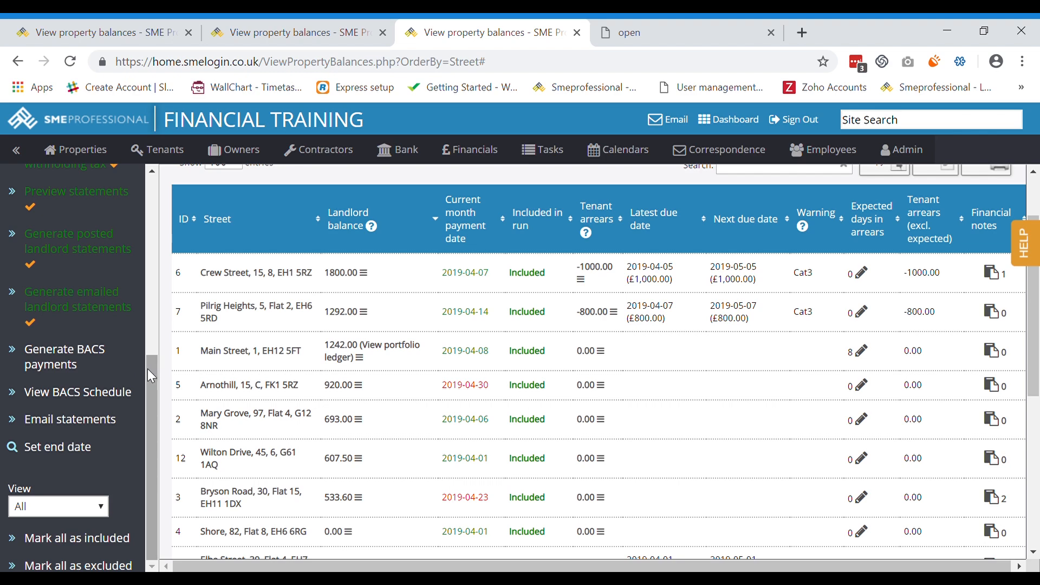
{"action": "left_click", "coordinate": [94, 356]}
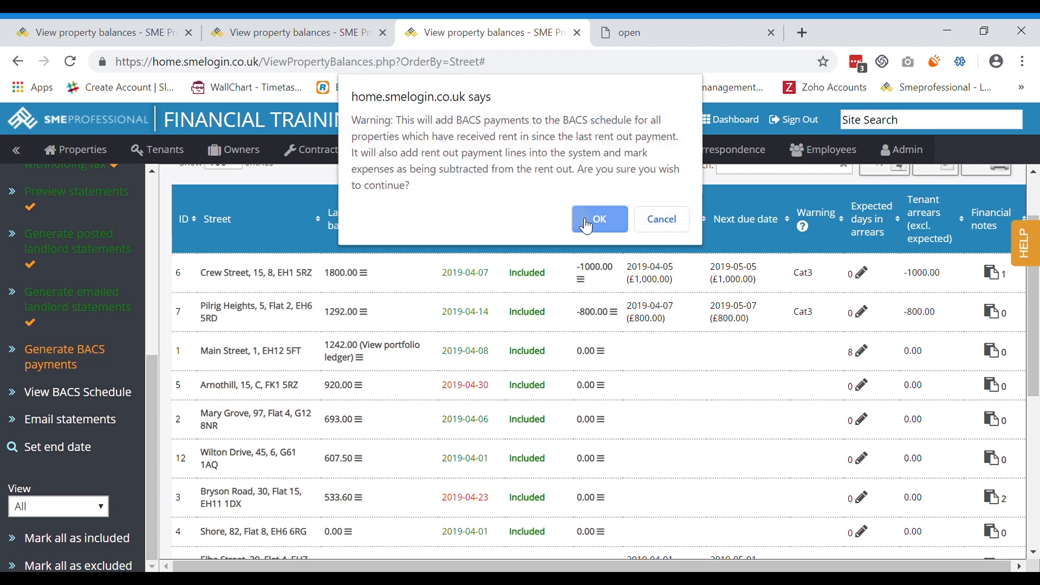
{"action": "left_click", "coordinate": [593, 220]}
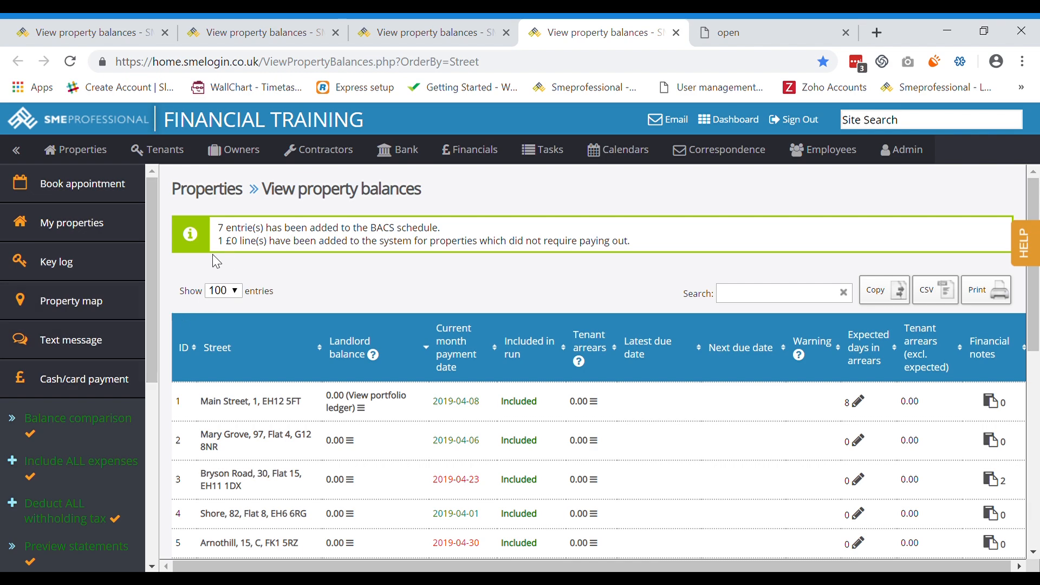
{"action": "scroll", "coordinate": [294, 265], "scroll_direction": "down", "scroll_amount": 1}
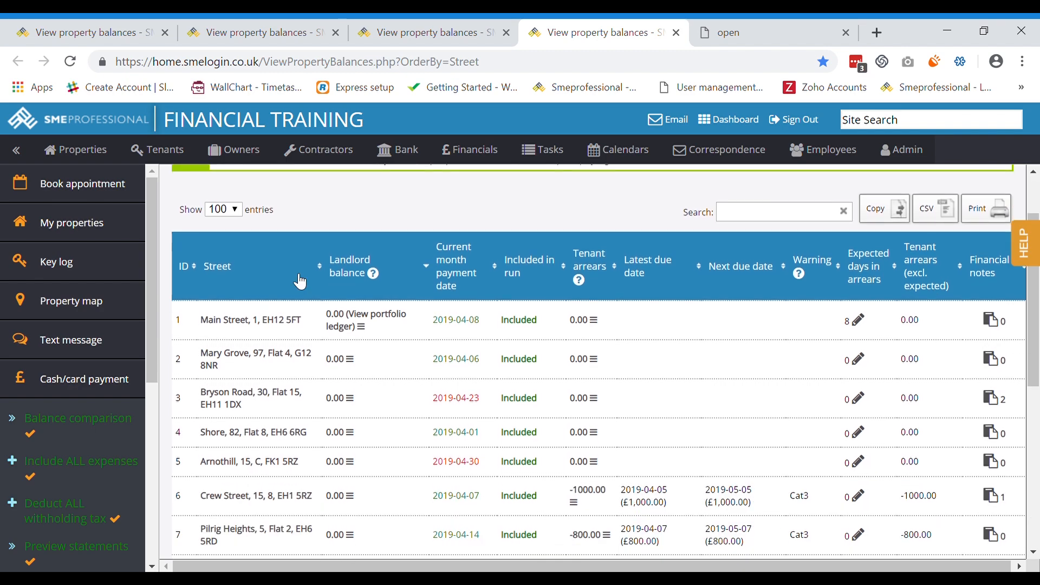
{"action": "scroll", "coordinate": [349, 360], "scroll_direction": "down", "scroll_amount": 1}
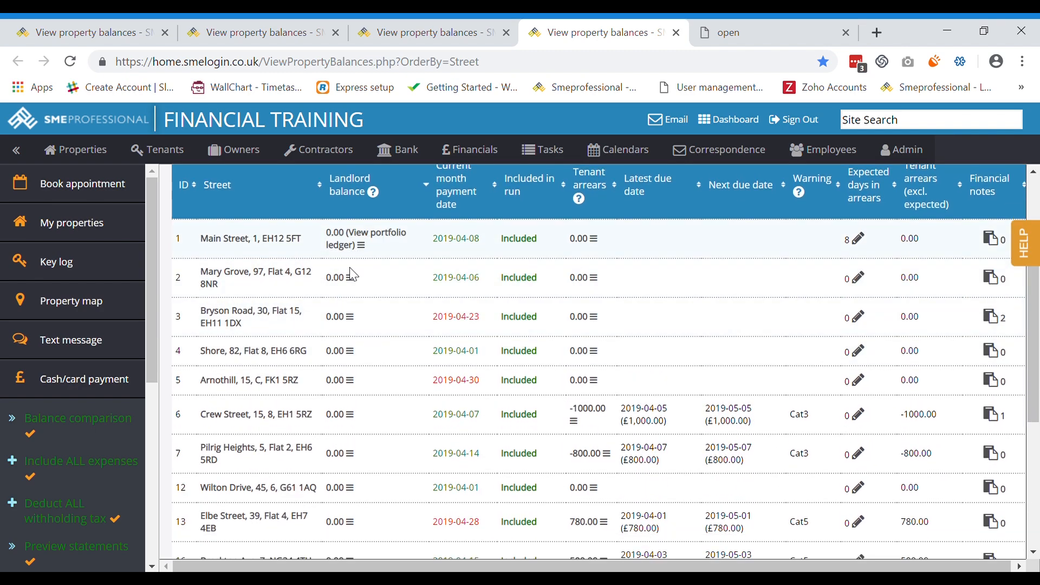
Step: Open the BACS schedule and examine the landlord payments listed in it
{"action": "left_click_drag", "start_coordinate": [152, 209], "coordinate": [133, 446]}
{"action": "left_click", "coordinate": [95, 399]}
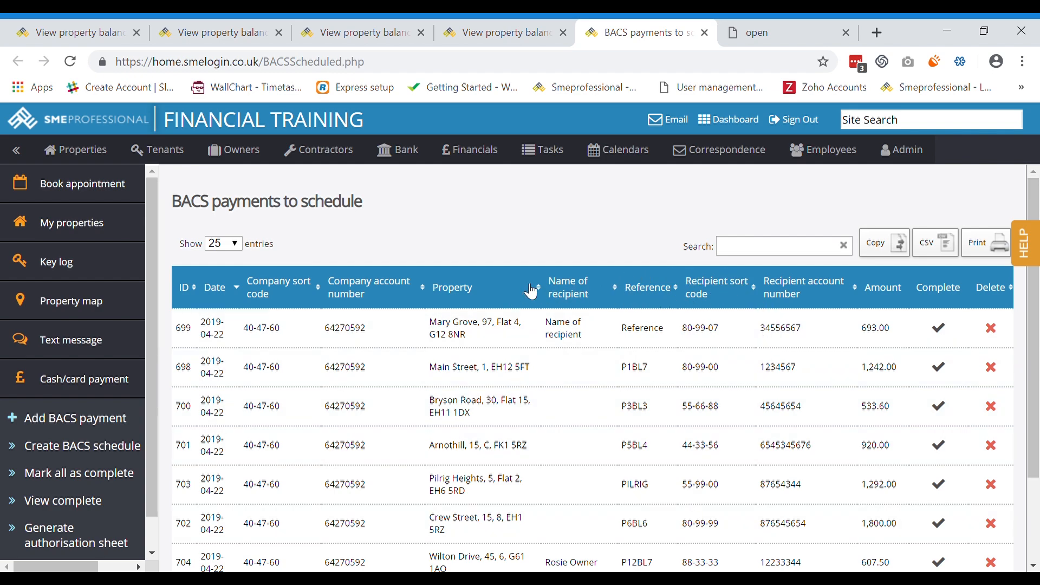
{"action": "scroll", "coordinate": [488, 282], "scroll_direction": "down", "scroll_amount": 2}
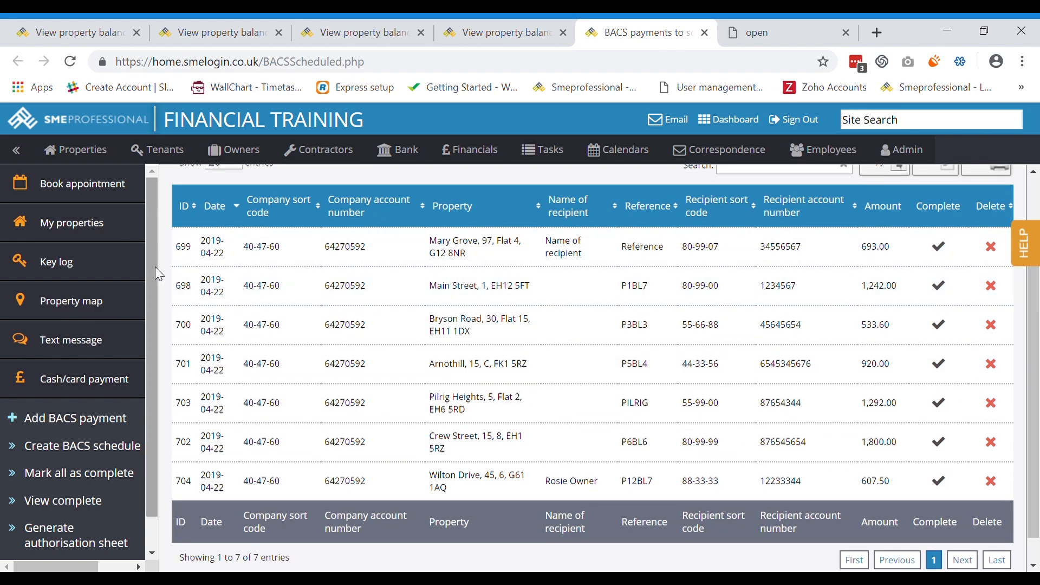
Step: Create the BACS schedule file from the listed landlord payments, and close the schedule page and the download notice
{"action": "scroll", "coordinate": [146, 320], "scroll_direction": "down", "scroll_amount": 1}
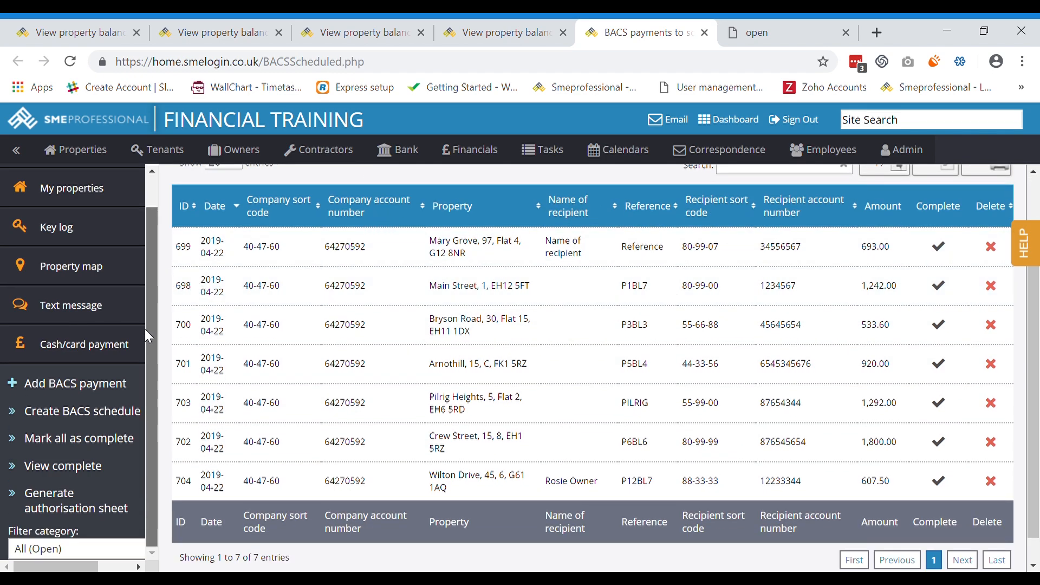
{"action": "left_click", "coordinate": [121, 422]}
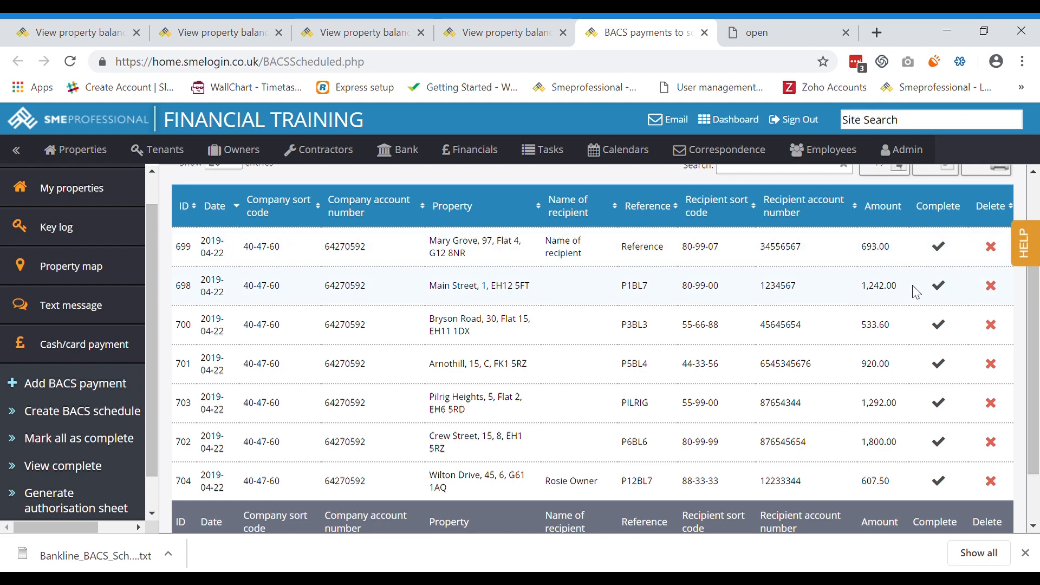
{"action": "left_click", "coordinate": [705, 33]}
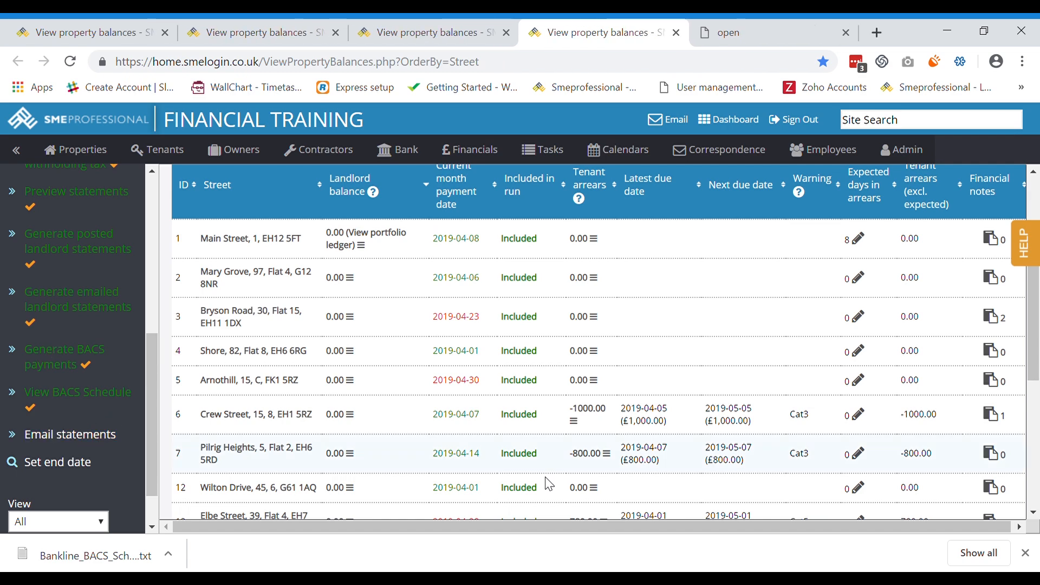
{"action": "left_click", "coordinate": [1026, 553]}
Step: Open the email statements from the property balances and look through the unsent landlord statement emails
{"action": "left_click", "coordinate": [53, 437]}
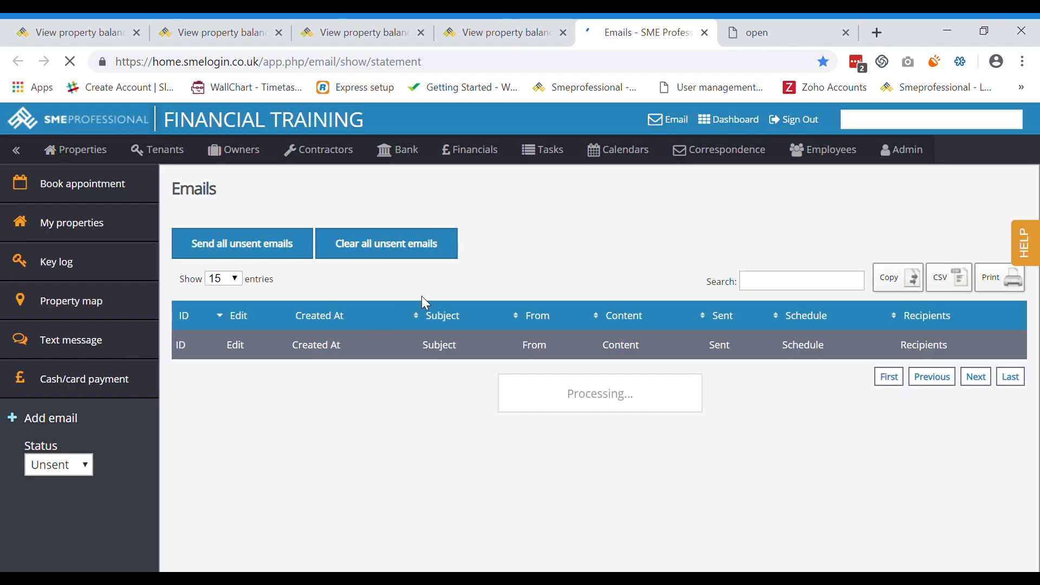
{"action": "scroll", "coordinate": [471, 348], "scroll_direction": "down", "scroll_amount": 8}
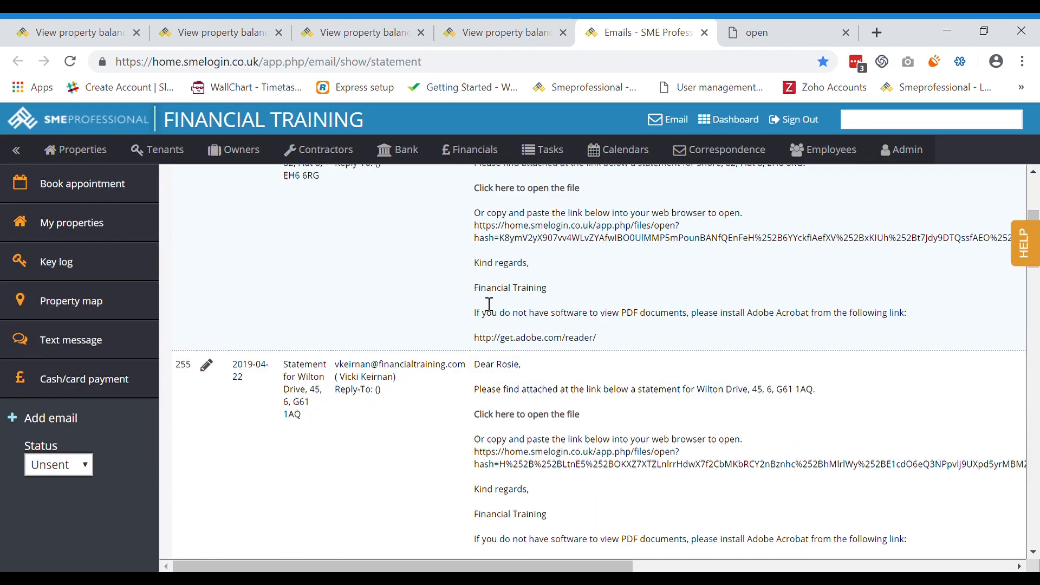
{"action": "scroll", "coordinate": [449, 342], "scroll_direction": "down", "scroll_amount": 3}
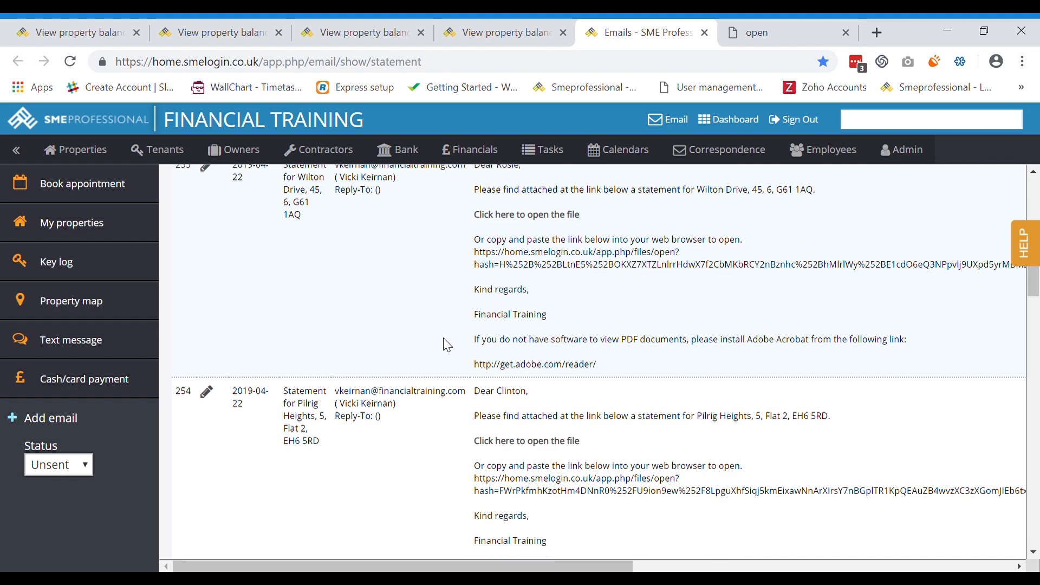
{"action": "scroll", "coordinate": [439, 348], "scroll_direction": "up", "scroll_amount": 10}
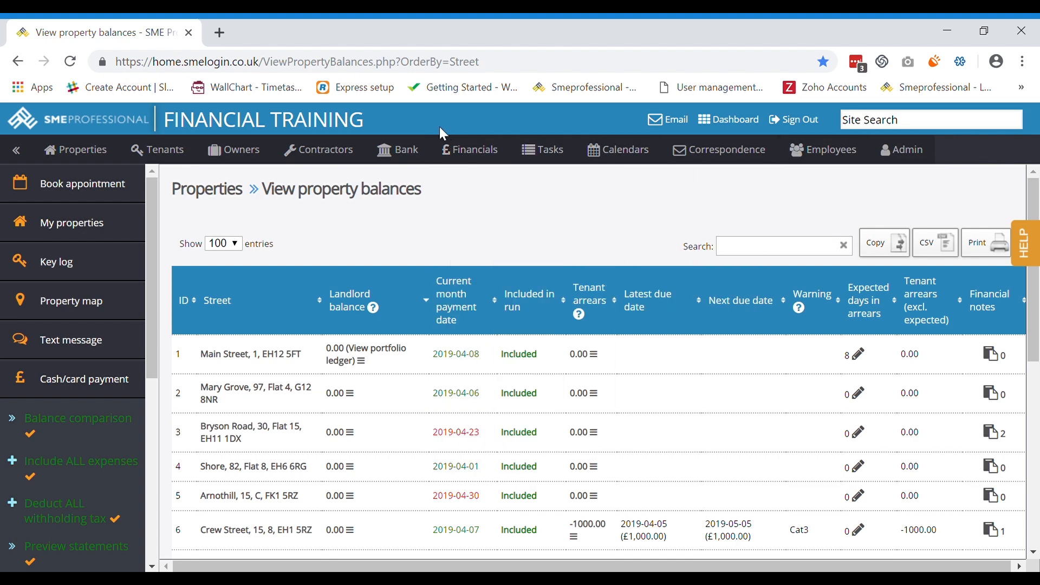
Step: Open the contractors summary and expand the Velvet Cleaning entry to examine its outstanding item
{"action": "mouse_move", "coordinate": [344, 152]}
{"action": "left_click", "coordinate": [353, 266]}
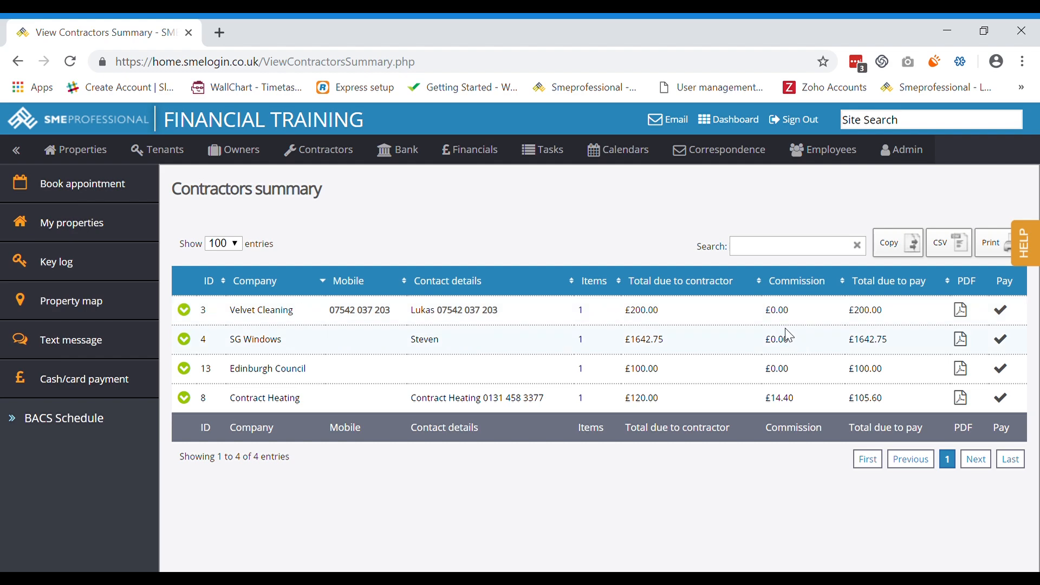
{"action": "left_click", "coordinate": [185, 311]}
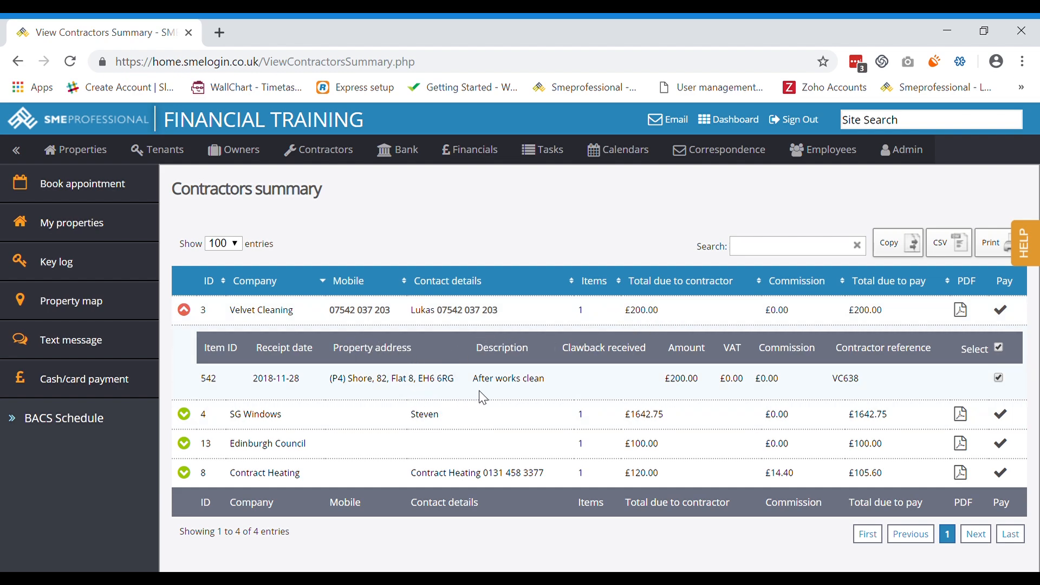
Step: Generate the Velvet Cleaning remittance advice dated 2019-04-22, and close the document and its email draft without sending
{"action": "left_click", "coordinate": [963, 311]}
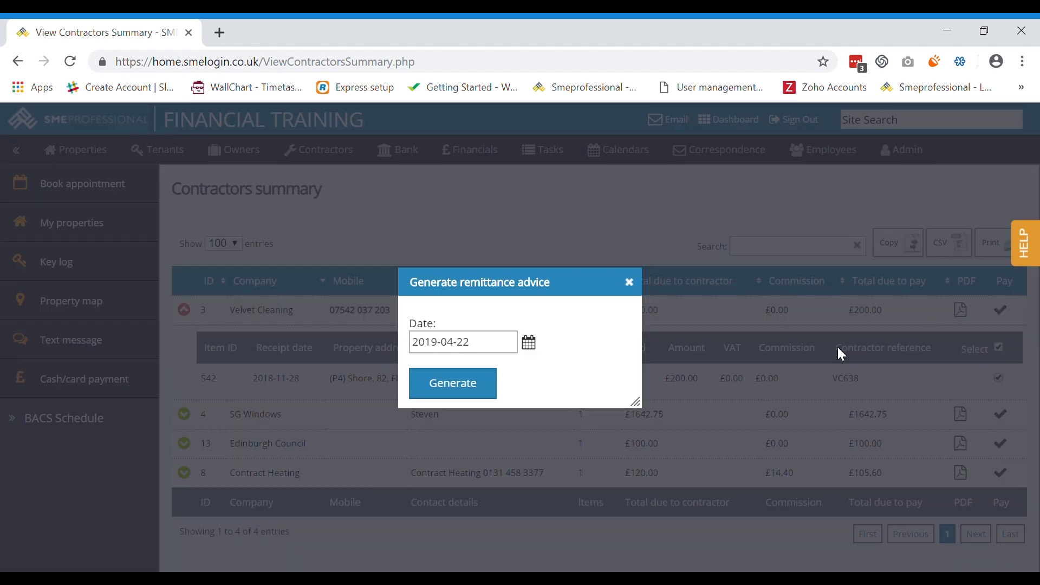
{"action": "left_click", "coordinate": [467, 389]}
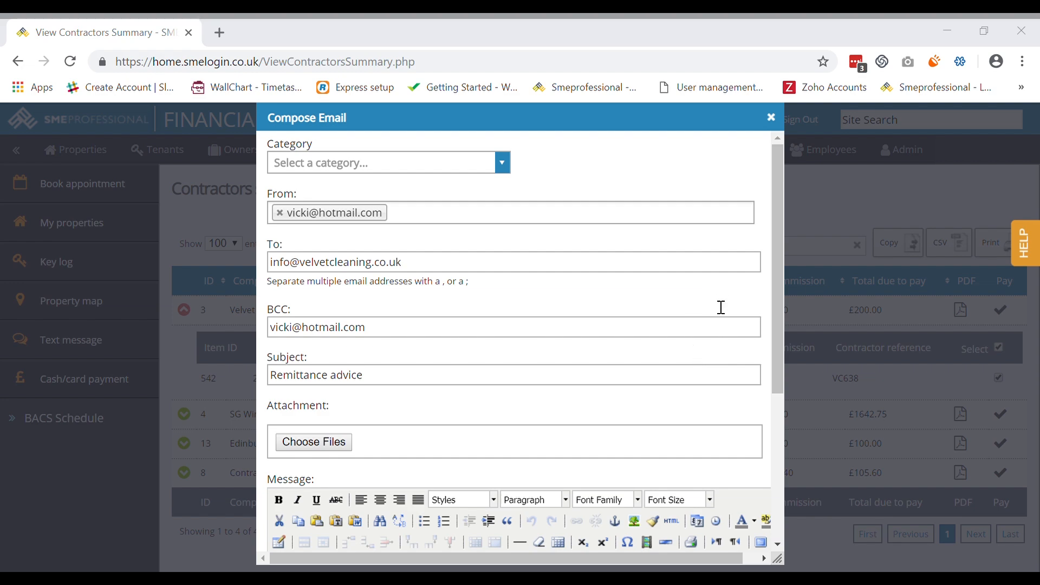
{"action": "left_click", "coordinate": [1028, 33]}
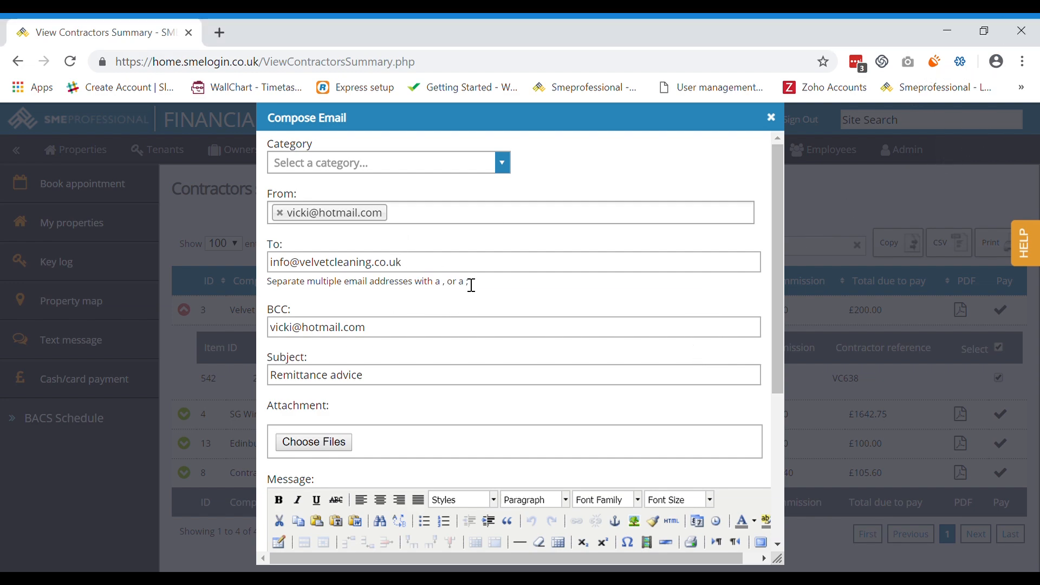
{"action": "scroll", "coordinate": [477, 292], "scroll_direction": "down", "scroll_amount": 5}
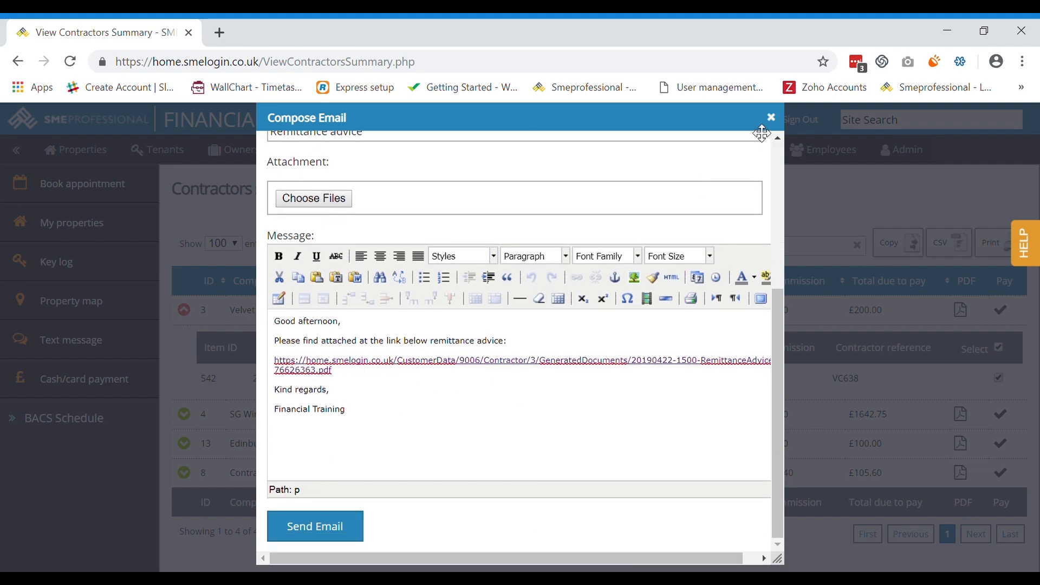
{"action": "left_click", "coordinate": [771, 117]}
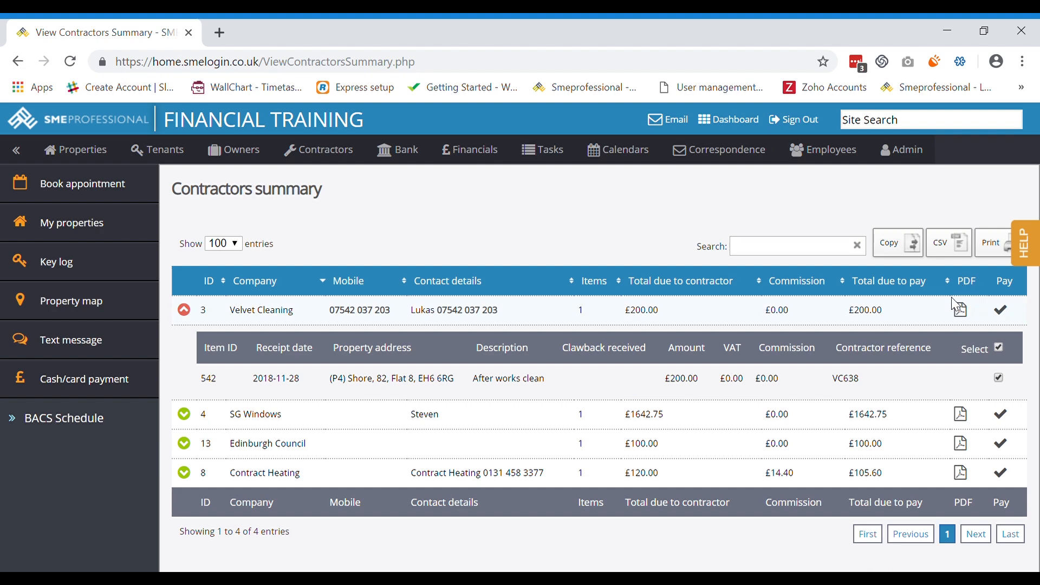
Step: Pay Velvet Cleaning, SG Windows, Edinburgh Council and Contract Heating, adding each payment to the BACS schedule
{"action": "left_click", "coordinate": [1002, 311]}
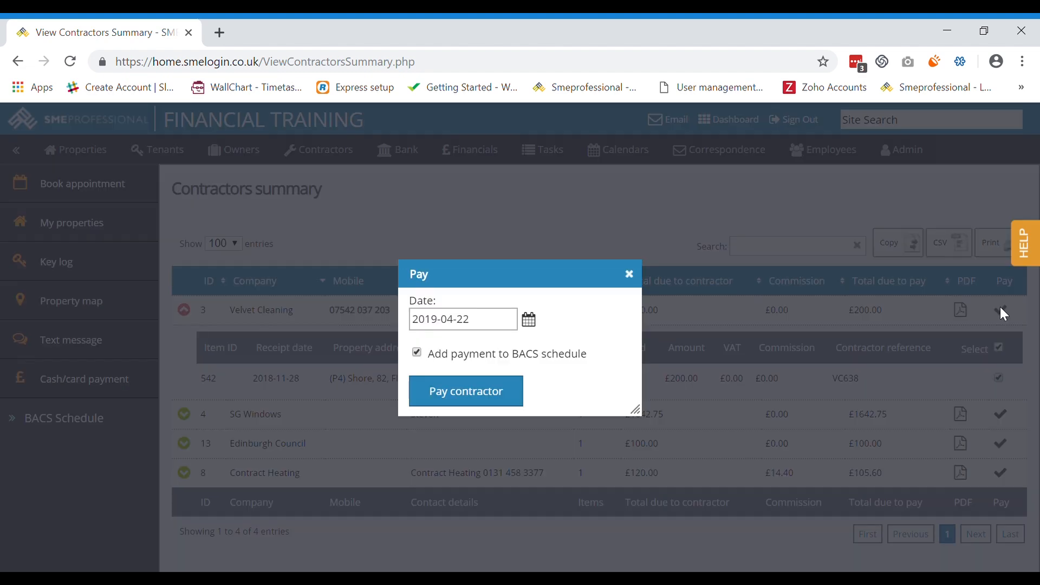
{"action": "left_click", "coordinate": [488, 392]}
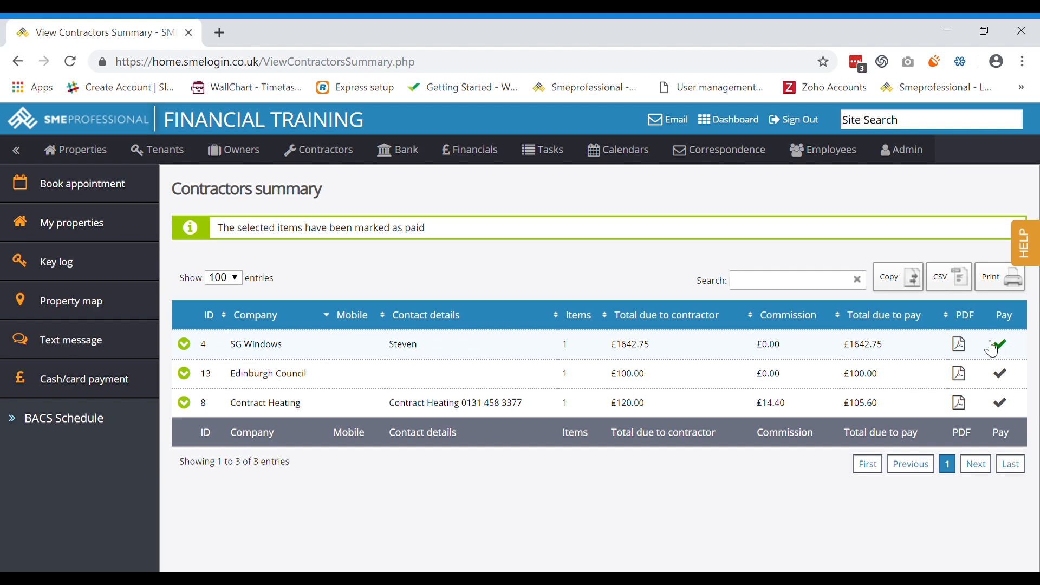
{"action": "left_click", "coordinate": [1003, 346]}
{"action": "left_click", "coordinate": [509, 392]}
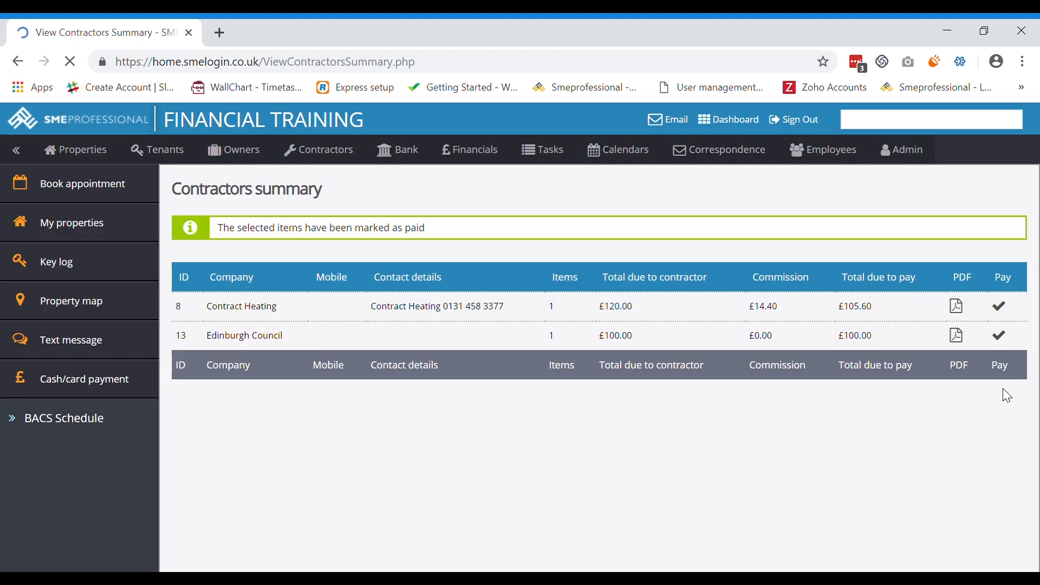
{"action": "left_click", "coordinate": [1000, 345]}
{"action": "left_click", "coordinate": [472, 390]}
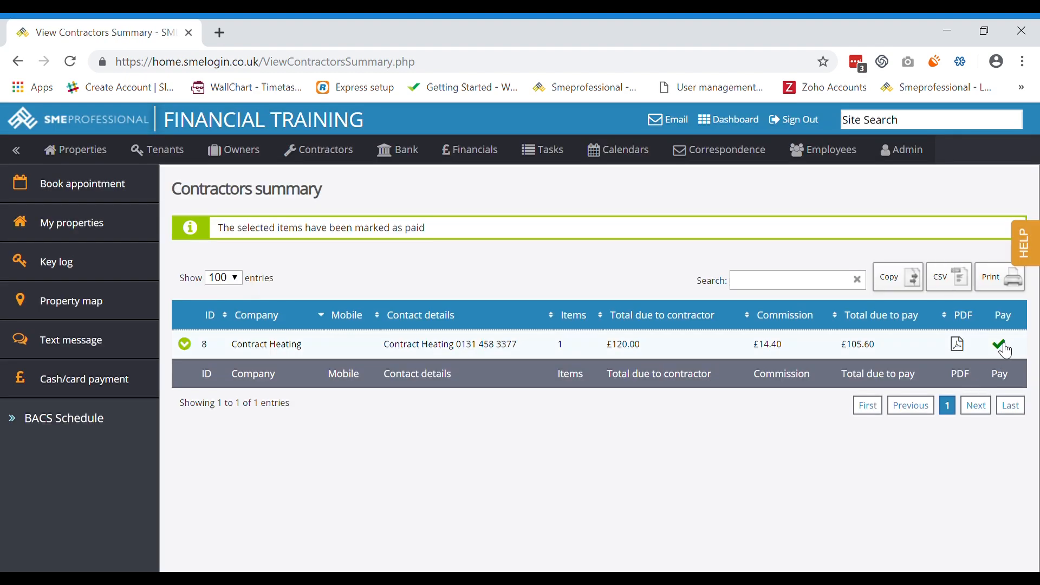
{"action": "left_click", "coordinate": [701, 346]}
{"action": "left_click", "coordinate": [456, 391]}
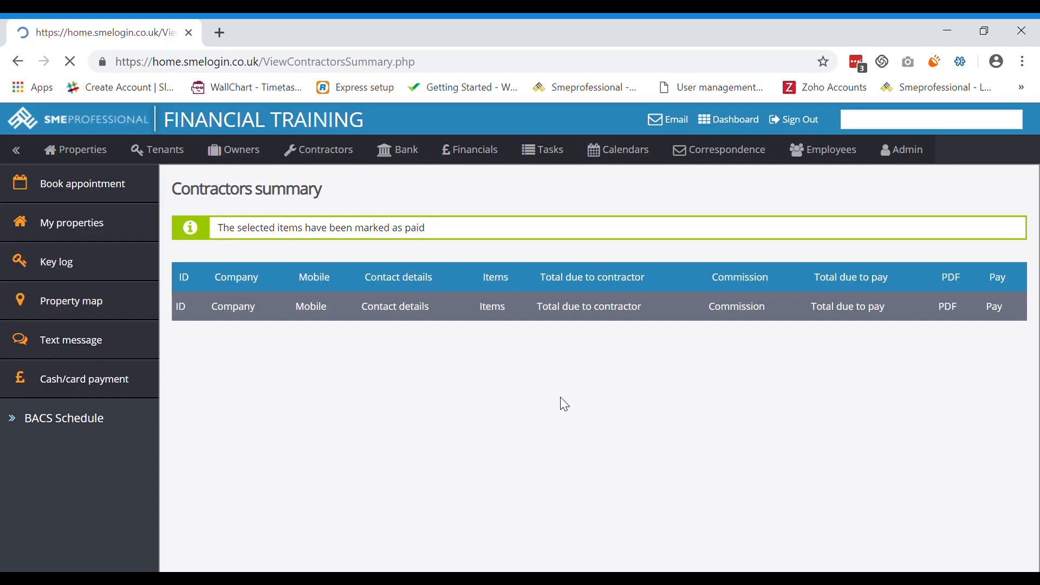
Step: Open the BACS schedule from the contractors summary and examine the contractor payments added to it
{"action": "left_click", "coordinate": [82, 428]}
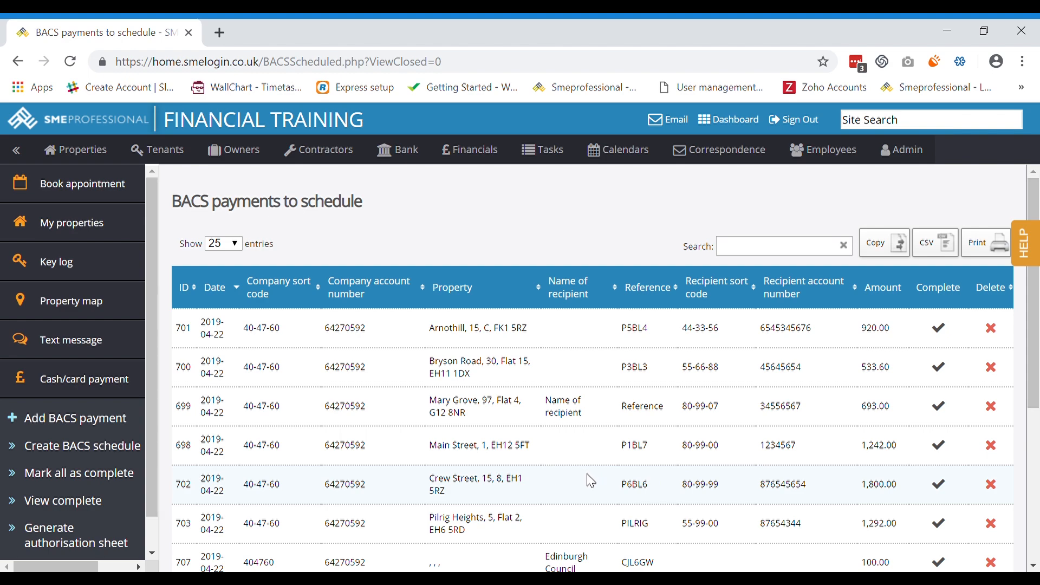
{"action": "scroll", "coordinate": [591, 481], "scroll_direction": "down", "scroll_amount": 1}
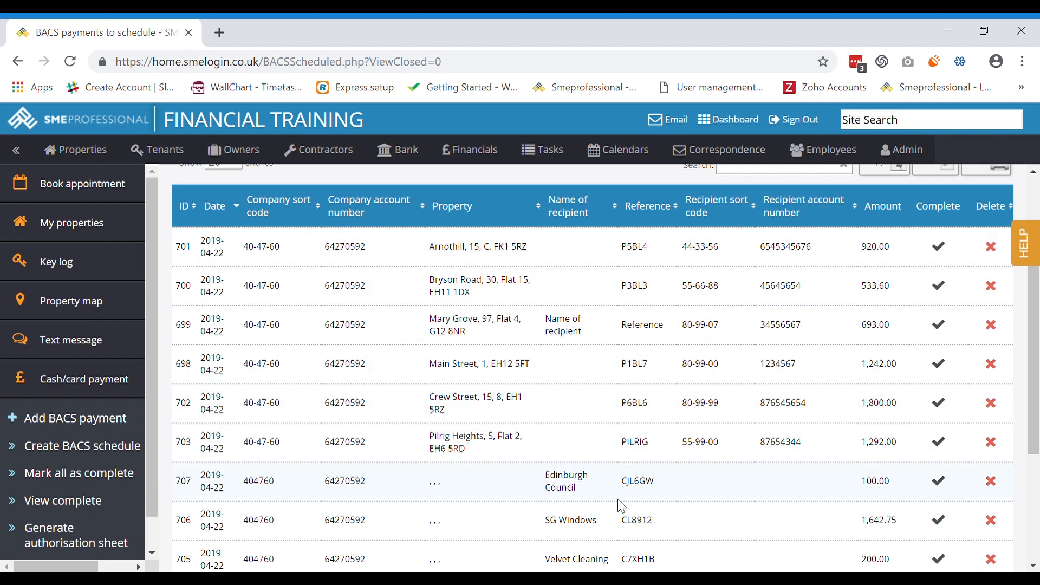
{"action": "scroll", "coordinate": [584, 467], "scroll_direction": "down", "scroll_amount": 2}
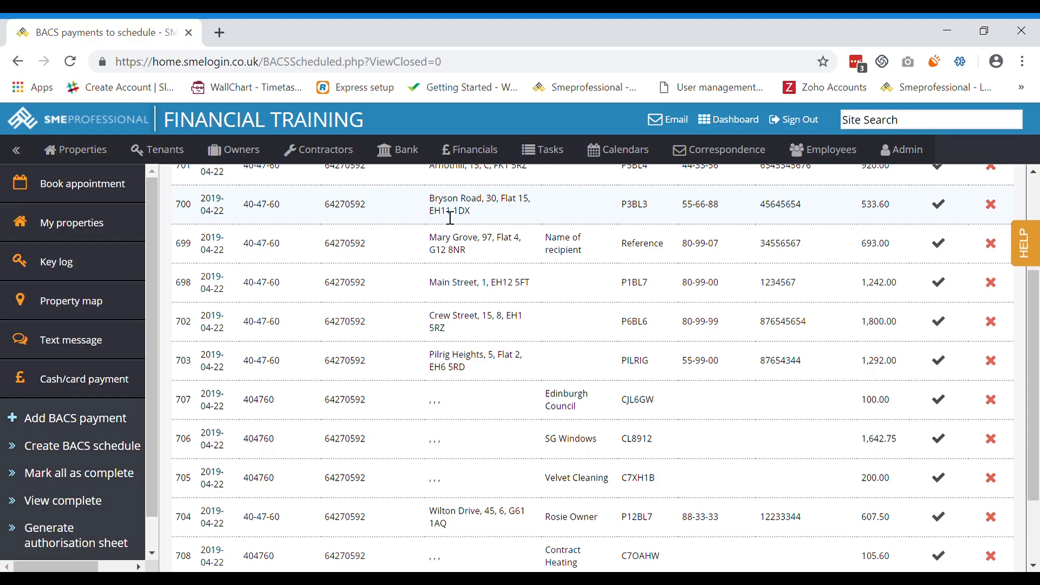
Step: Start a landlord expense in the landlord deductions for the Arnothill property, with description New Boiler and an amount due of £2000
{"action": "left_click", "coordinate": [476, 152]}
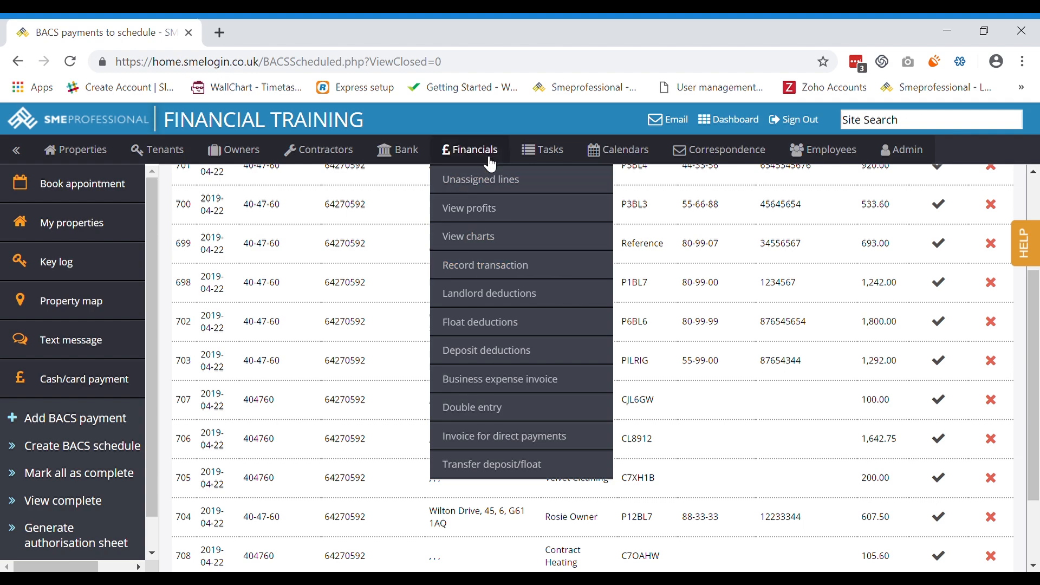
{"action": "left_click", "coordinate": [472, 284]}
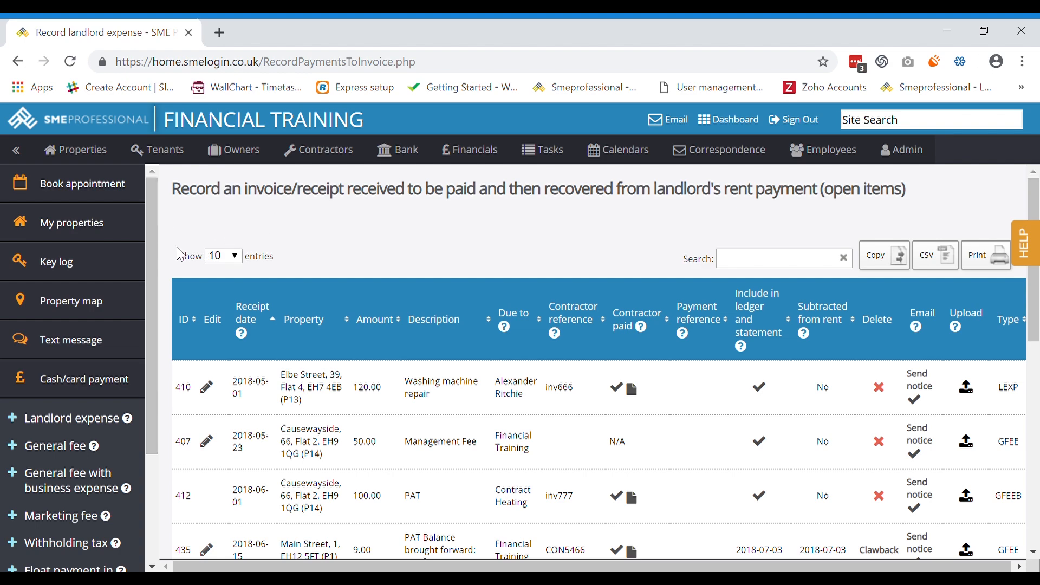
{"action": "scroll", "coordinate": [148, 285], "scroll_direction": "down", "scroll_amount": 3}
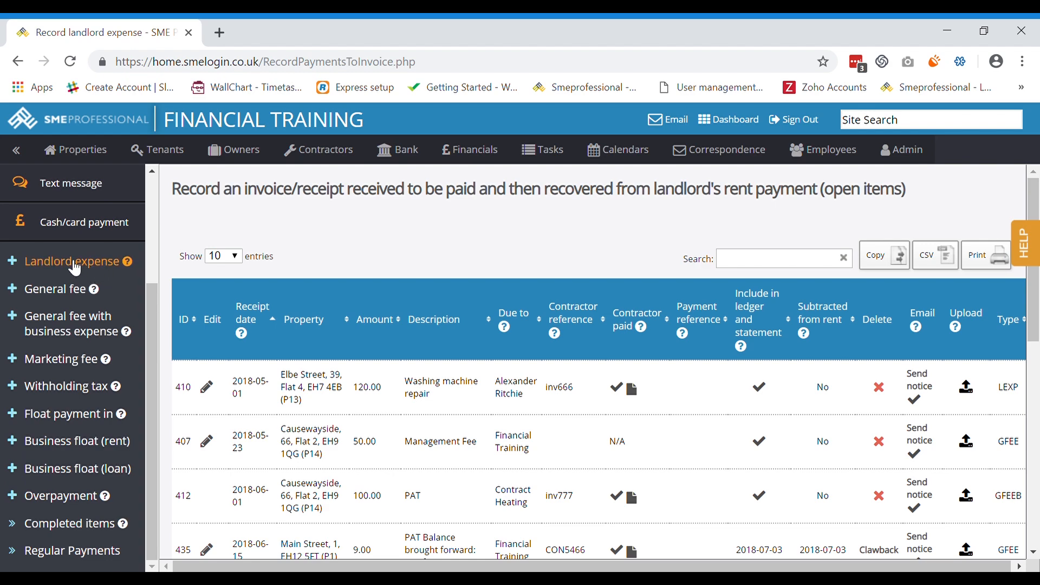
{"action": "left_click", "coordinate": [76, 265]}
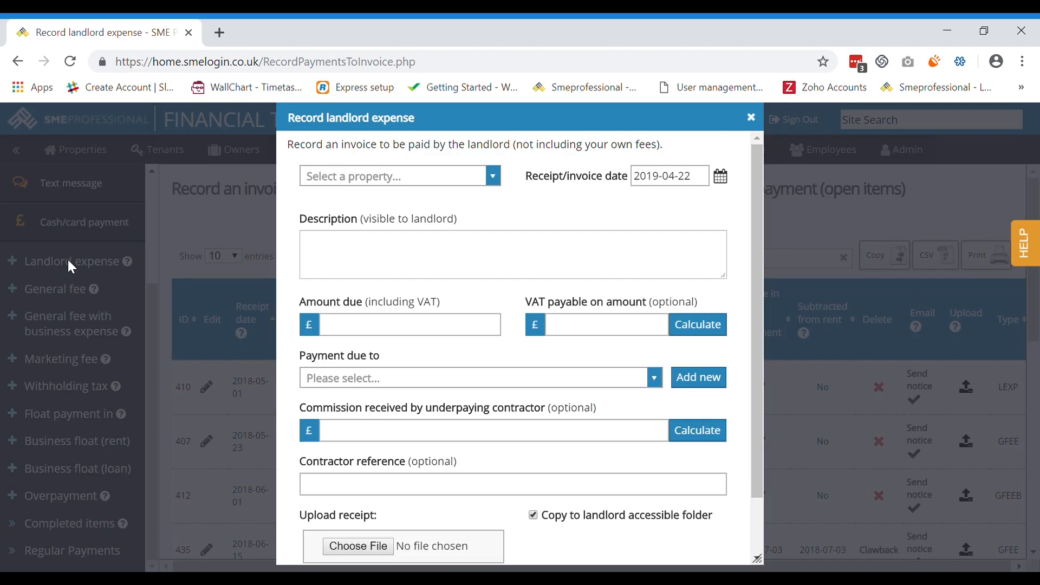
{"action": "left_click", "coordinate": [406, 179]}
{"action": "left_click", "coordinate": [382, 226]}
{"action": "left_click", "coordinate": [391, 251]}
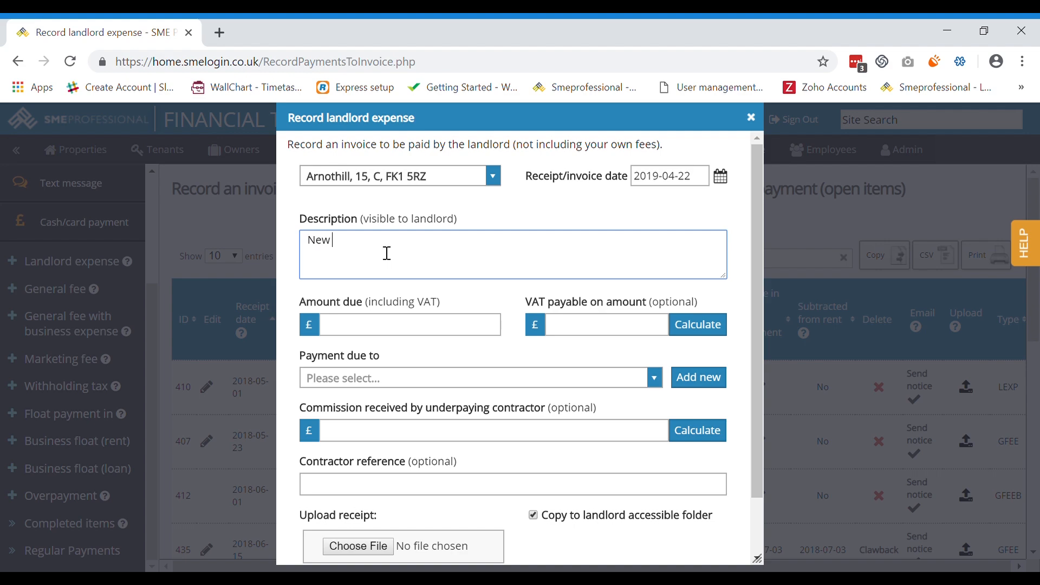
{"action": "key", "text": "BackSpace"}
{"action": "left_click", "coordinate": [403, 329]}
{"action": "type", "text": "2000"}
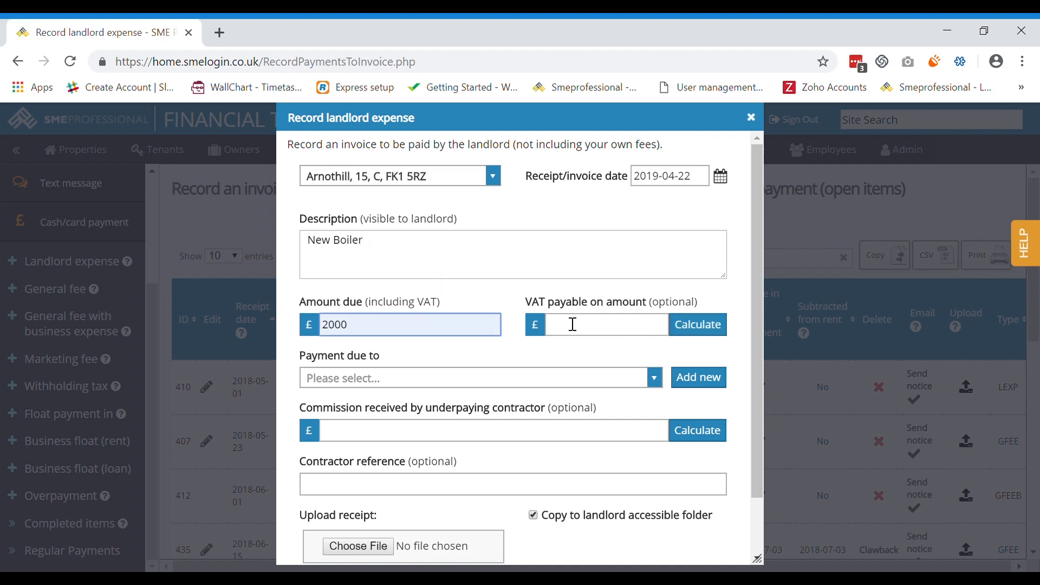
Step: Calculate the VAT payable on the boiler expense and set the payment as due to Contract Heating (12%)
{"action": "left_click", "coordinate": [694, 337]}
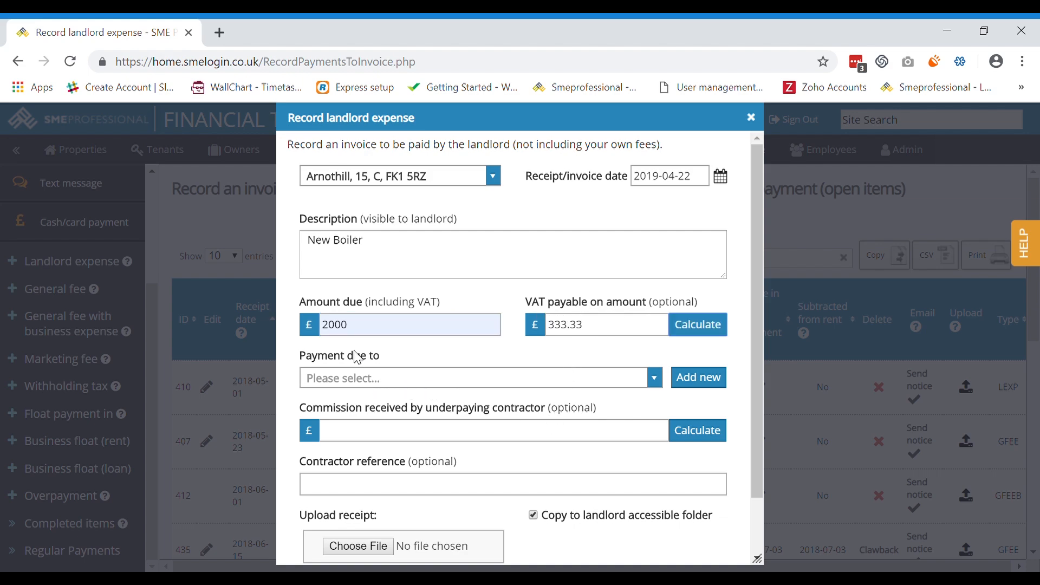
{"action": "left_click", "coordinate": [365, 386]}
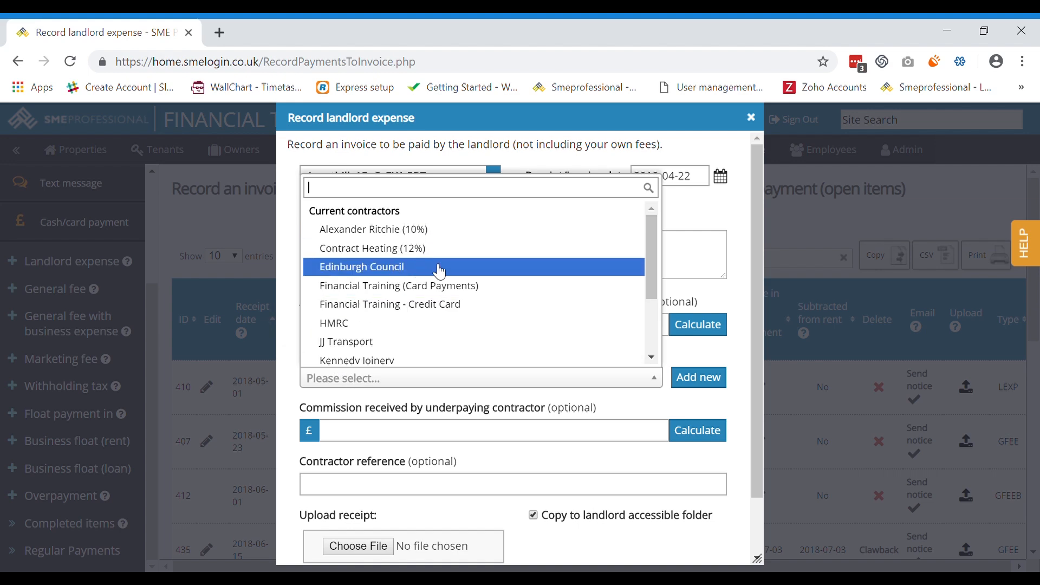
{"action": "left_click", "coordinate": [414, 250]}
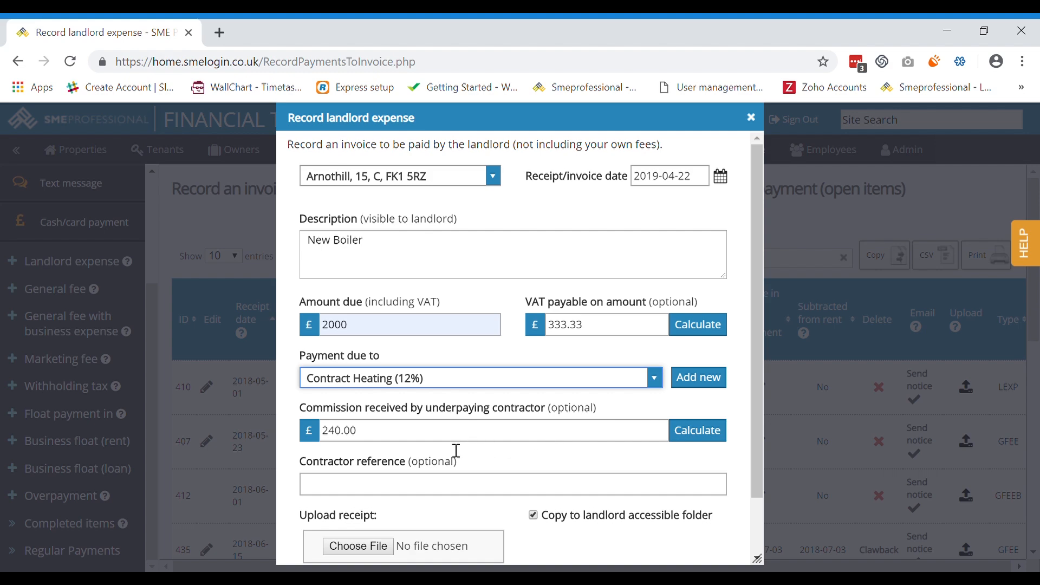
Step: Clear the contractor commission and submit the landlord expense without a contractor reference or receipt
{"action": "left_click", "coordinate": [424, 440]}
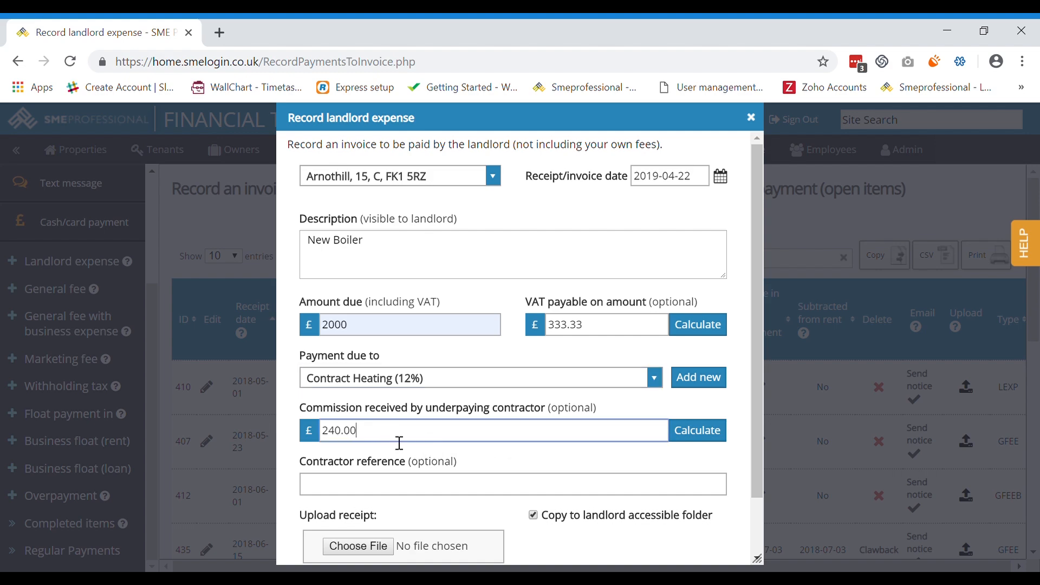
{"action": "key", "text": "BackSpace"}
{"action": "key", "text": "BackSpace"}
{"action": "key", "text": "BackSpace"}
{"action": "key", "text": "BackSpace"}
{"action": "key", "text": "BackSpace"}
{"action": "key", "text": "BackSpace"}
{"action": "scroll", "coordinate": [421, 488], "scroll_direction": "down", "scroll_amount": 1}
{"action": "left_click", "coordinate": [348, 423]}
{"action": "left_click", "coordinate": [490, 399]}
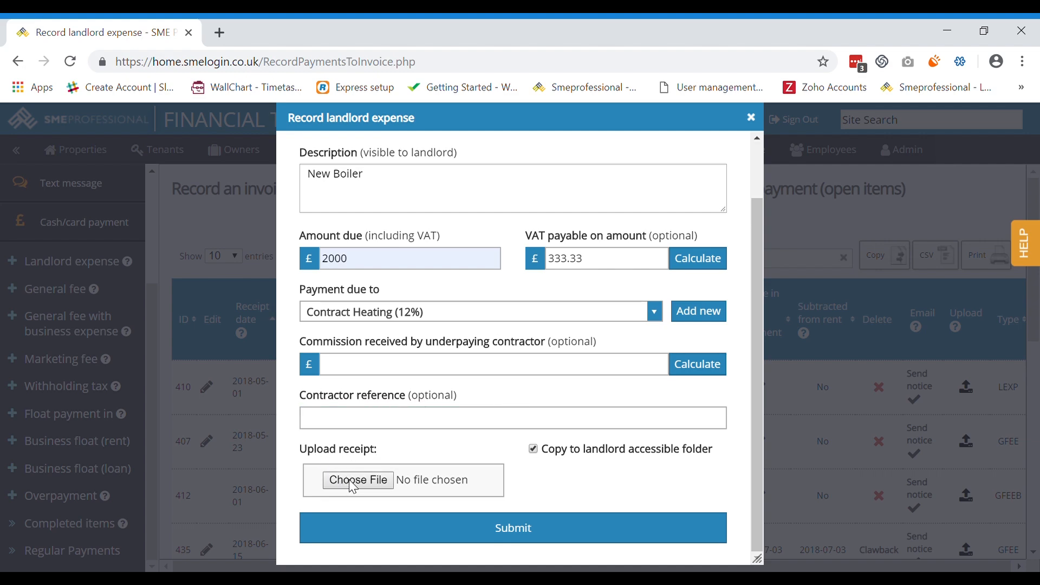
{"action": "left_click", "coordinate": [417, 536]}
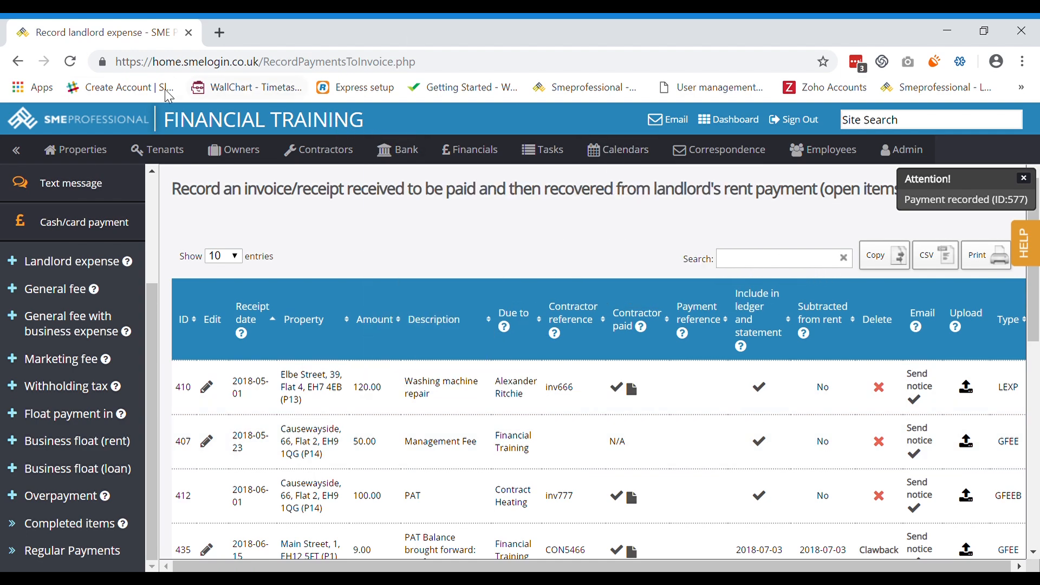
{"action": "mouse_move", "coordinate": [477, 156]}
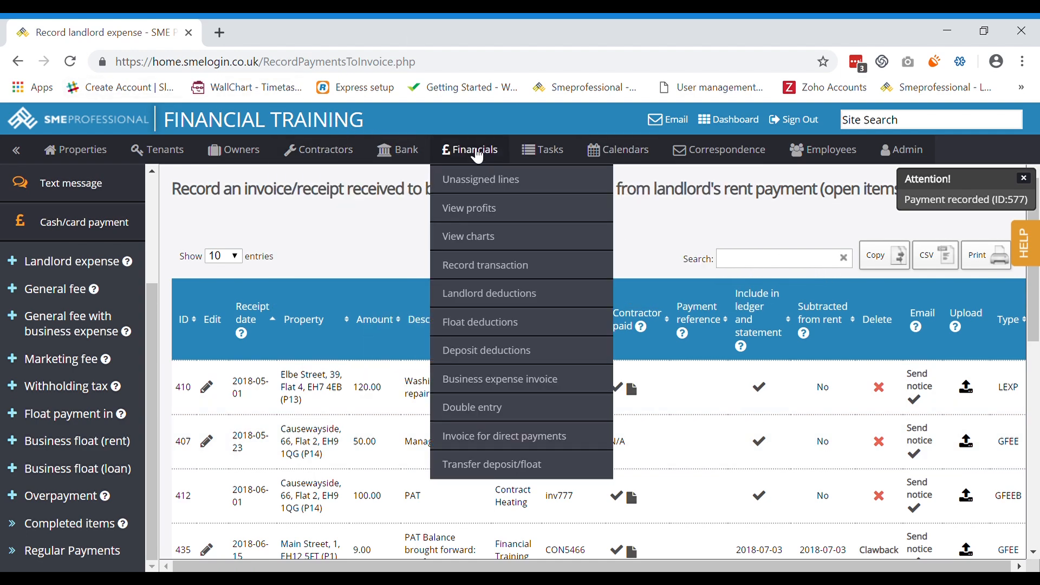
Step: Open the landlord deductions and search the open items for 2000, clearing the search when finished
{"action": "left_click", "coordinate": [502, 296]}
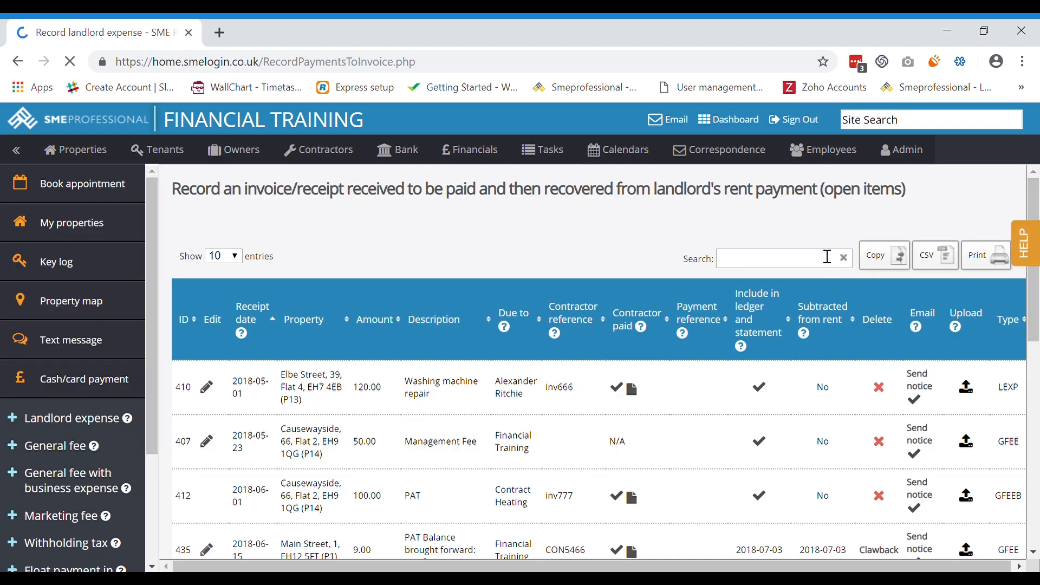
{"action": "left_click", "coordinate": [807, 266]}
{"action": "type", "text": "2000"}
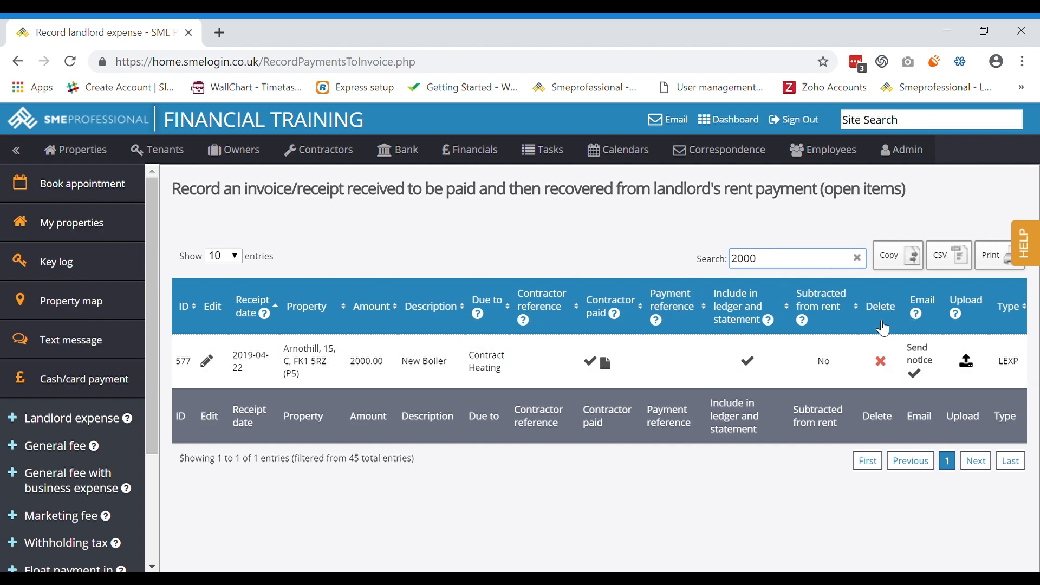
{"action": "left_click", "coordinate": [858, 259]}
{"action": "left_click_drag", "start_coordinate": [151, 199], "coordinate": [161, 339]}
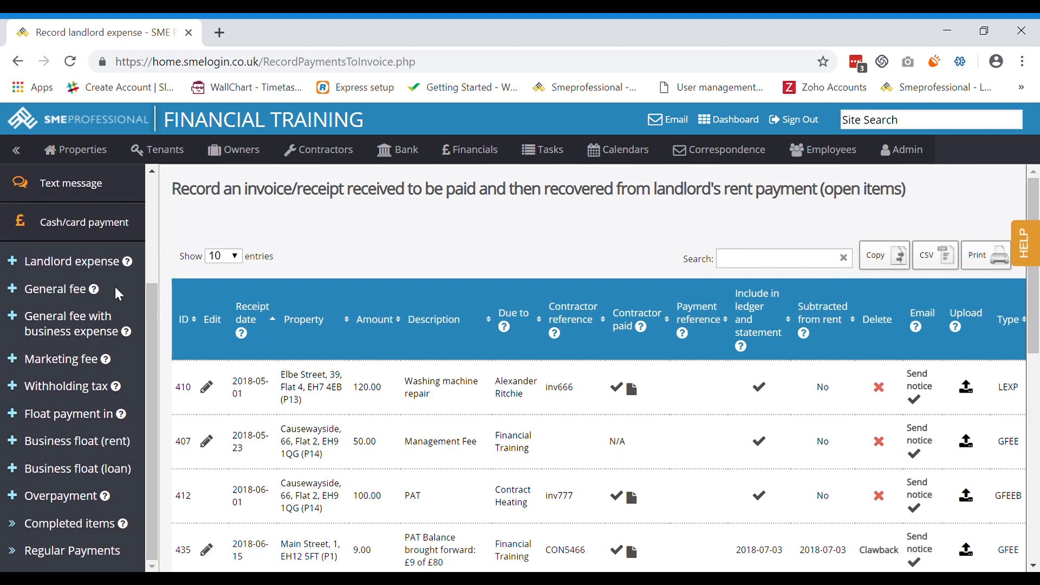
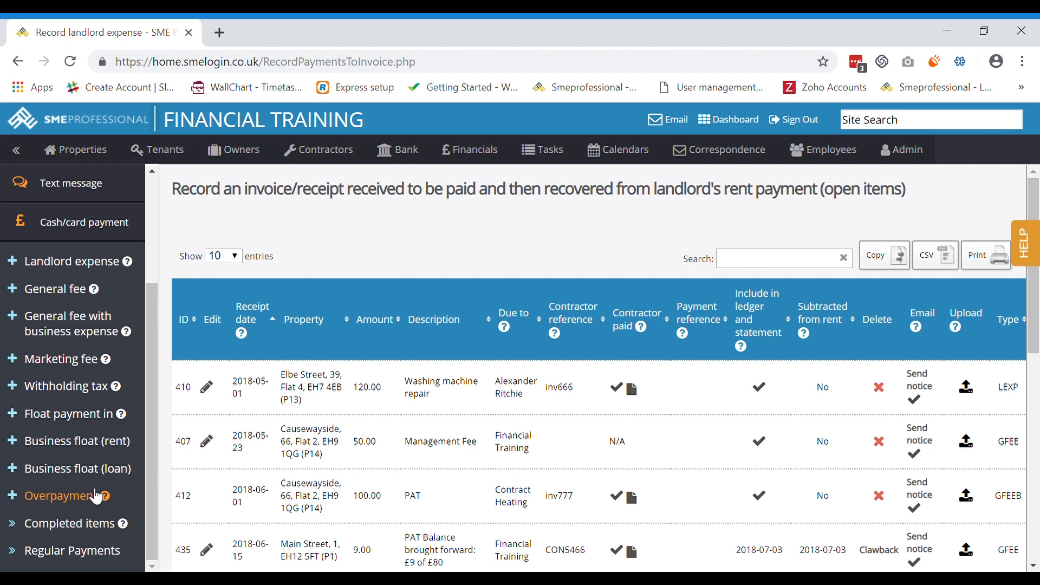
{"action": "scroll", "coordinate": [1036, 347], "scroll_direction": "down", "scroll_amount": 1}
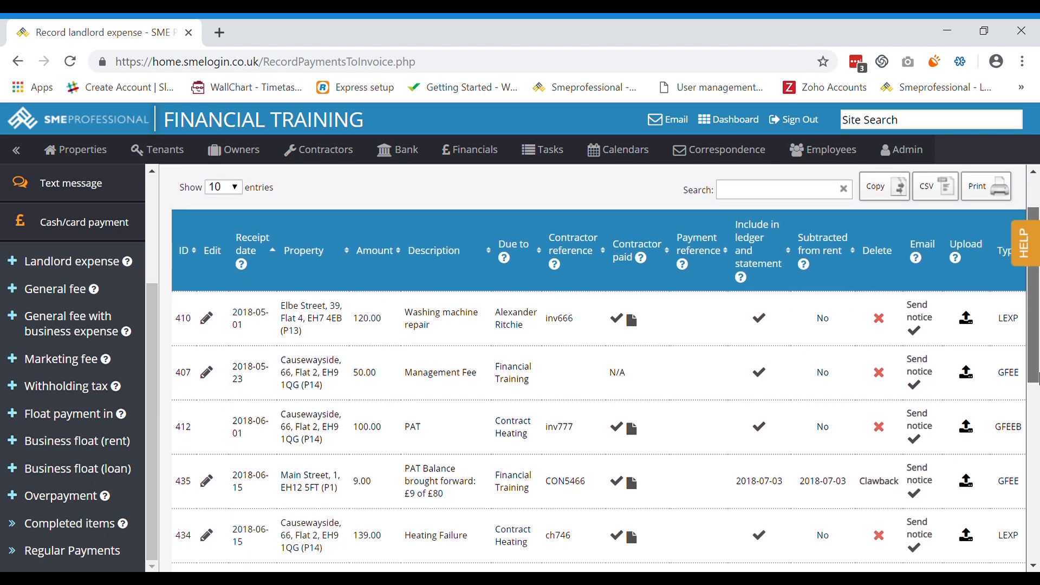
Step: Open a new regular payment form for landlord deductions and review its fields and payment period options
{"action": "left_click", "coordinate": [64, 554]}
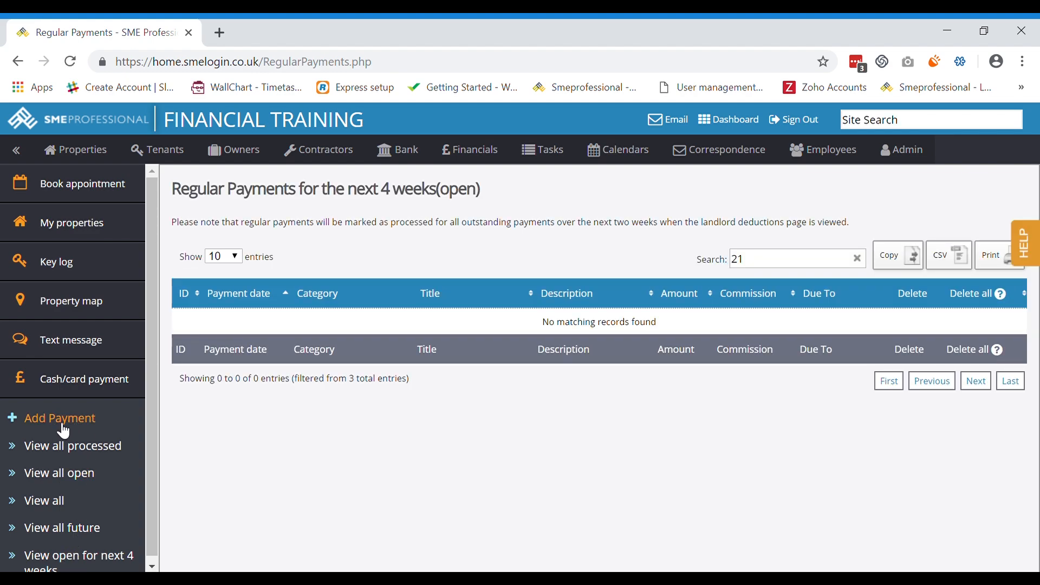
{"action": "left_click", "coordinate": [60, 427]}
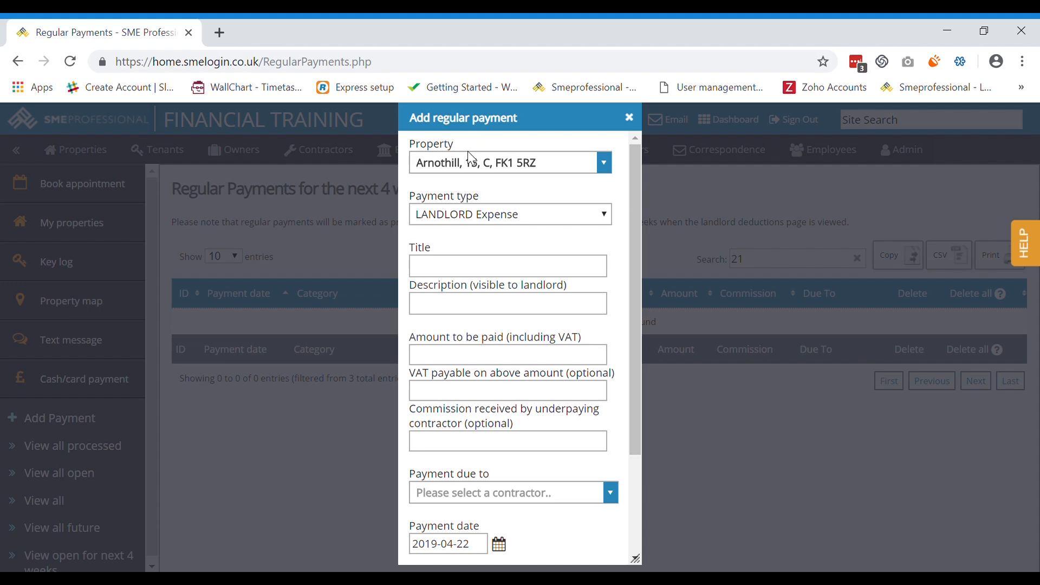
{"action": "left_click_drag", "start_coordinate": [630, 191], "coordinate": [589, 341]}
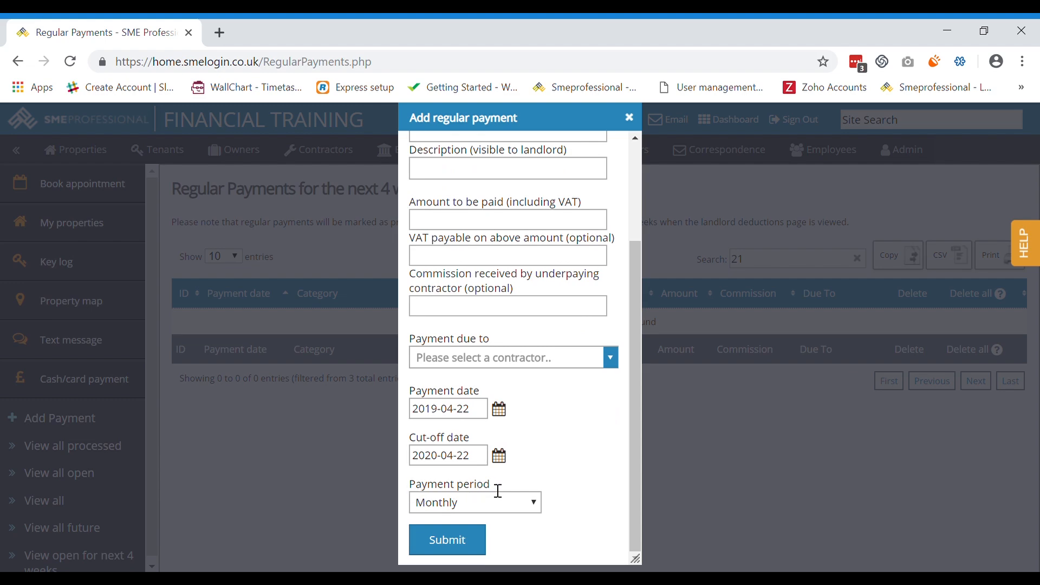
{"action": "left_click", "coordinate": [502, 508]}
{"action": "left_click", "coordinate": [564, 471]}
{"action": "left_click_drag", "start_coordinate": [632, 489], "coordinate": [632, 367]}
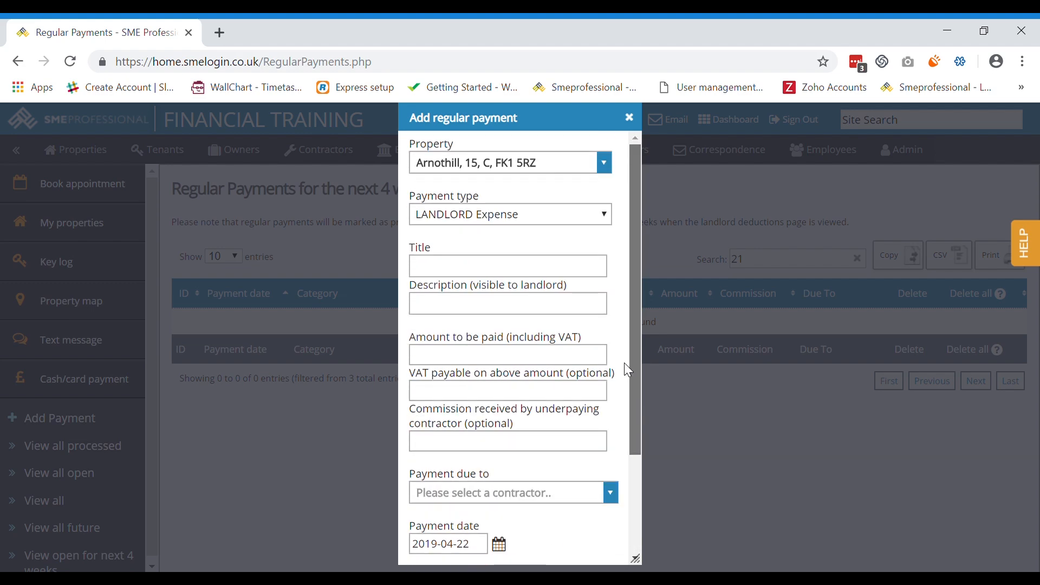
Step: Switch the regular payment's type to General Fee, review its fields, and close the form without submitting
{"action": "left_click", "coordinate": [473, 216]}
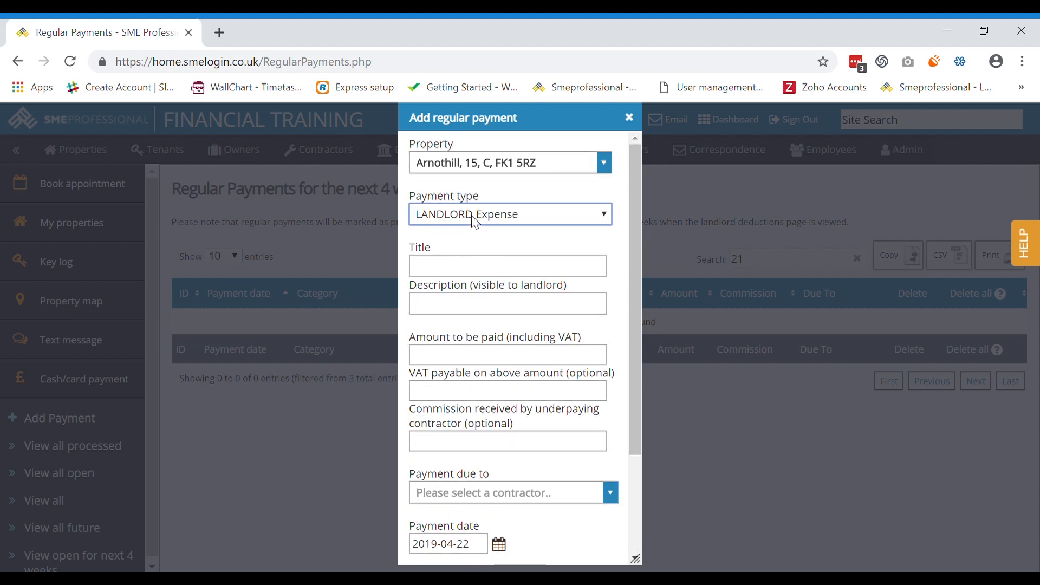
{"action": "left_click", "coordinate": [485, 251]}
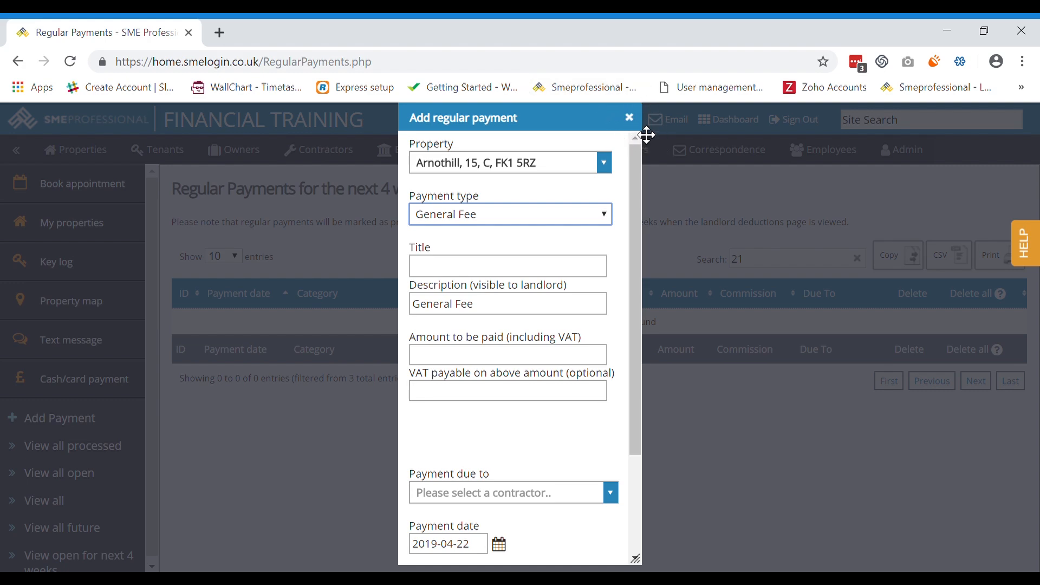
{"action": "scroll", "coordinate": [524, 390], "scroll_direction": "down", "scroll_amount": 3}
{"action": "scroll", "coordinate": [585, 306], "scroll_direction": "up", "scroll_amount": 3}
{"action": "left_click", "coordinate": [636, 124]}
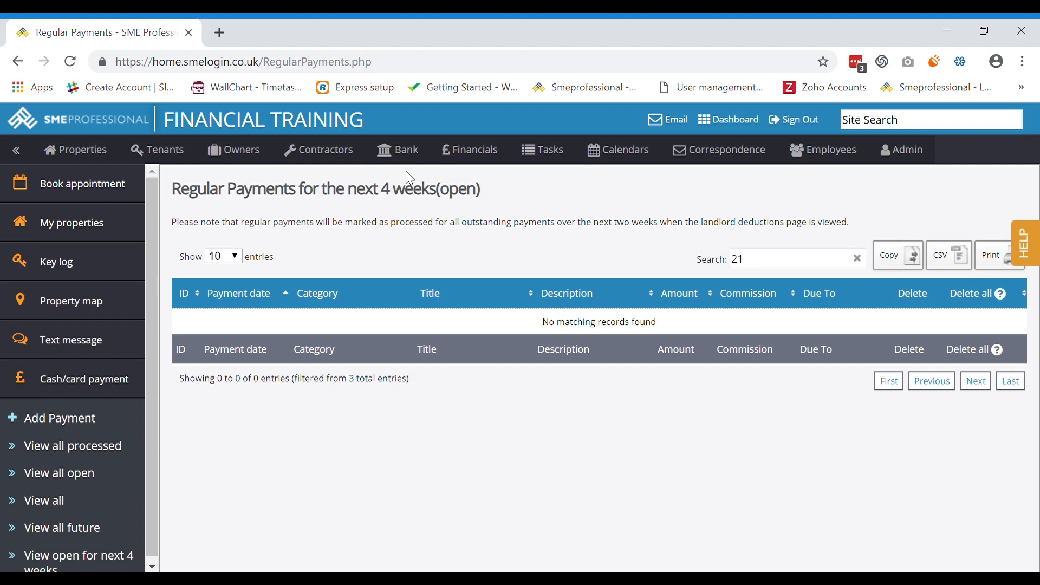
Step: Open the profits view and examine the revenue lines of the management accounts
{"action": "mouse_move", "coordinate": [462, 158]}
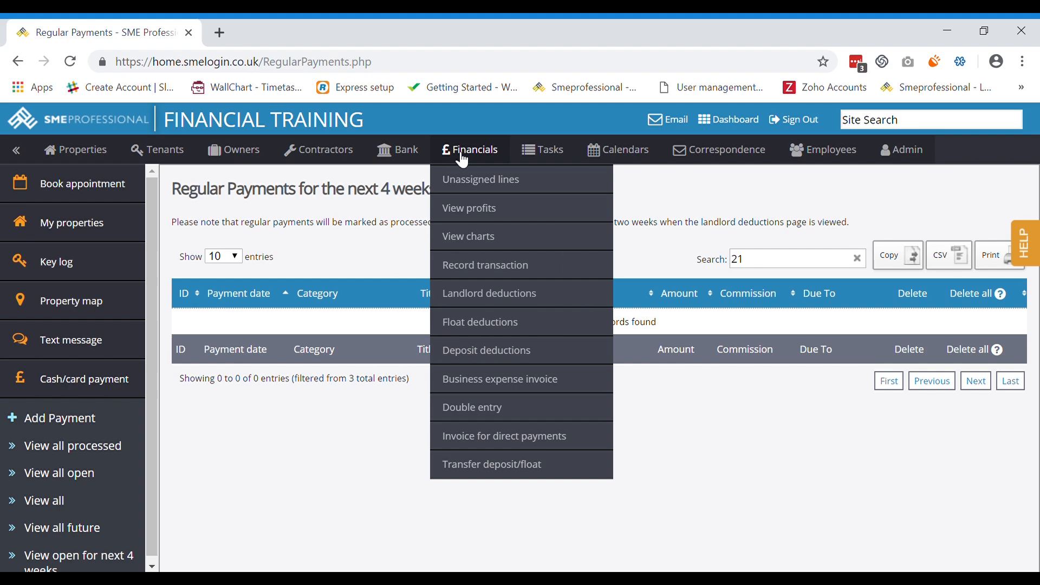
{"action": "left_click", "coordinate": [486, 222]}
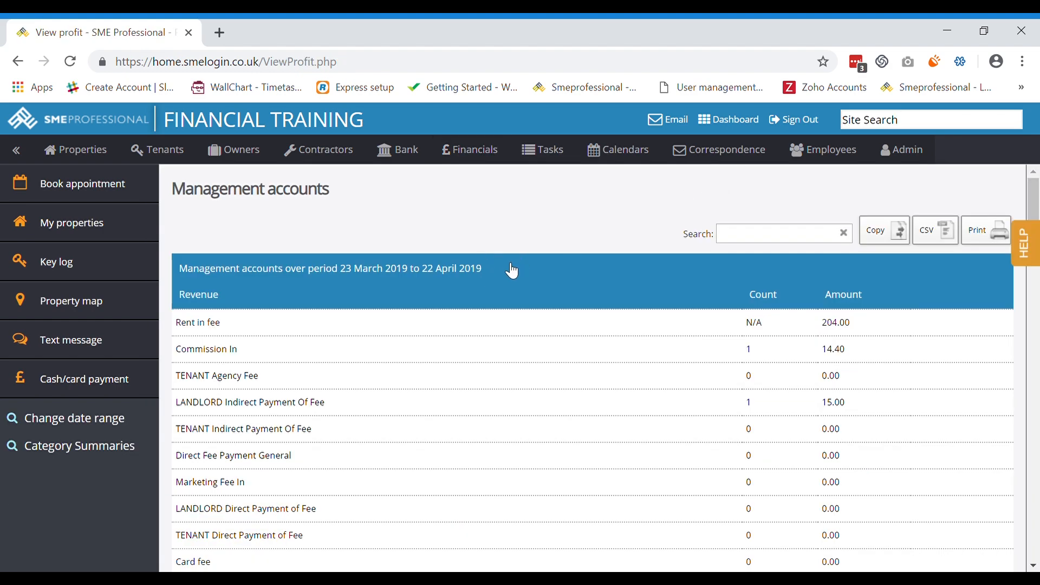
{"action": "scroll", "coordinate": [516, 270], "scroll_direction": "down", "scroll_amount": 2}
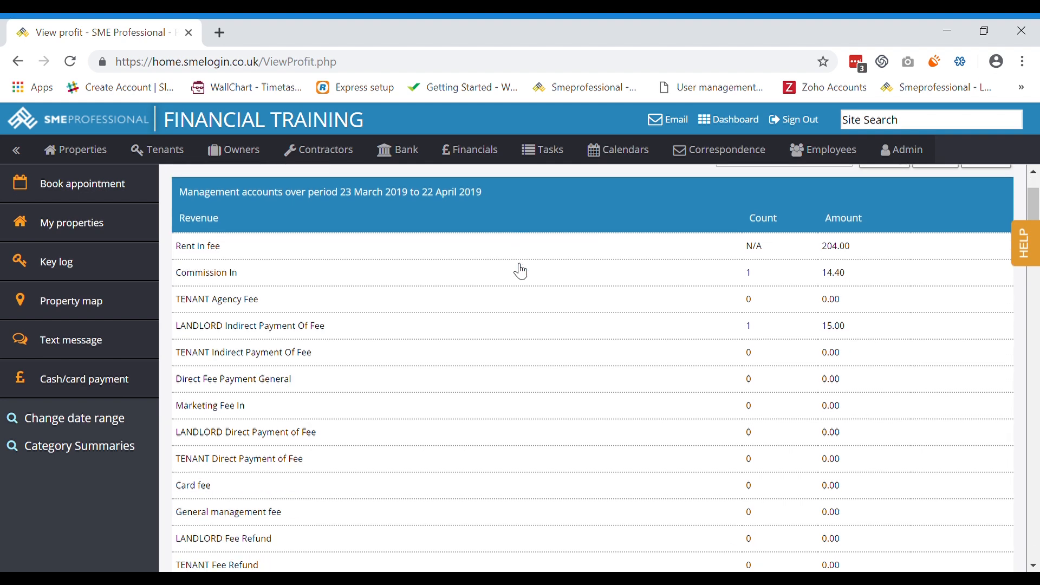
{"action": "scroll", "coordinate": [517, 270], "scroll_direction": "up", "scroll_amount": 2}
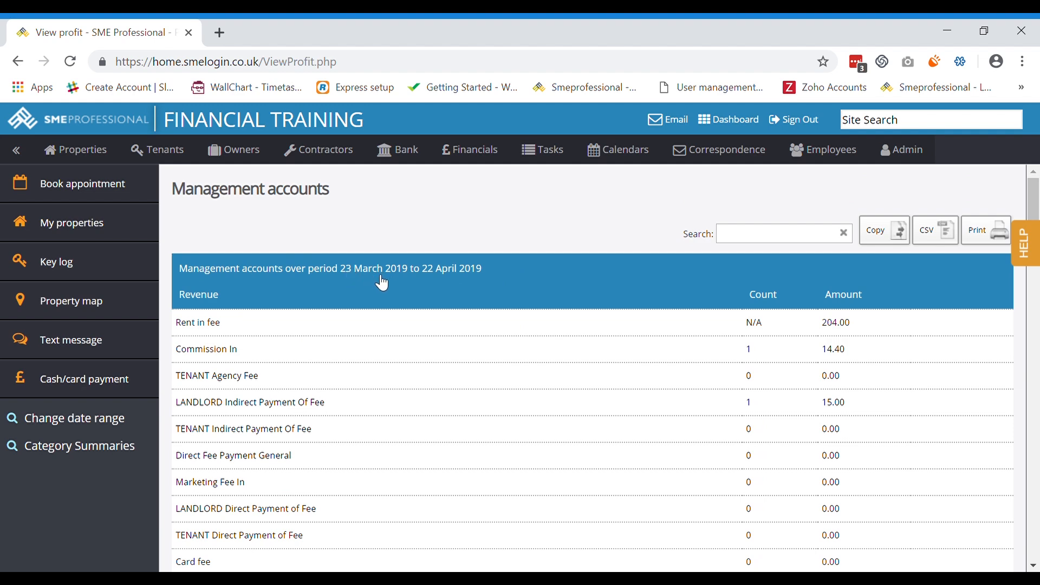
{"action": "scroll", "coordinate": [363, 301], "scroll_direction": "down", "scroll_amount": 2}
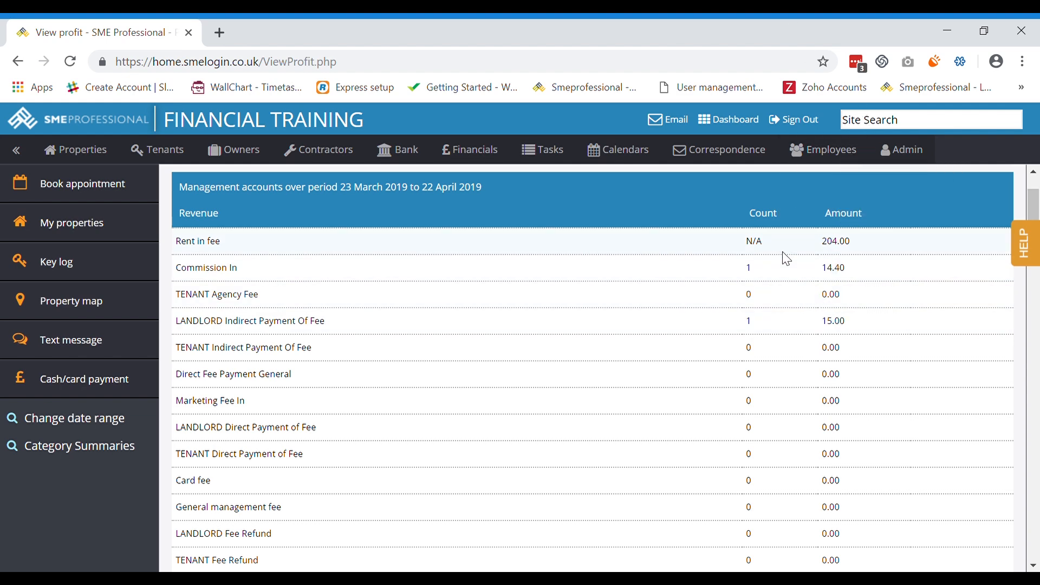
{"action": "scroll", "coordinate": [795, 214], "scroll_direction": "down", "scroll_amount": 1}
{"action": "scroll", "coordinate": [795, 214], "scroll_direction": "down", "scroll_amount": 1}
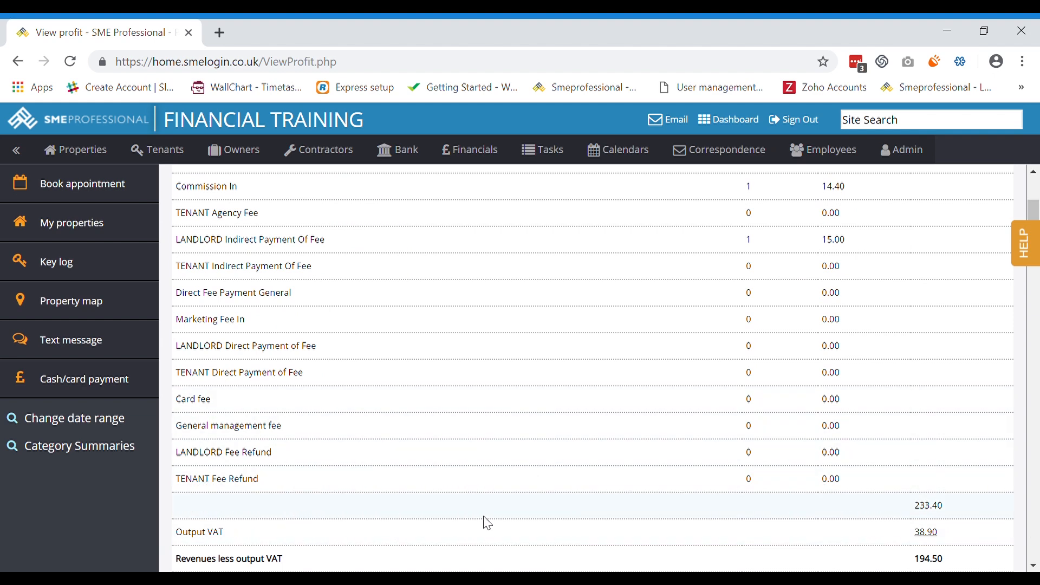
Step: Examine the total revenue, output VAT and revenue less output VAT in the management accounts
{"action": "left_click_drag", "start_coordinate": [956, 514], "coordinate": [908, 515]}
{"action": "left_click", "coordinate": [973, 515]}
{"action": "left_click_drag", "start_coordinate": [954, 529], "coordinate": [906, 542]}
{"action": "scroll", "coordinate": [910, 541], "scroll_direction": "down", "scroll_amount": 3}
{"action": "left_click", "coordinate": [945, 492]}
{"action": "left_click_drag", "start_coordinate": [944, 492], "coordinate": [916, 493]}
{"action": "left_click", "coordinate": [938, 485]}
{"action": "left_click_drag", "start_coordinate": [954, 429], "coordinate": [918, 434]}
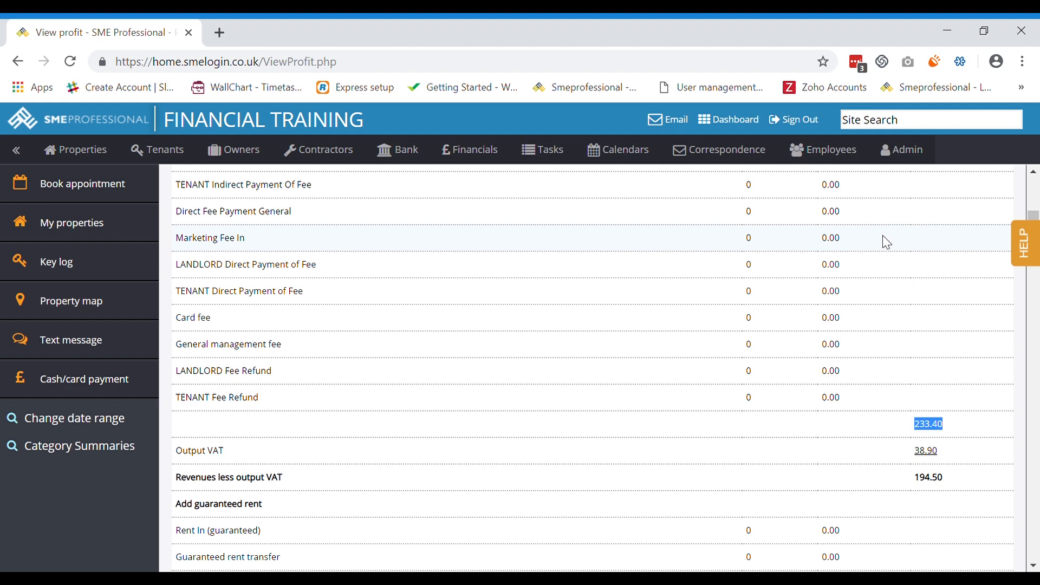
Step: Export the agency revenue from 2019-03-23 to 2019-04-22 and open the downloaded CSV file
{"action": "left_click", "coordinate": [928, 158]}
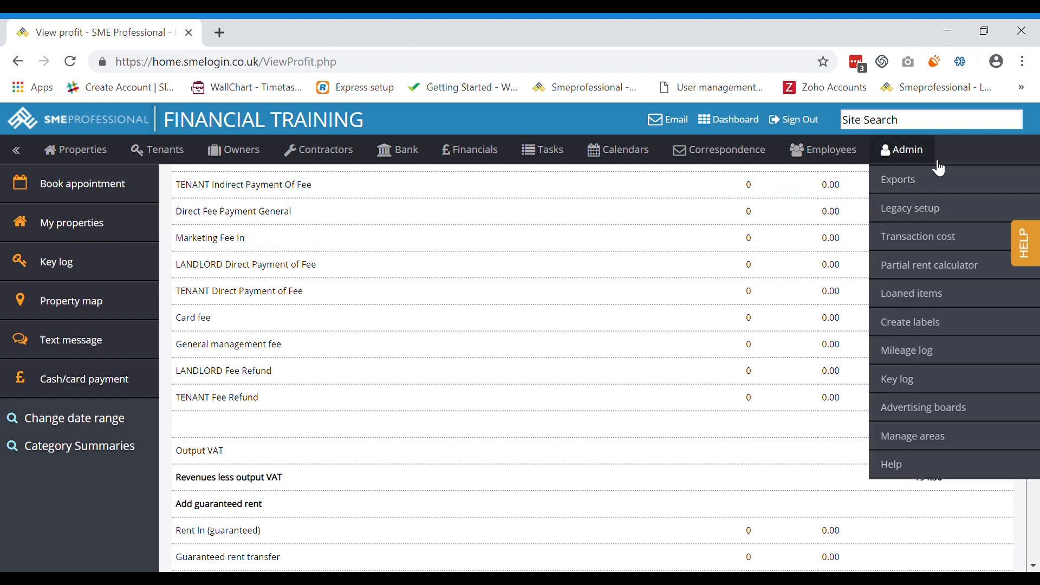
{"action": "left_click", "coordinate": [913, 187]}
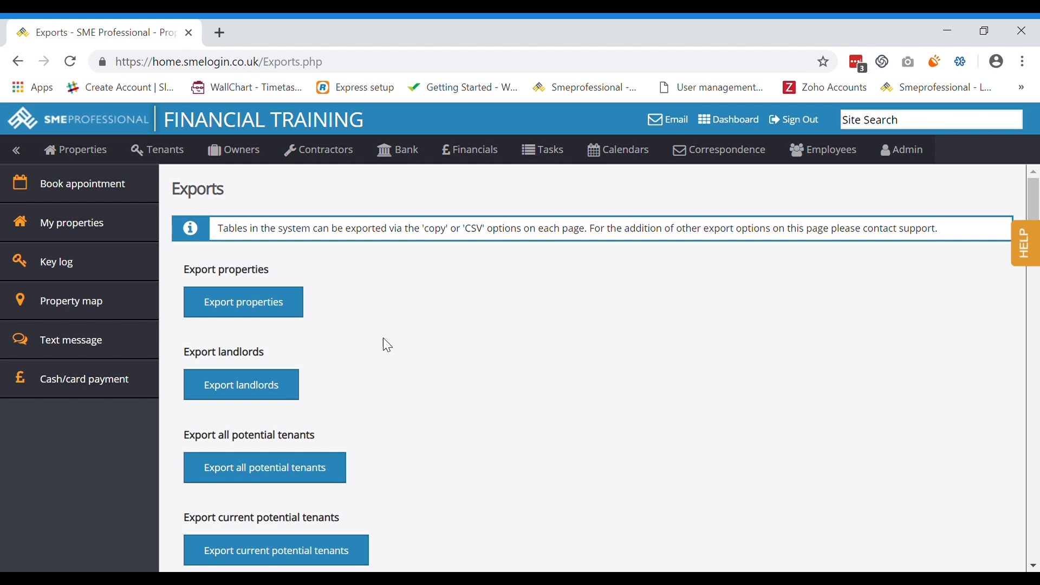
{"action": "scroll", "coordinate": [383, 435], "scroll_direction": "down", "scroll_amount": 3}
{"action": "scroll", "coordinate": [383, 435], "scroll_direction": "down", "scroll_amount": 6}
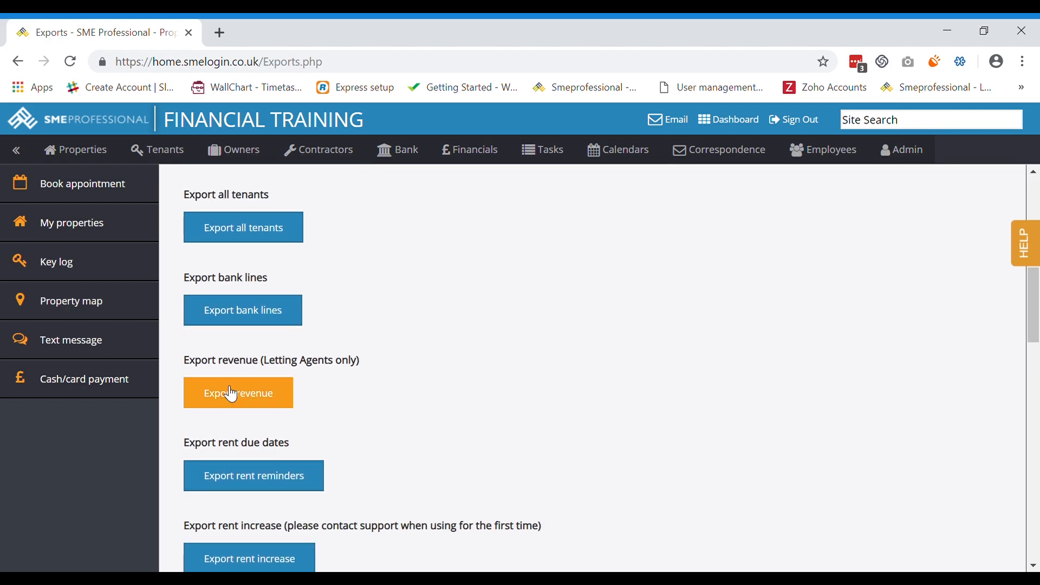
{"action": "left_click", "coordinate": [236, 390]}
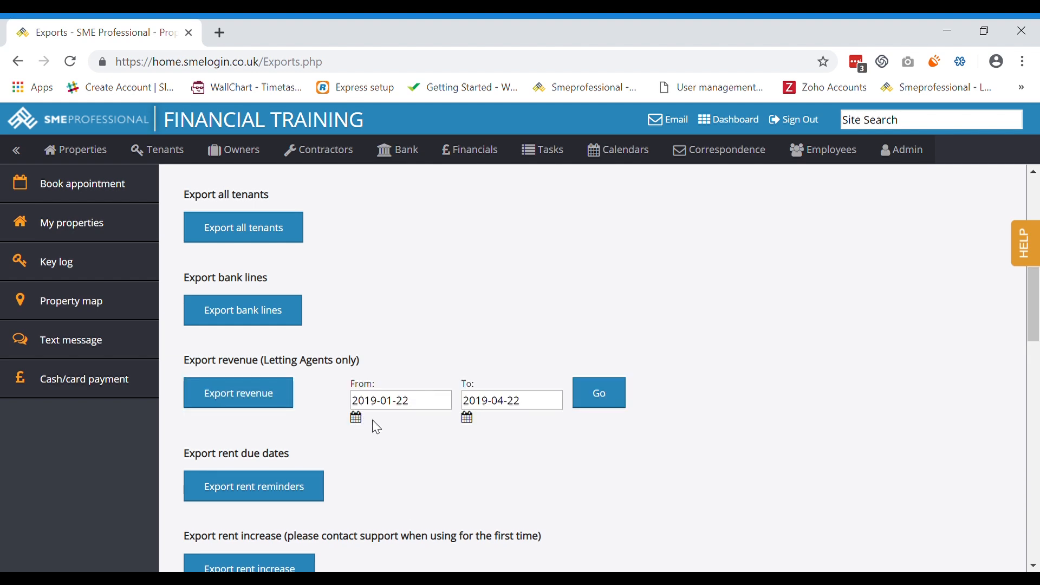
{"action": "left_click", "coordinate": [356, 419]}
{"action": "left_click", "coordinate": [524, 430]}
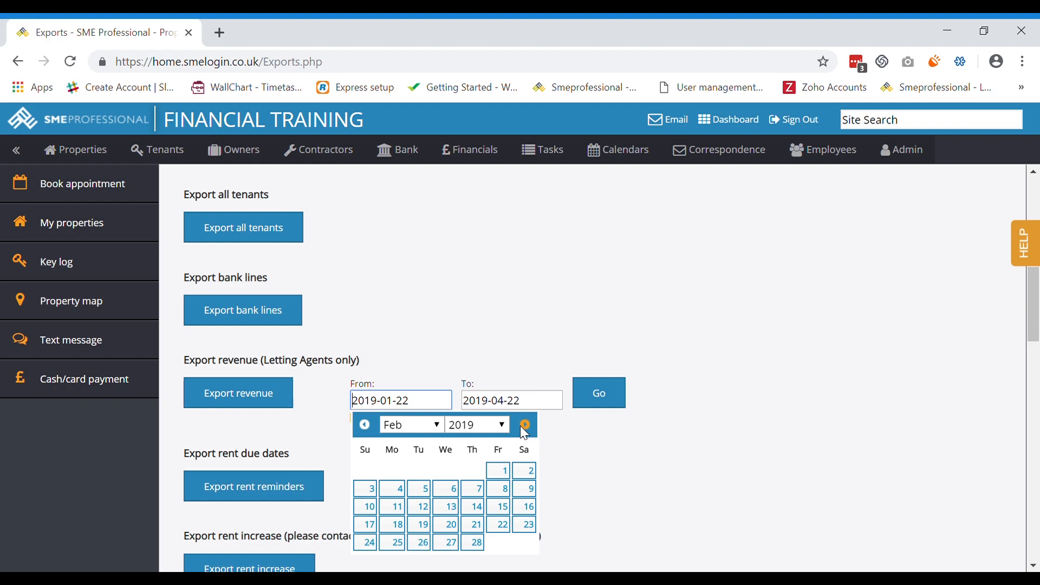
{"action": "left_click", "coordinate": [523, 430]}
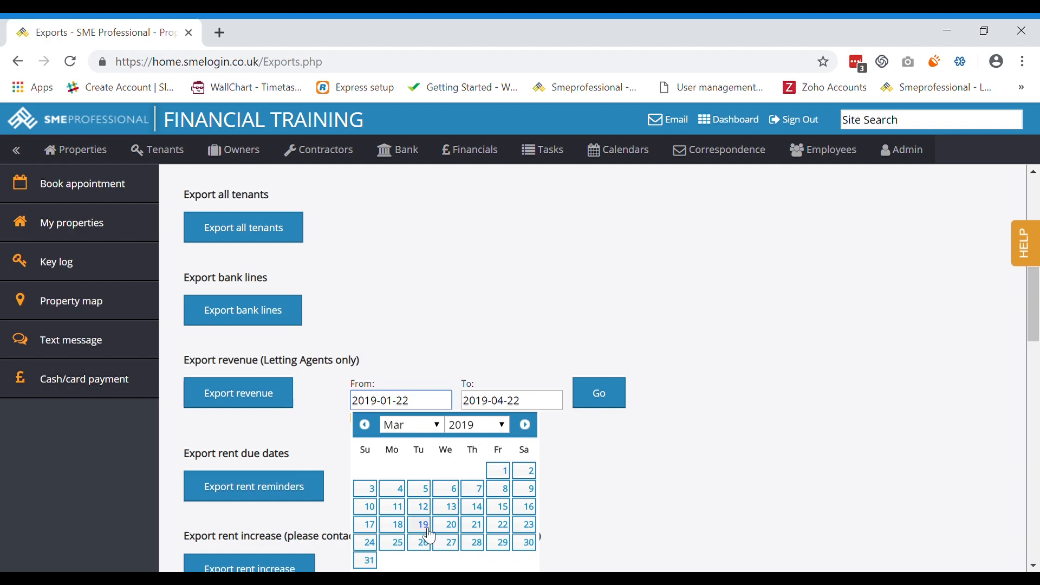
{"action": "left_click", "coordinate": [531, 524]}
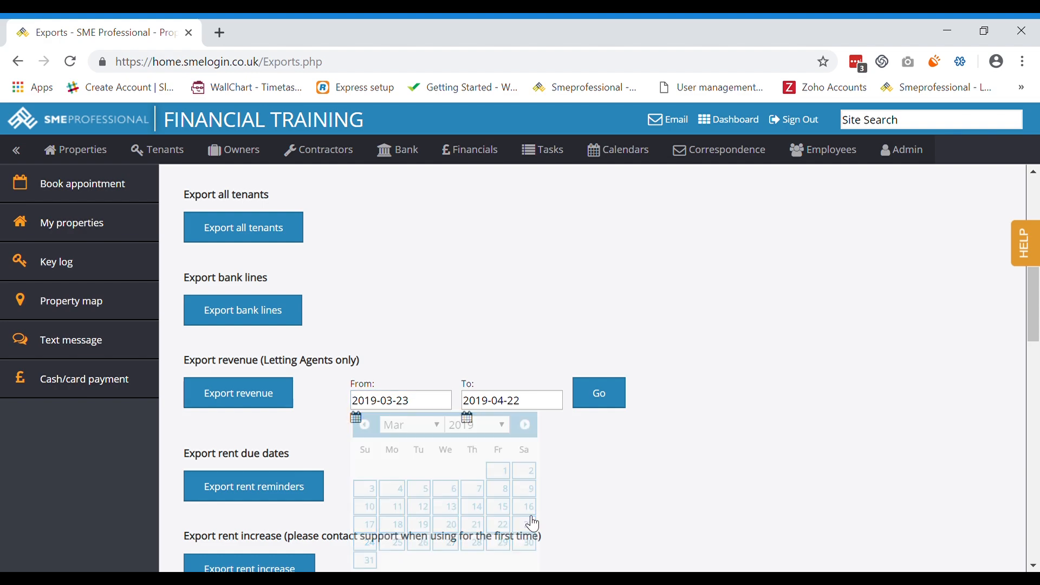
{"action": "left_click", "coordinate": [604, 406]}
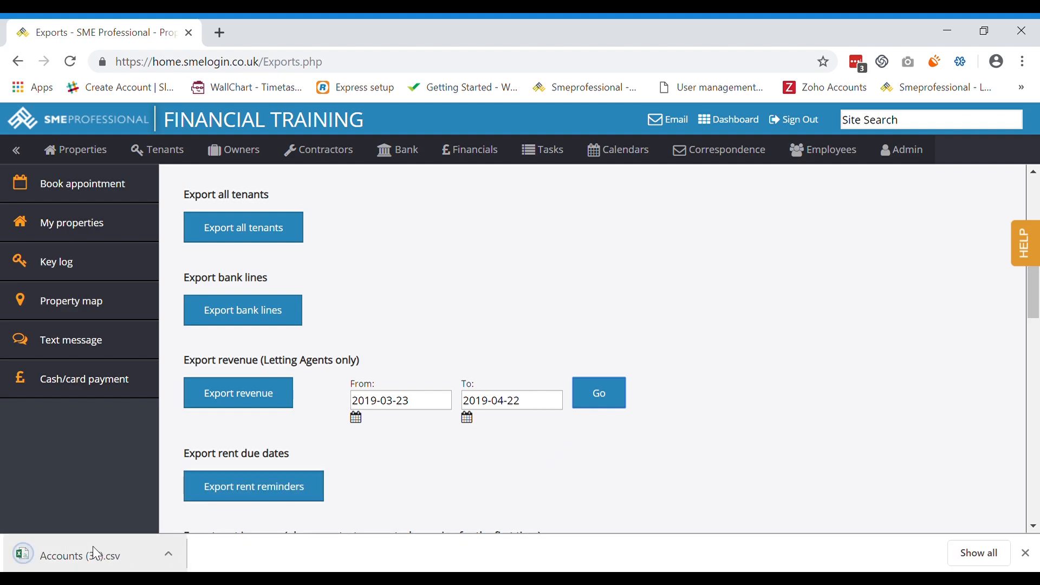
{"action": "left_click", "coordinate": [99, 562]}
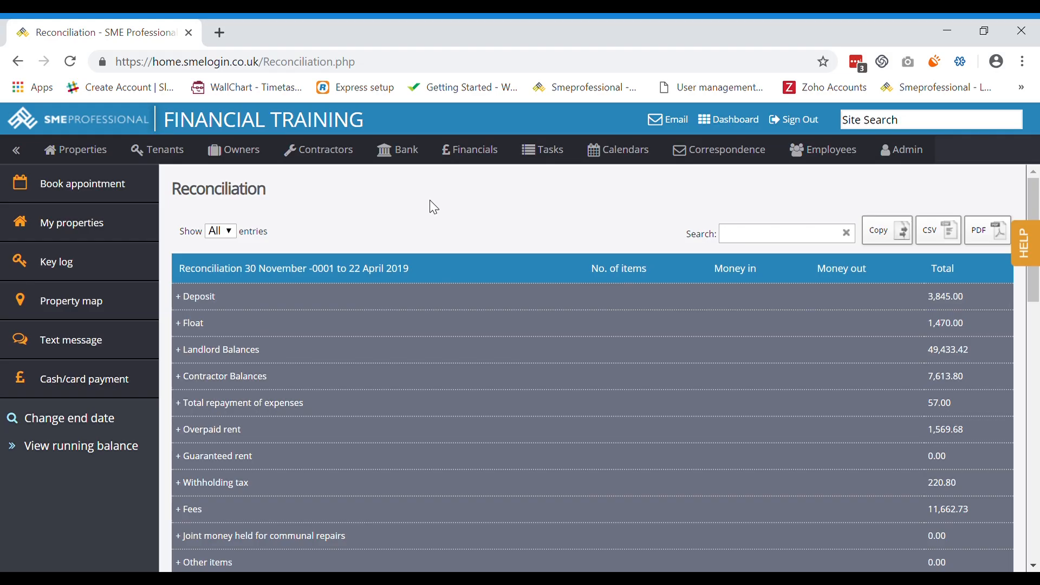
Step: Expand the deposit breakdown in the bank reconciliation and view the end date setting without changing it
{"action": "mouse_move", "coordinate": [385, 169]}
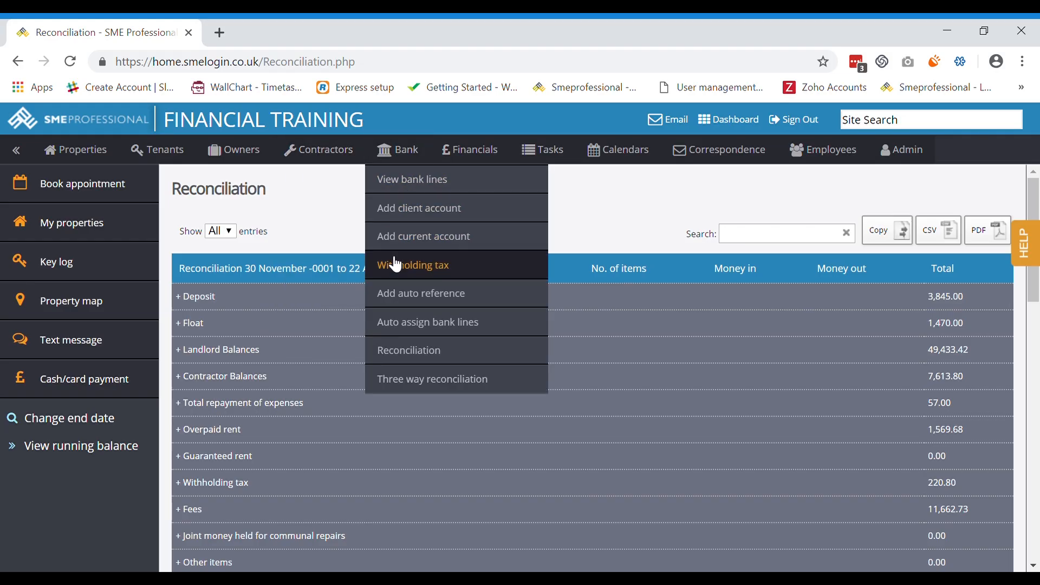
{"action": "scroll", "coordinate": [654, 272], "scroll_direction": "down", "scroll_amount": 2}
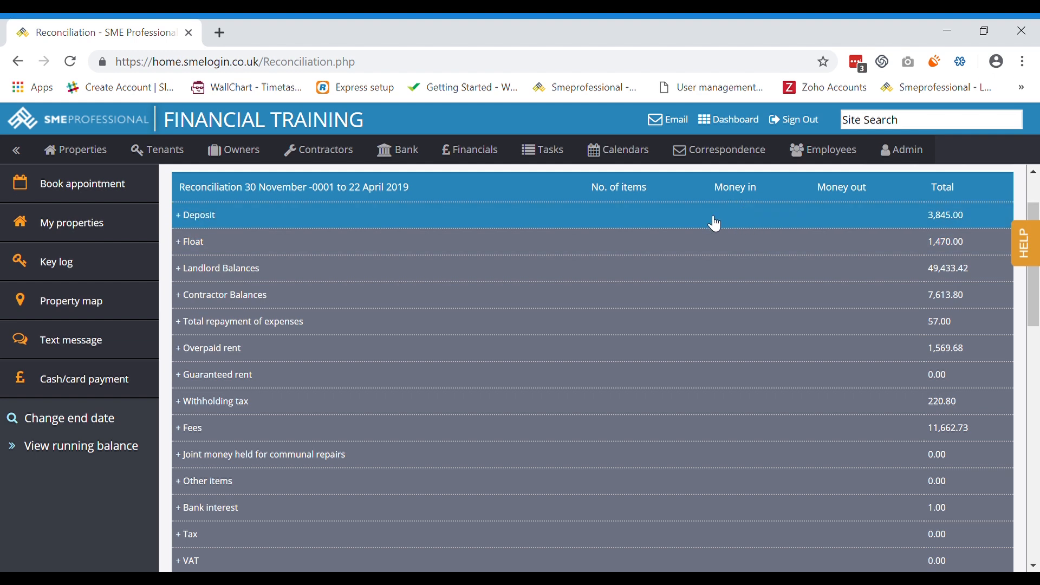
{"action": "left_click", "coordinate": [340, 226]}
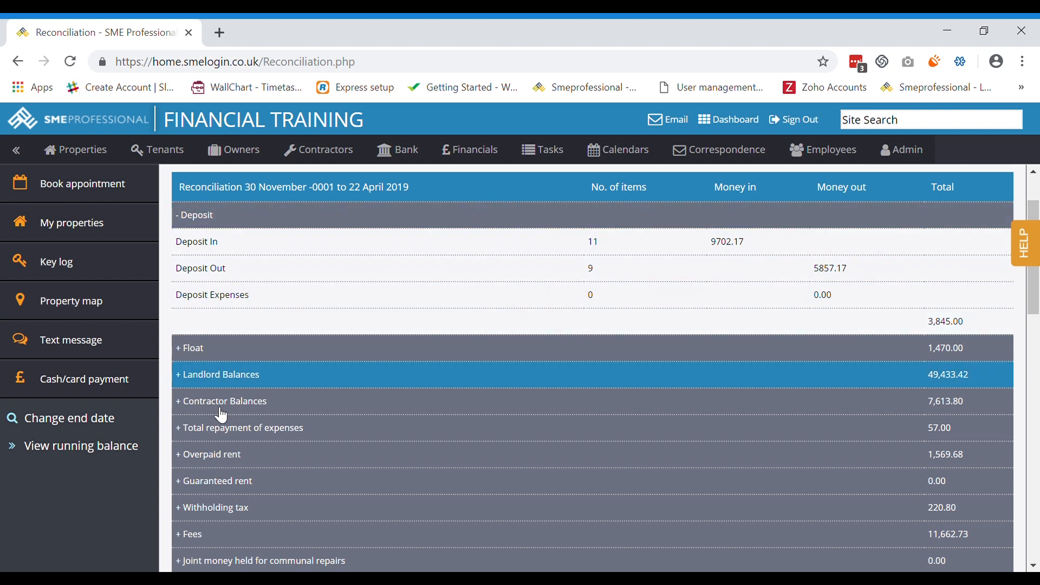
{"action": "left_click", "coordinate": [101, 422]}
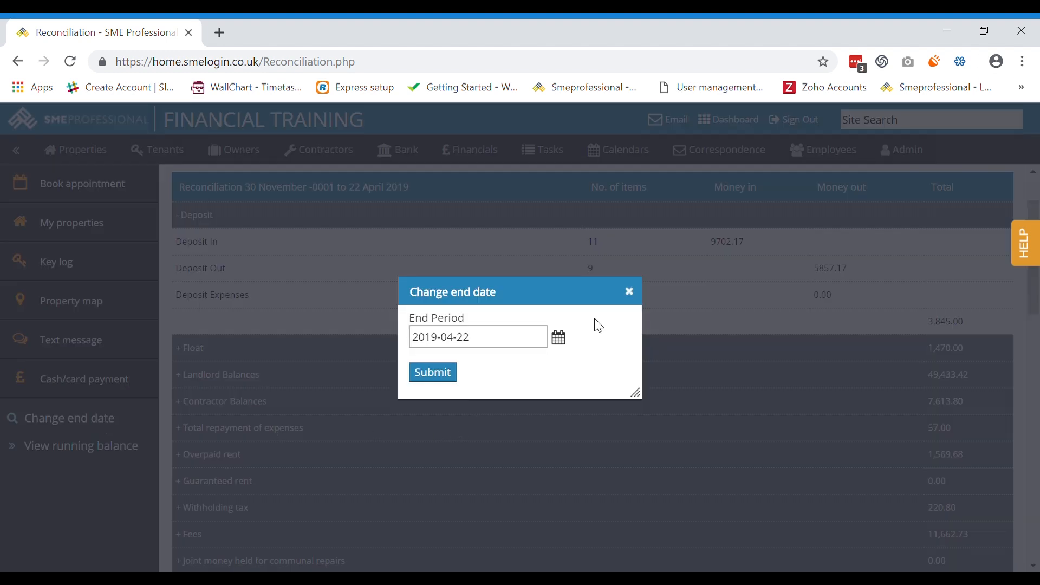
{"action": "left_click", "coordinate": [630, 291]}
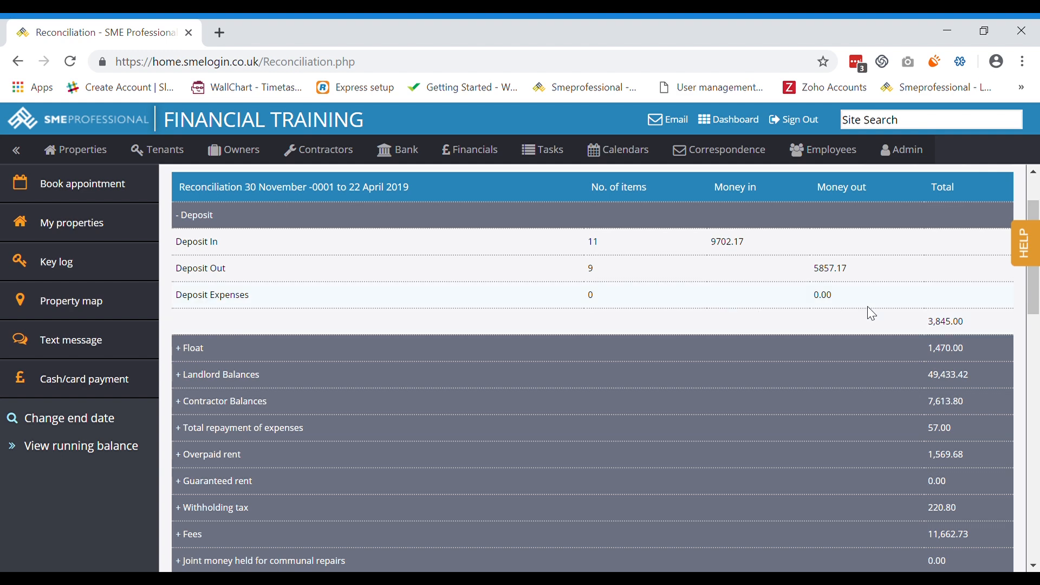
Step: Examine the overall total of the reconciliation and open the running balance page
{"action": "scroll", "coordinate": [791, 353], "scroll_direction": "down", "scroll_amount": 1}
{"action": "scroll", "coordinate": [892, 296], "scroll_direction": "down", "scroll_amount": 5}
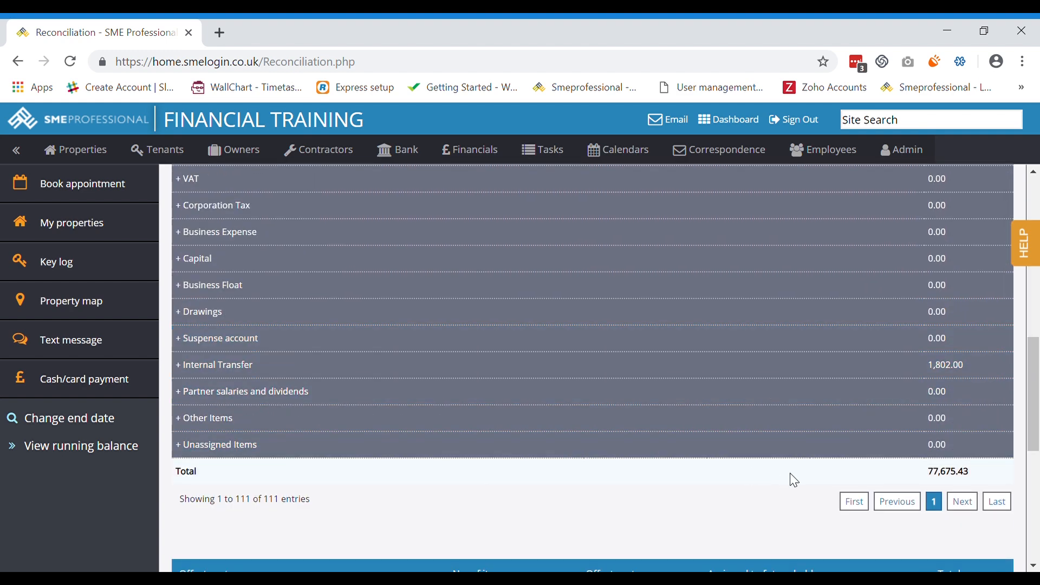
{"action": "left_click_drag", "start_coordinate": [930, 485], "coordinate": [905, 470]}
{"action": "left_click", "coordinate": [976, 486]}
{"action": "left_click", "coordinate": [953, 472]}
{"action": "left_click", "coordinate": [115, 448]}
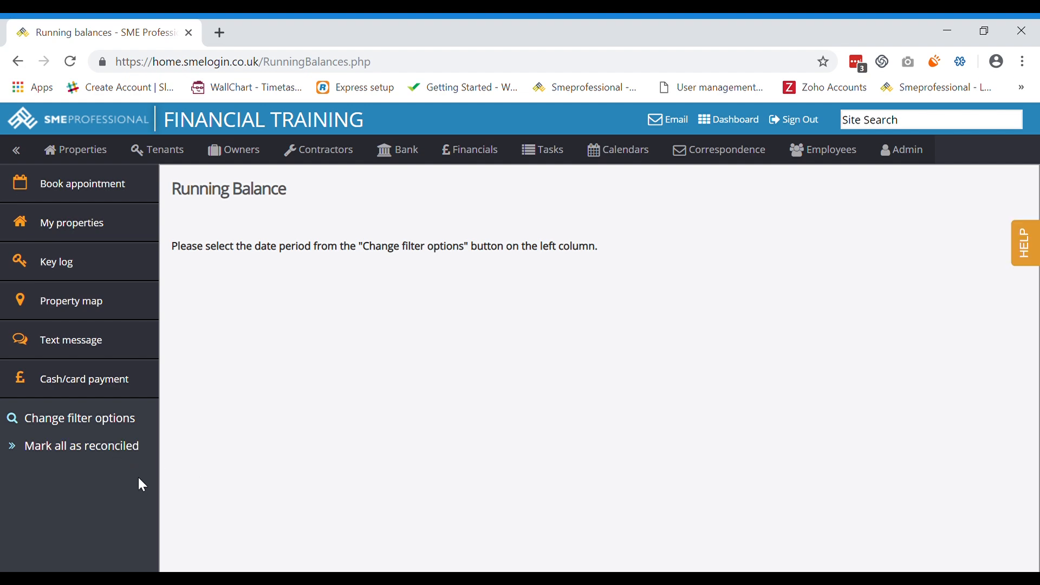
Step: Filter the running balance to the Client account from 2019-03-23 to 2019-04-22, using the system running total before the start date as opening balance
{"action": "left_click", "coordinate": [100, 422]}
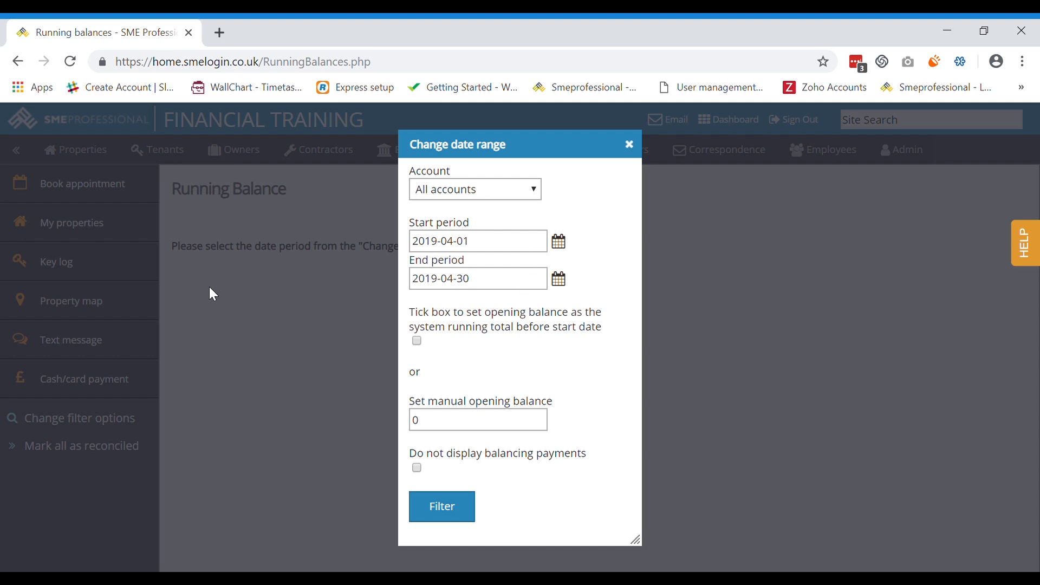
{"action": "left_click", "coordinate": [496, 195]}
{"action": "left_click", "coordinate": [465, 278]}
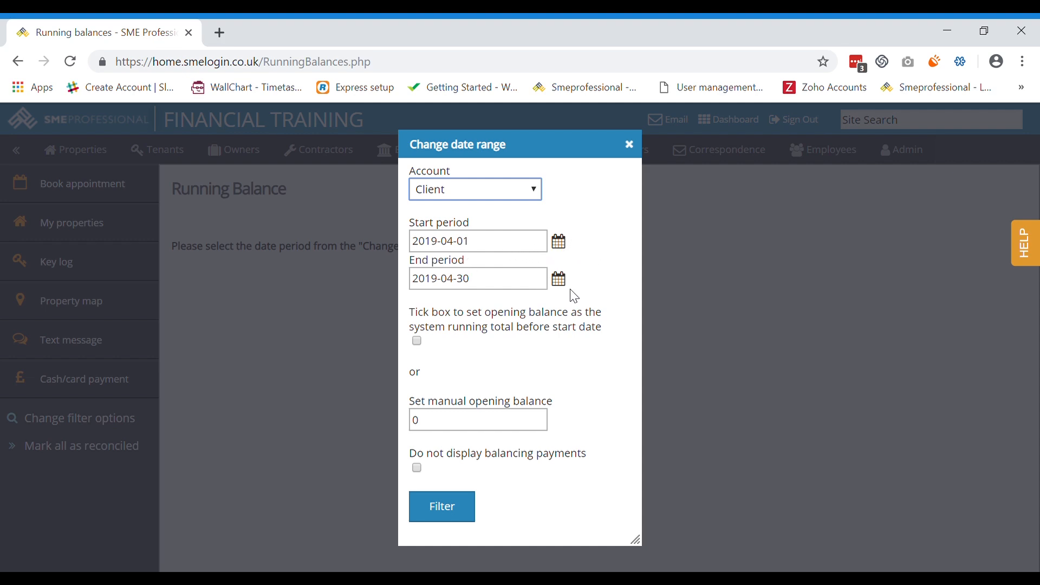
{"action": "left_click", "coordinate": [560, 243]}
{"action": "left_click", "coordinate": [425, 267]}
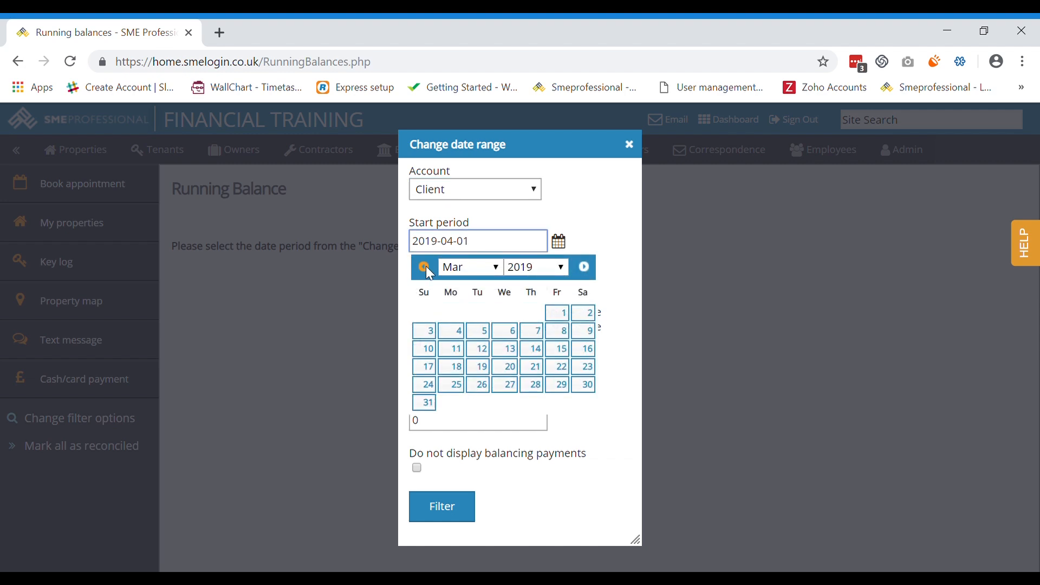
{"action": "left_click", "coordinate": [586, 367]}
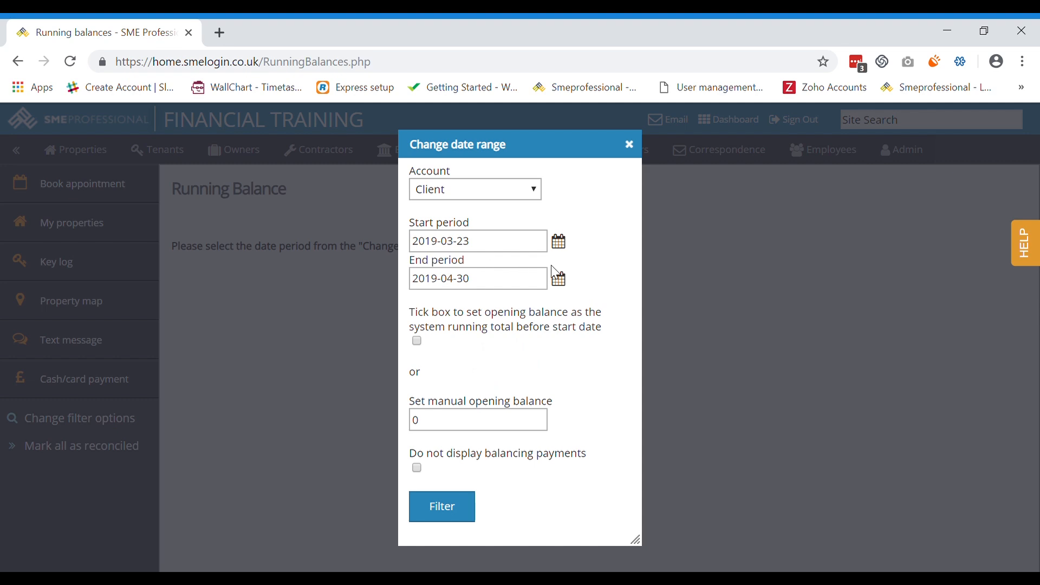
{"action": "left_click", "coordinate": [559, 279]}
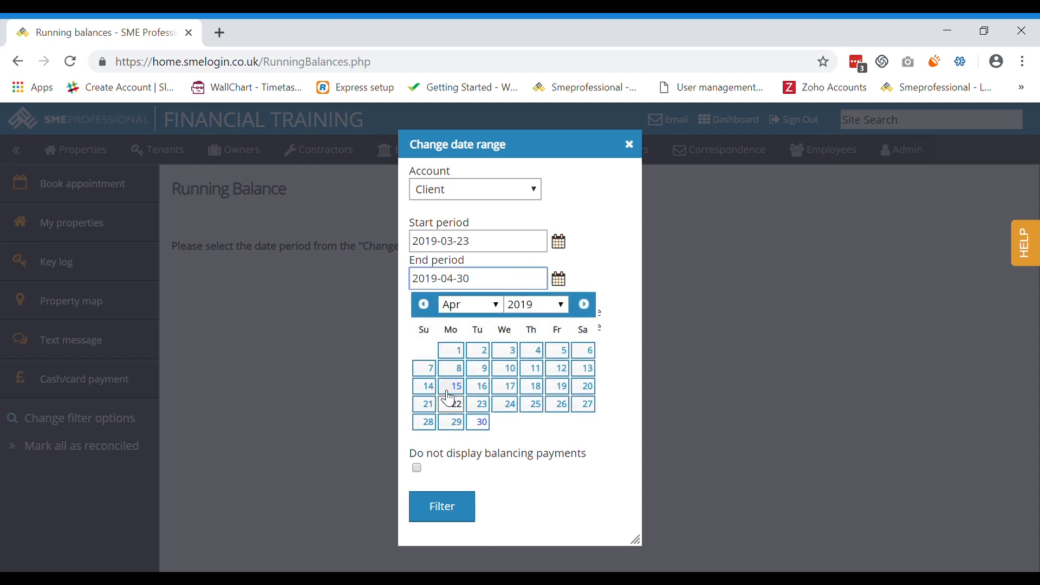
{"action": "left_click", "coordinate": [457, 405]}
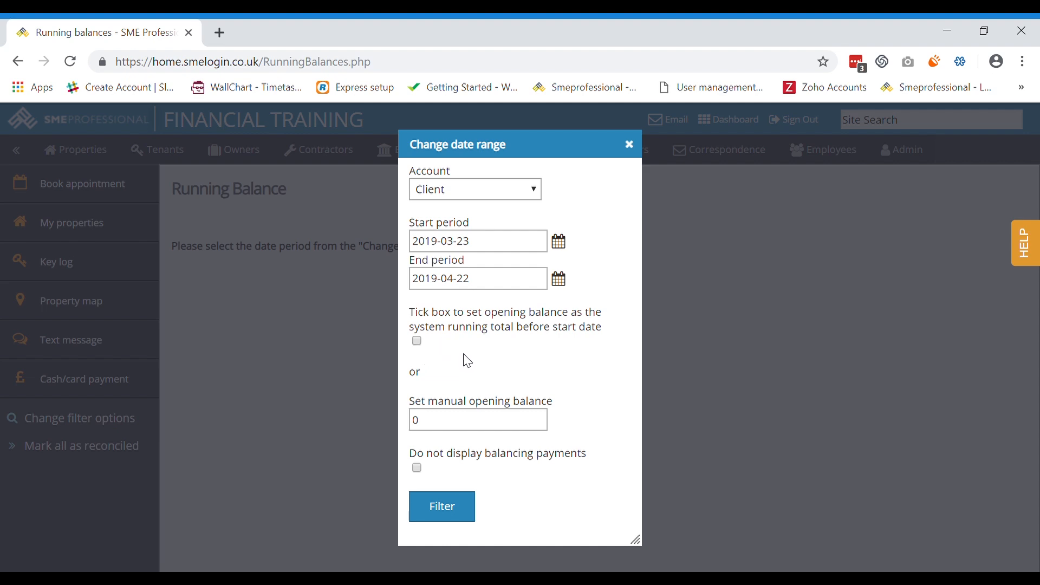
{"action": "left_click", "coordinate": [417, 342]}
{"action": "left_click", "coordinate": [442, 518]}
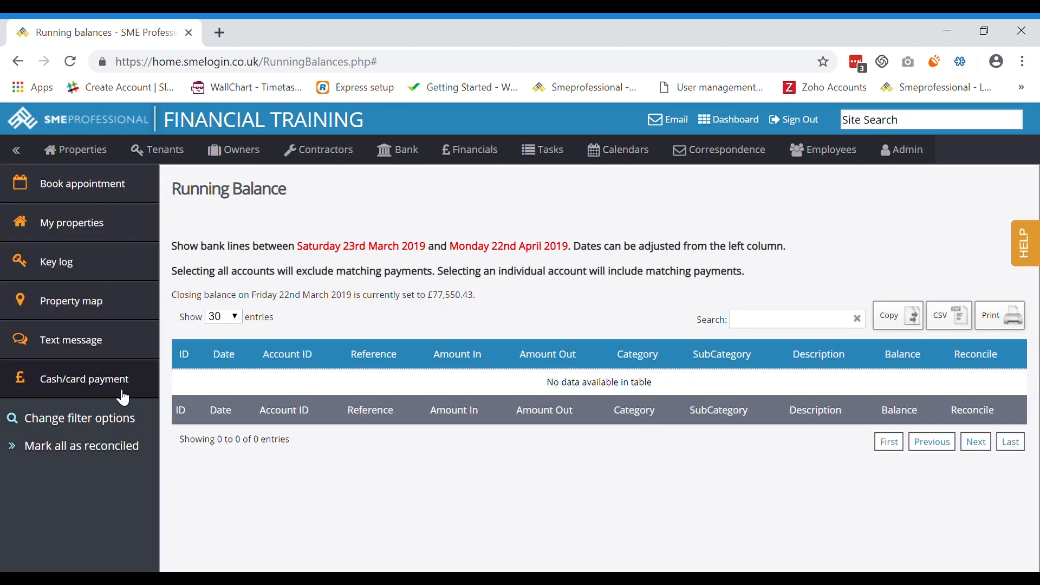
Step: Change the running balance filter's start period to 2019-01-01 and reapply it
{"action": "left_click", "coordinate": [95, 416]}
{"action": "left_click", "coordinate": [558, 241]}
{"action": "left_click", "coordinate": [424, 267]}
{"action": "left_click", "coordinate": [423, 266]}
{"action": "left_click", "coordinate": [477, 313]}
{"action": "left_click", "coordinate": [440, 507]}
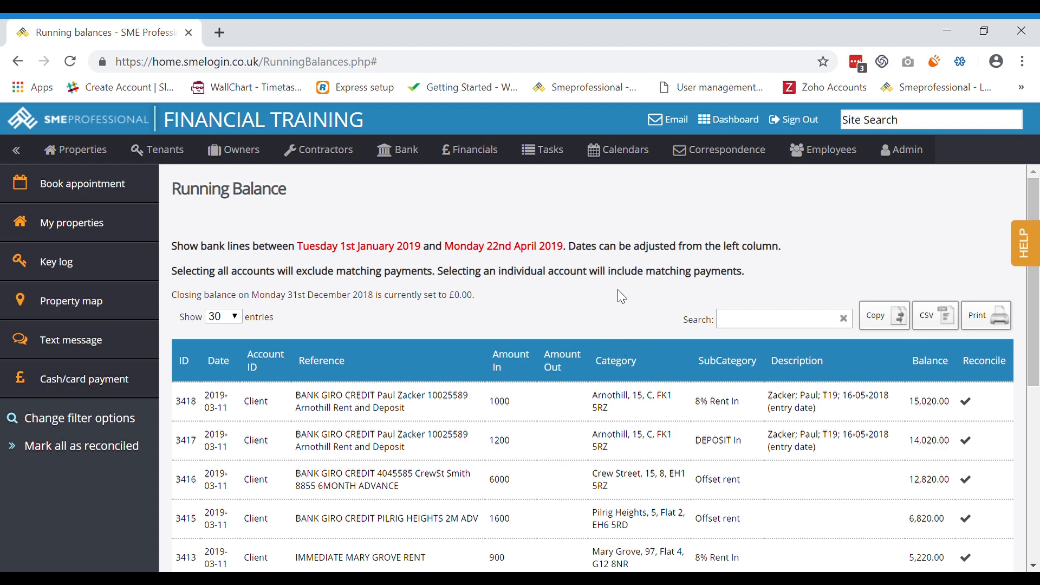
Step: Examine the Client account's bank lines, the closing balance before the start date and the running Balance column
{"action": "scroll", "coordinate": [665, 290], "scroll_direction": "down", "scroll_amount": 1}
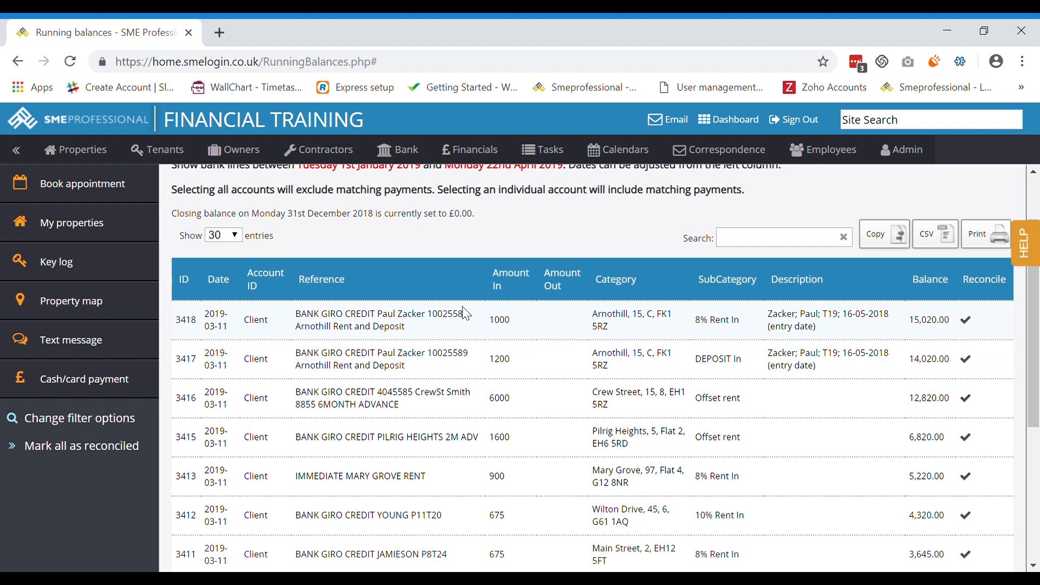
{"action": "scroll", "coordinate": [488, 320], "scroll_direction": "down", "scroll_amount": 1}
{"action": "scroll", "coordinate": [557, 277], "scroll_direction": "down", "scroll_amount": 3}
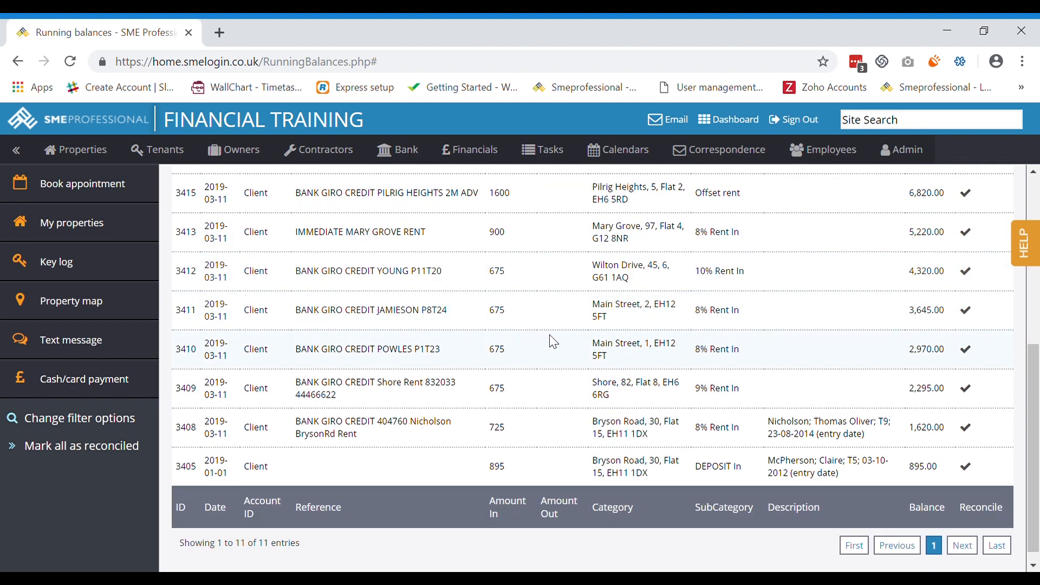
{"action": "scroll", "coordinate": [671, 328], "scroll_direction": "up", "scroll_amount": 3}
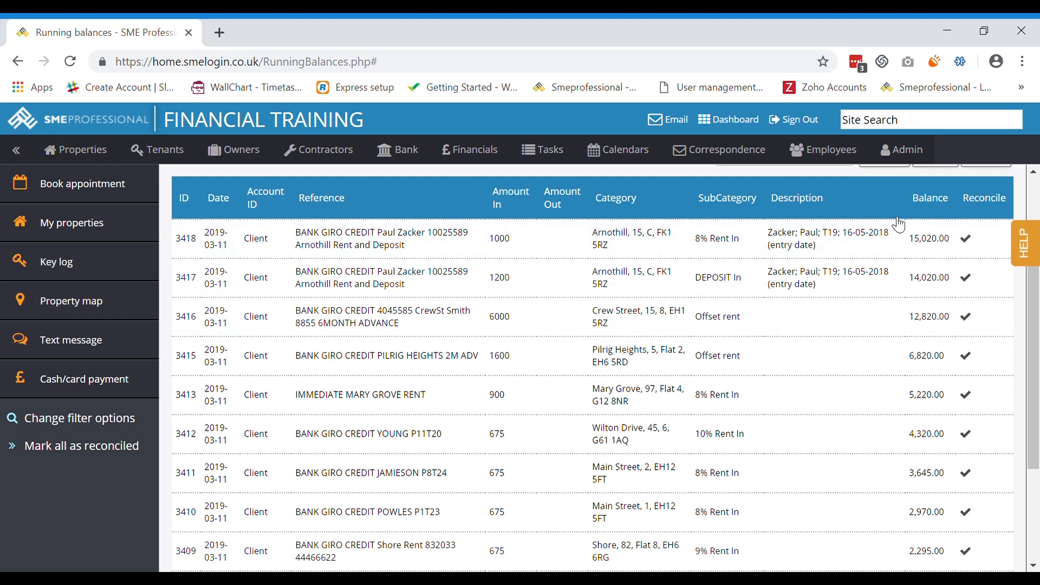
{"action": "scroll", "coordinate": [648, 283], "scroll_direction": "up", "scroll_amount": 2}
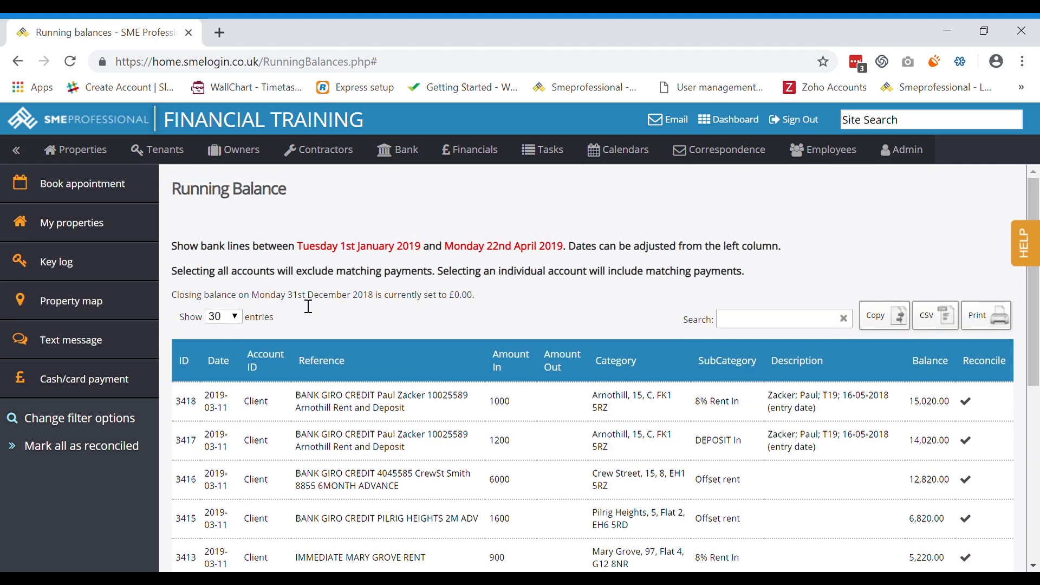
{"action": "left_click_drag", "start_coordinate": [245, 294], "coordinate": [450, 297]}
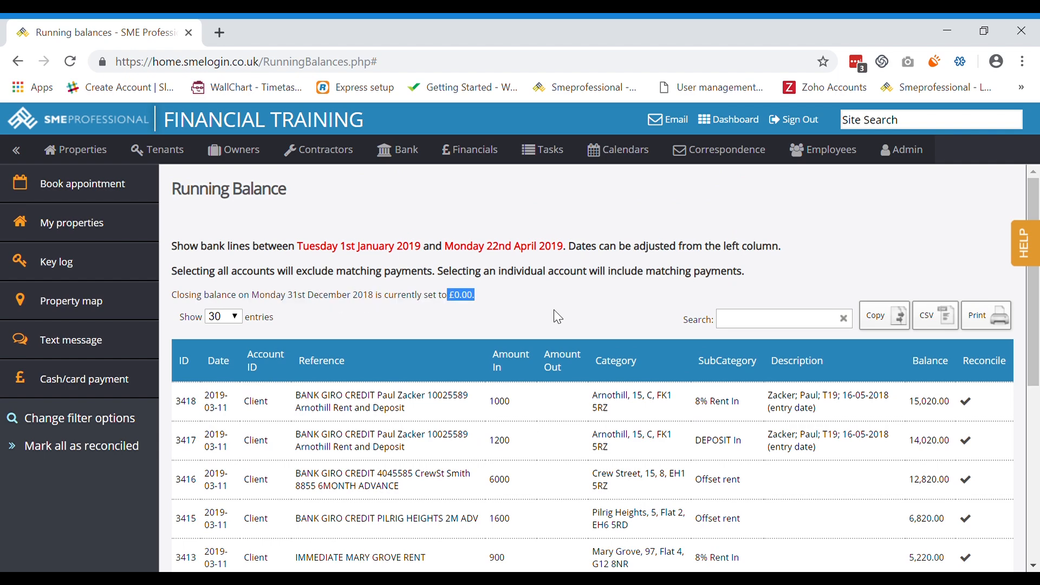
{"action": "scroll", "coordinate": [558, 308], "scroll_direction": "down", "scroll_amount": 1}
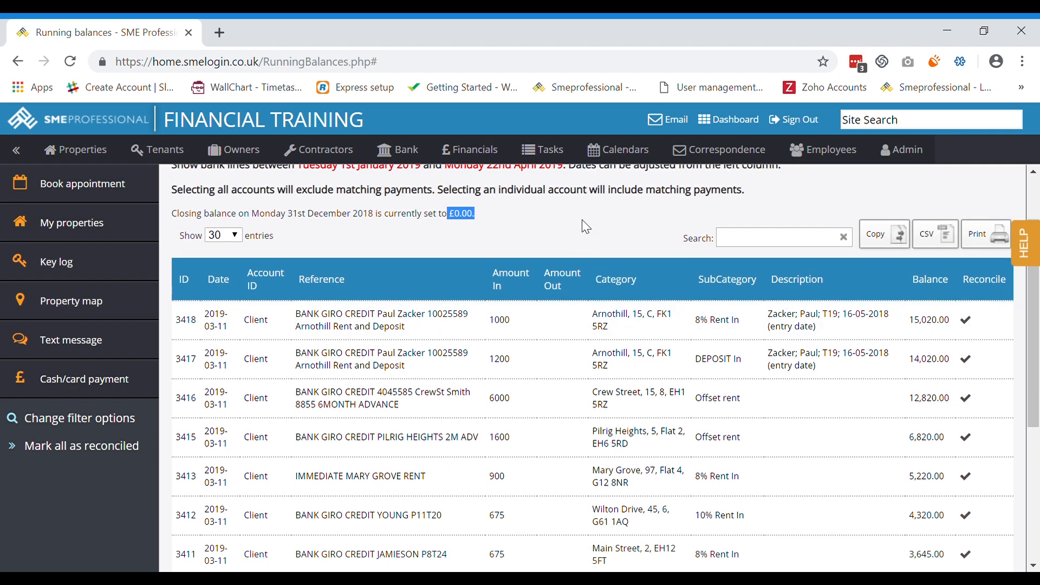
{"action": "left_click", "coordinate": [932, 287]}
{"action": "scroll", "coordinate": [536, 213], "scroll_direction": "up", "scroll_amount": 1}
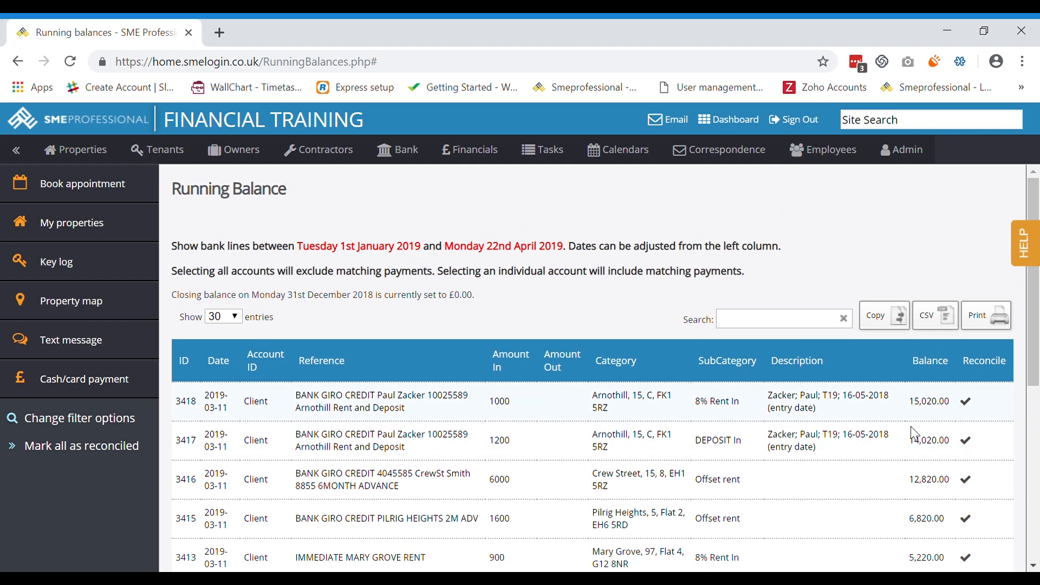
Step: Mark all unreconciled bank lines as reconciled on 2019-04-22
{"action": "left_click", "coordinate": [118, 453]}
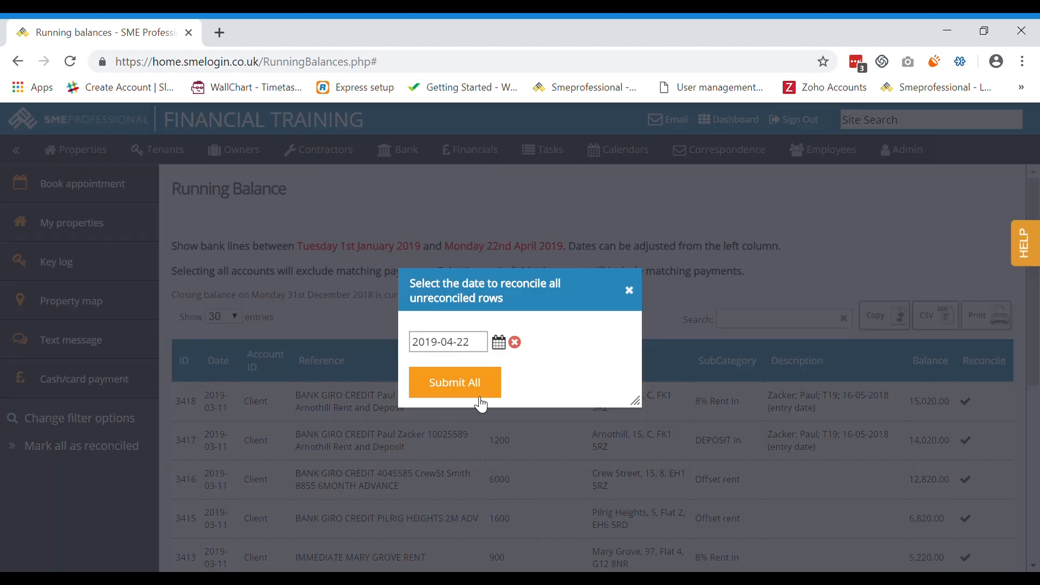
{"action": "left_click", "coordinate": [487, 386]}
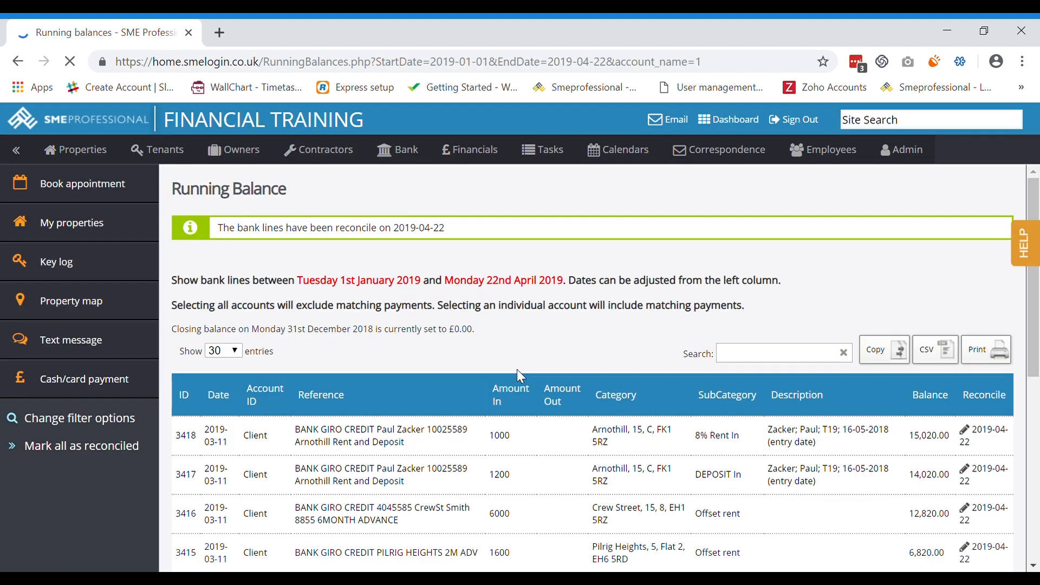
{"action": "scroll", "coordinate": [818, 369], "scroll_direction": "down", "scroll_amount": 1}
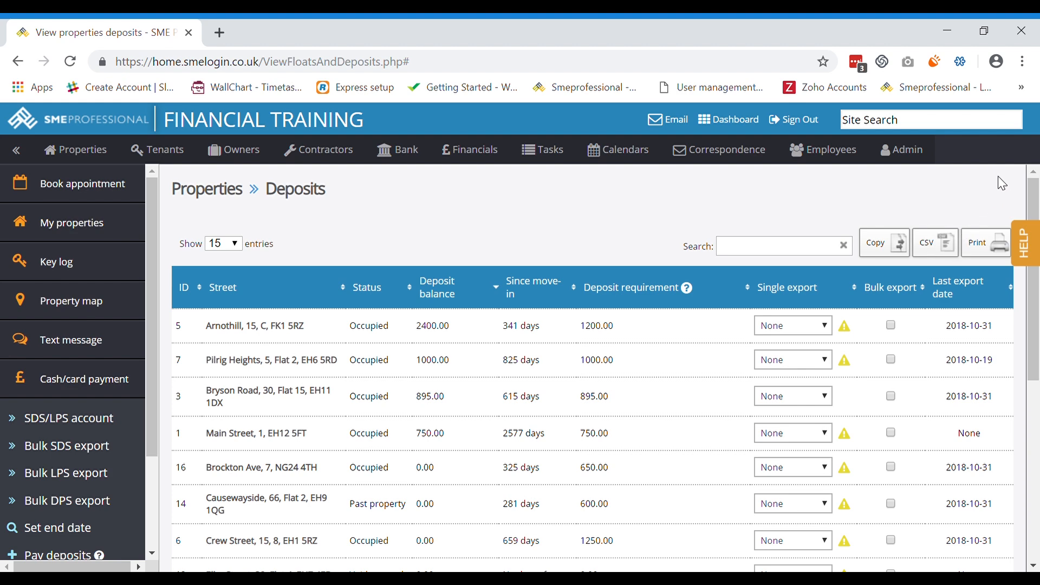
Step: Open the deposit balances page for the properties
{"action": "mouse_move", "coordinate": [95, 157]}
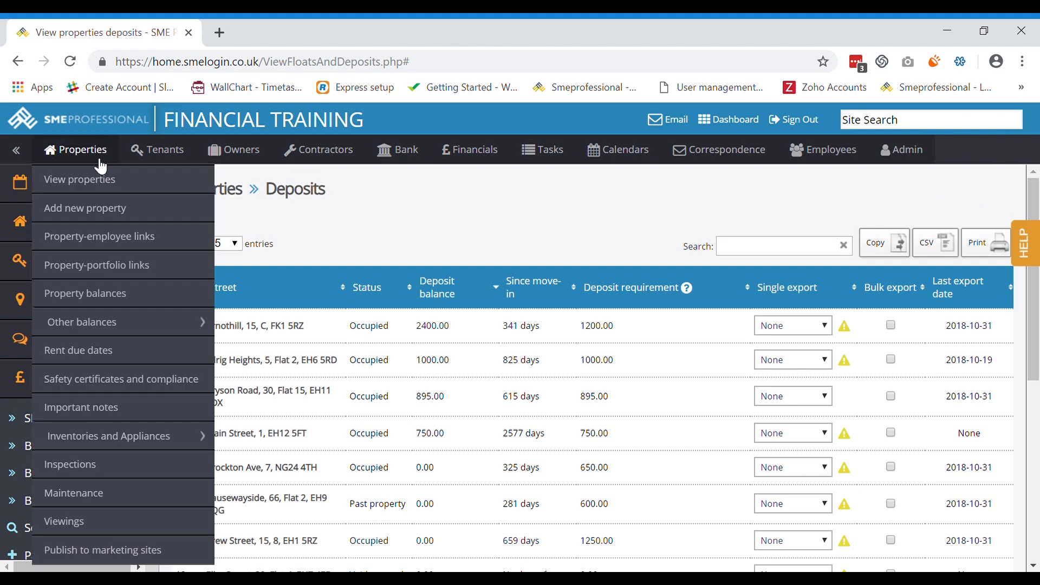
{"action": "mouse_move", "coordinate": [184, 325]}
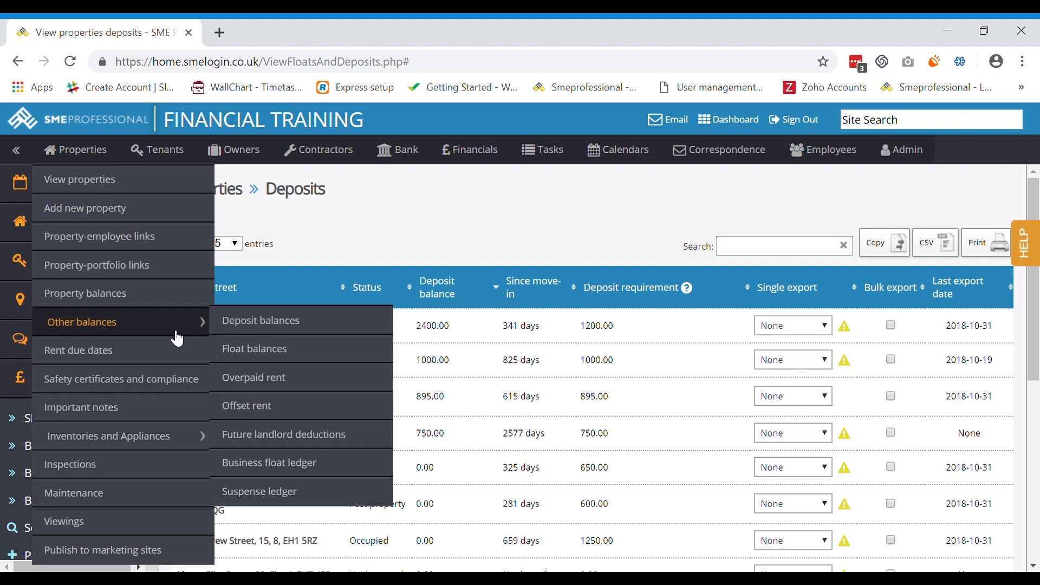
{"action": "left_click", "coordinate": [284, 324]}
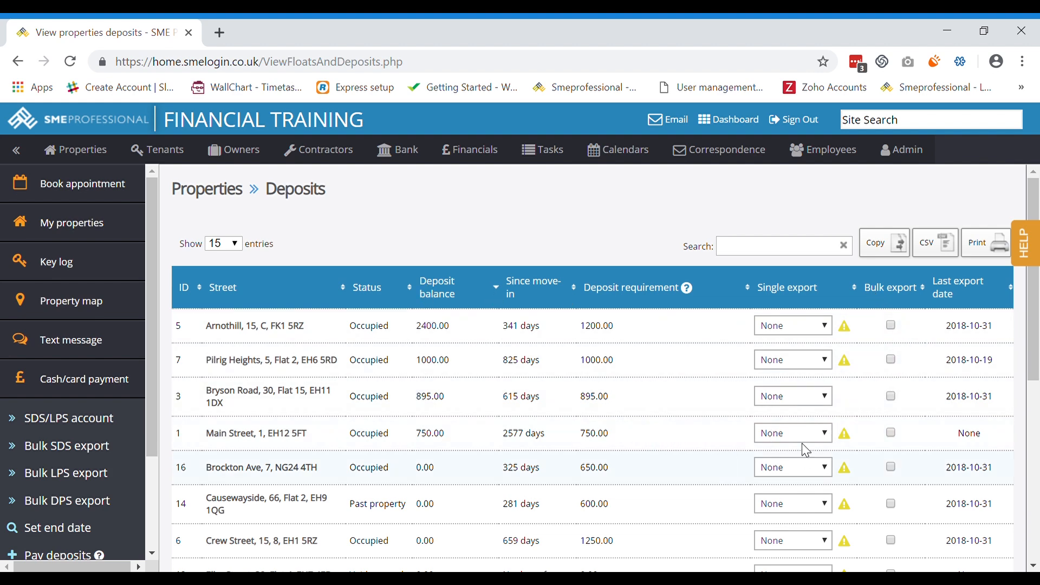
Step: Select the four properties that hold a deposit balance for bulk processing and open the deposit payments form for them
{"action": "left_click", "coordinate": [892, 325]}
{"action": "left_click", "coordinate": [892, 360]}
{"action": "left_click", "coordinate": [892, 396]}
{"action": "left_click", "coordinate": [892, 436]}
{"action": "scroll", "coordinate": [87, 336], "scroll_direction": "down", "scroll_amount": 2}
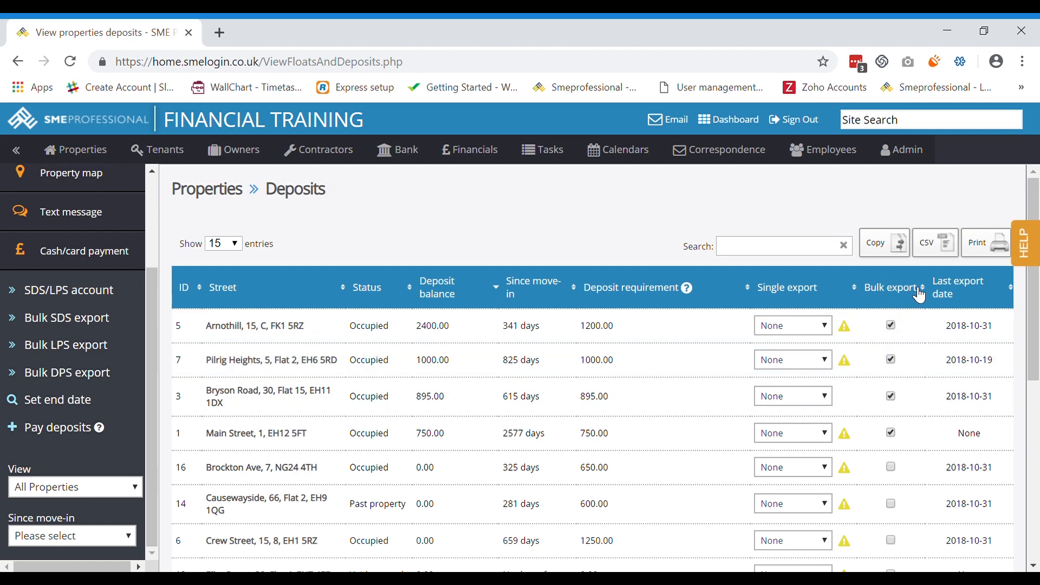
{"action": "left_click", "coordinate": [71, 432]}
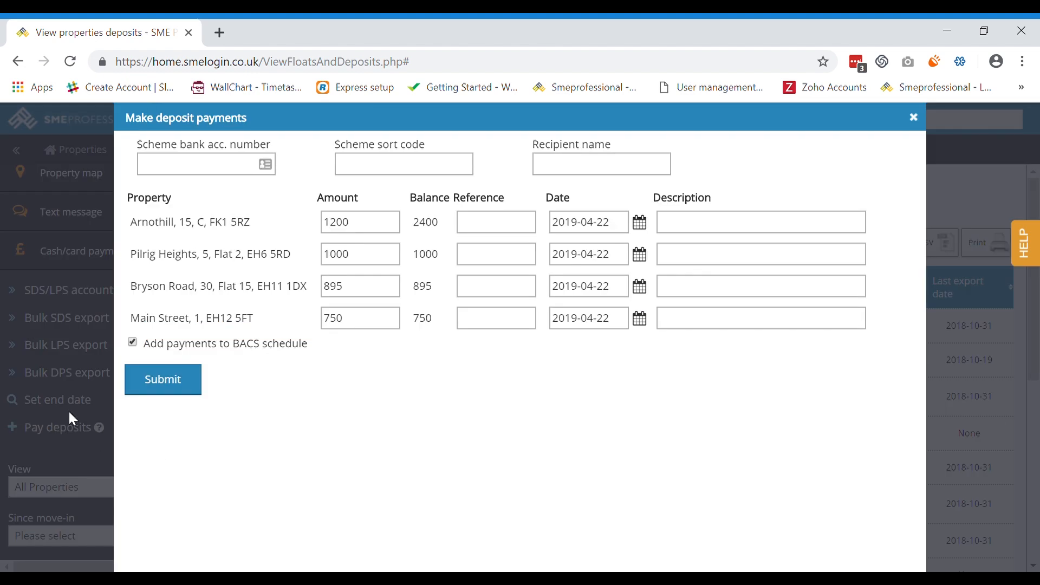